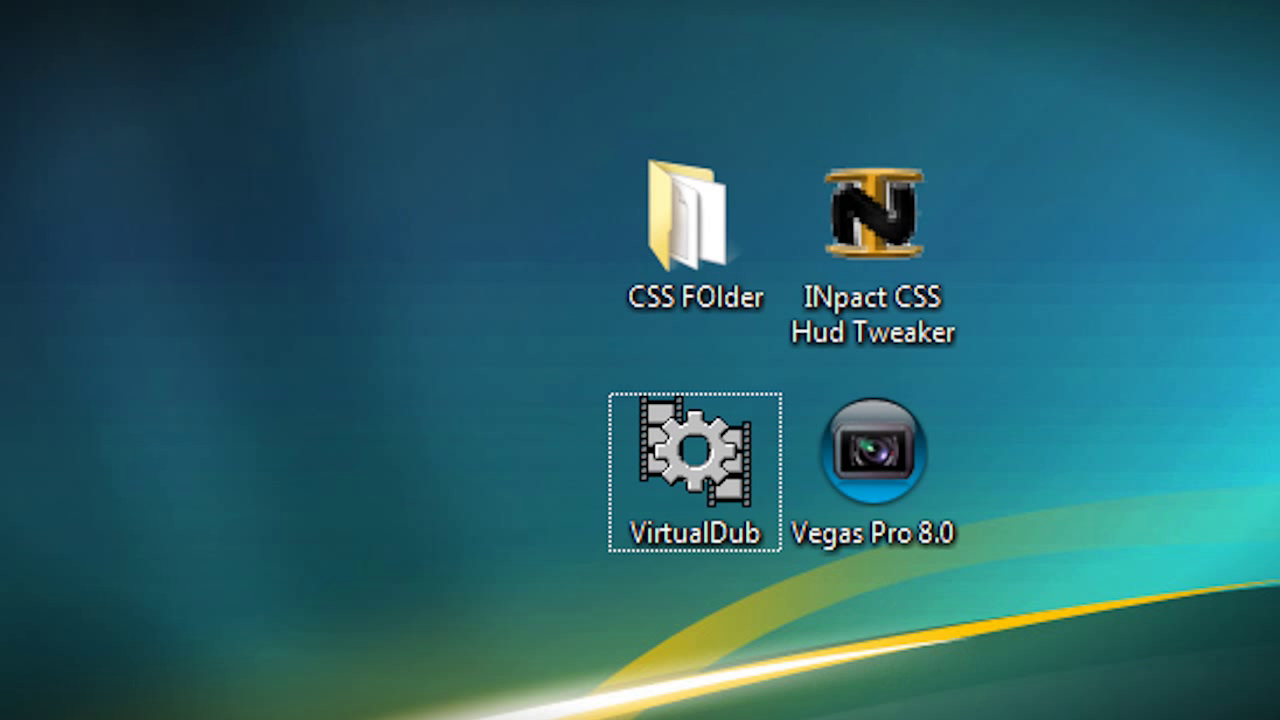
Launch INpact CSS Hud Tweaker and uncheck Show all to hide every HUD element
{"action": "left_click", "coordinate": [880, 320]}
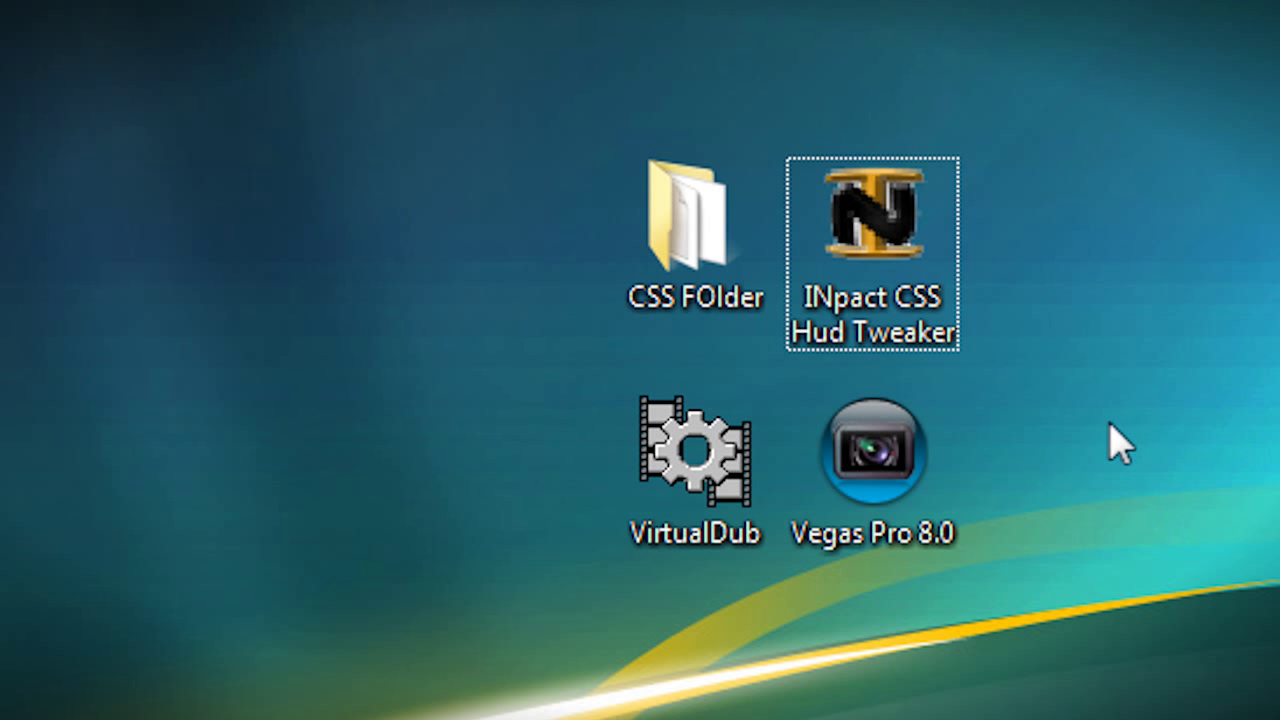
{"action": "double_click", "coordinate": [905, 240]}
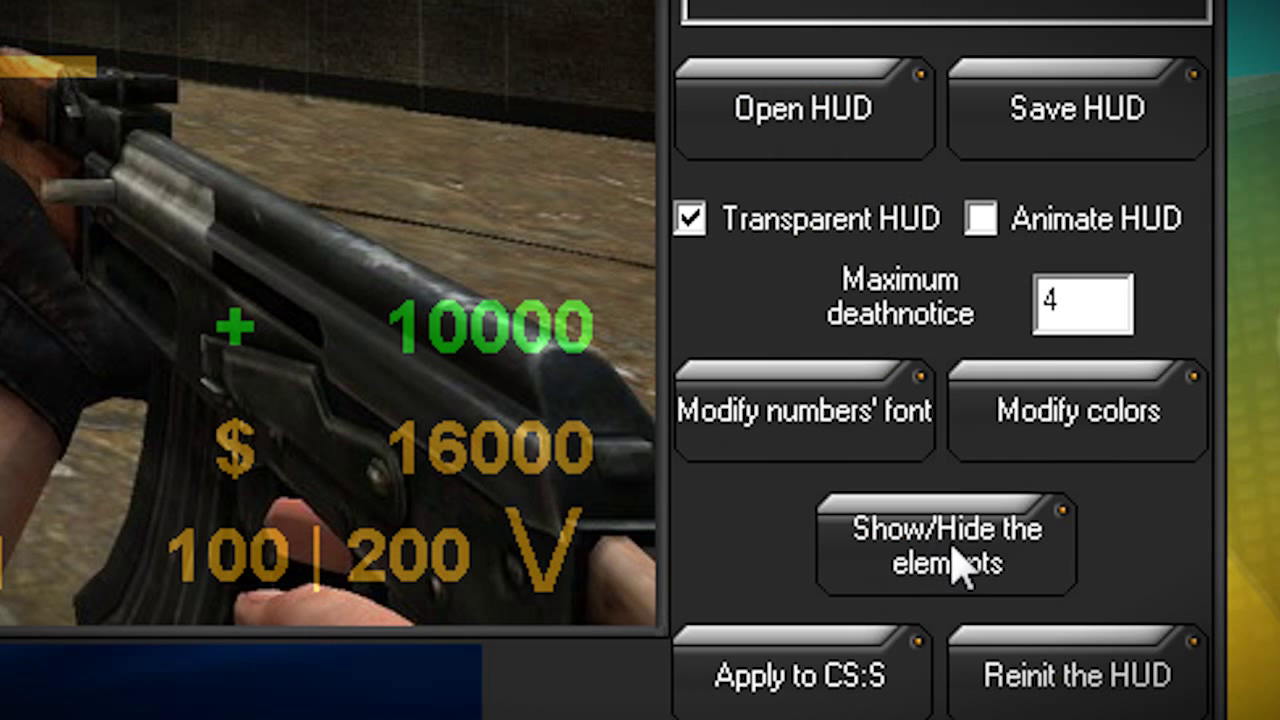
{"action": "left_click", "coordinate": [960, 568]}
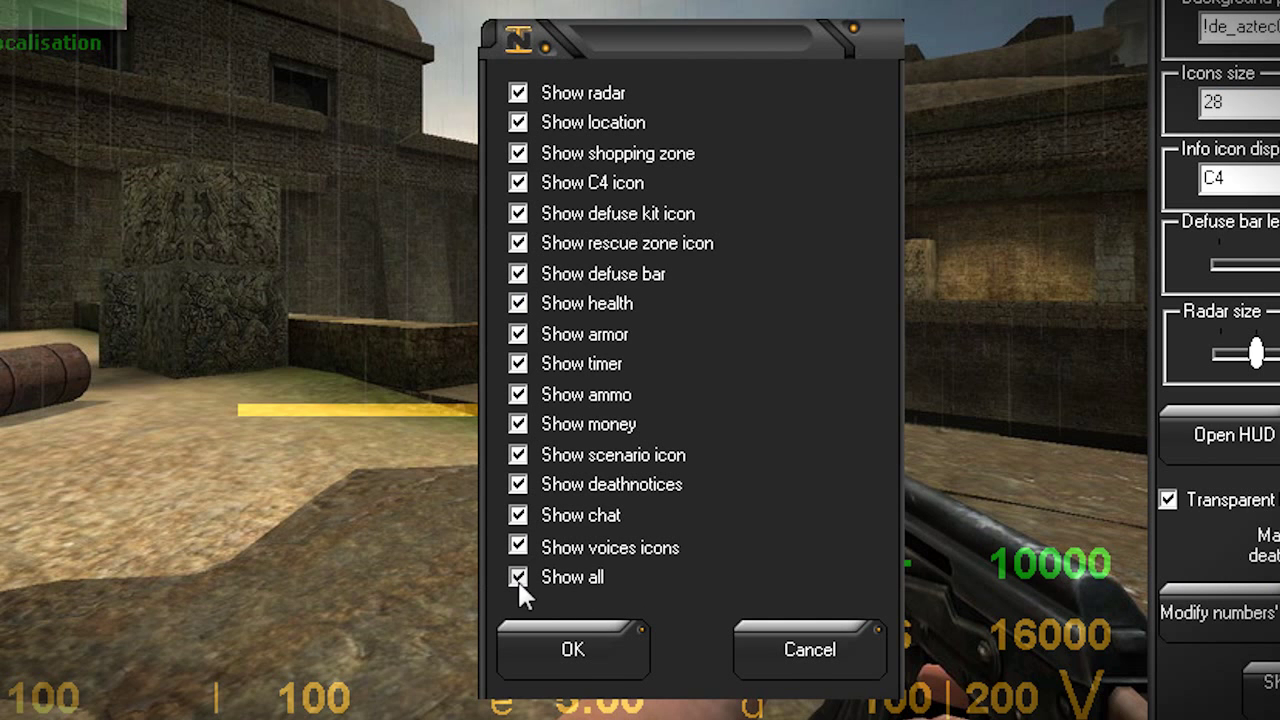
{"action": "left_click", "coordinate": [517, 577]}
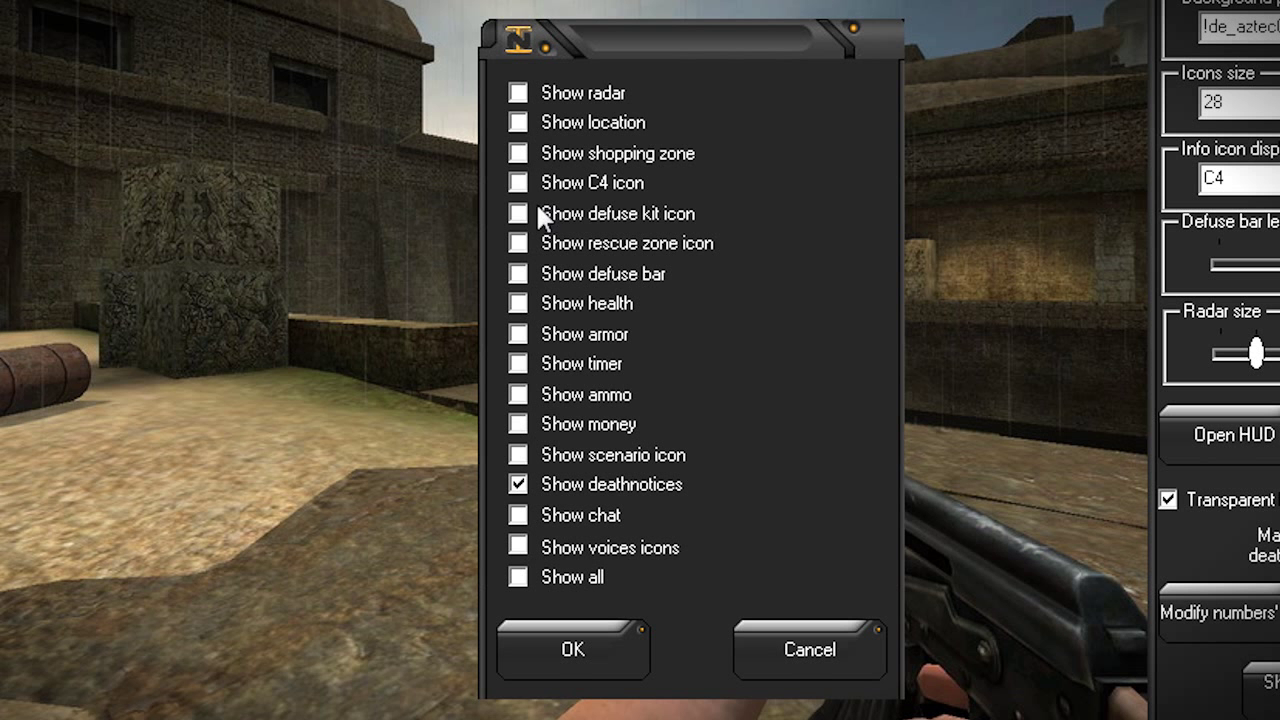
Keep only the death notices and defuse bar visible and confirm the element selection
{"action": "left_click", "coordinate": [518, 274]}
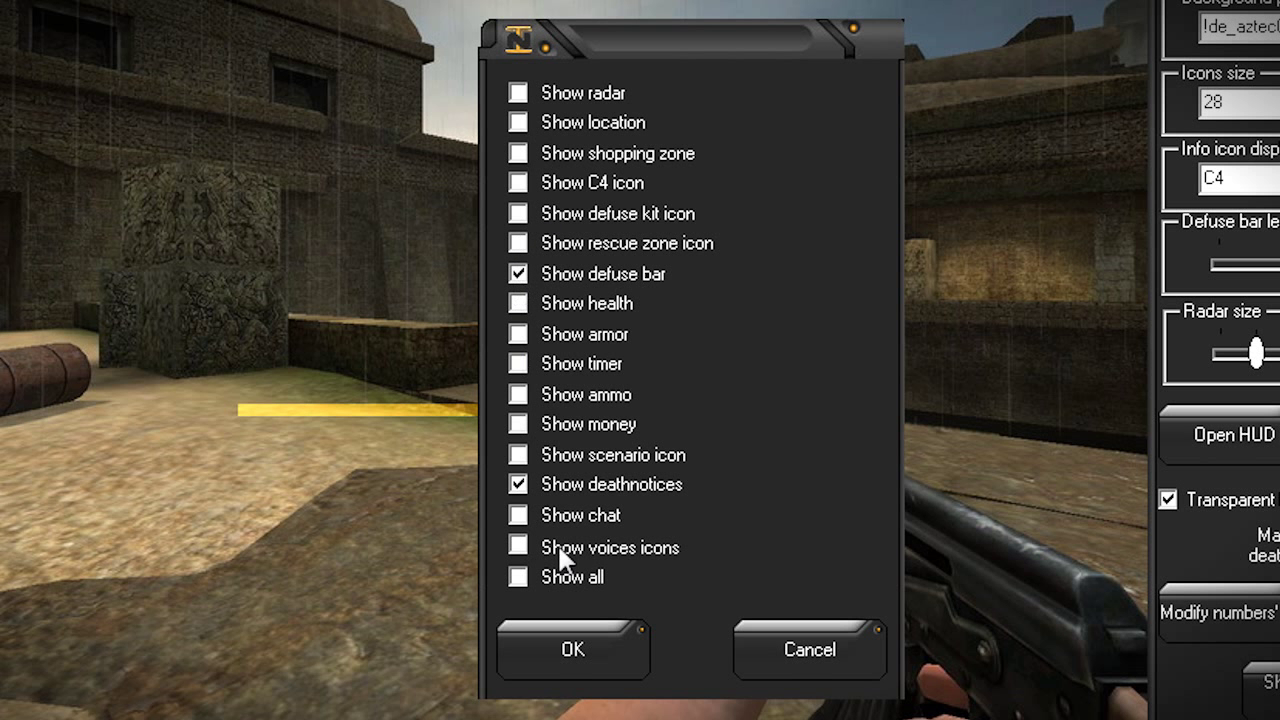
{"action": "left_click", "coordinate": [518, 276]}
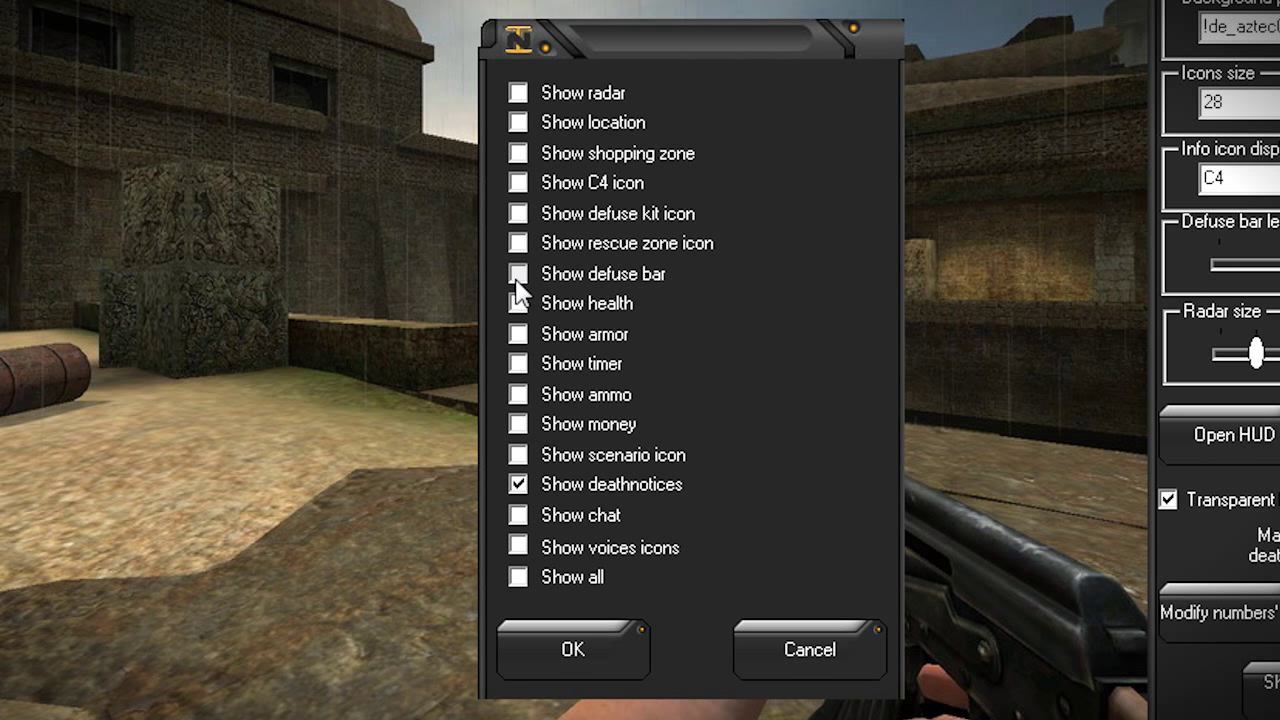
{"action": "left_click", "coordinate": [518, 276]}
{"action": "left_click", "coordinate": [572, 649]}
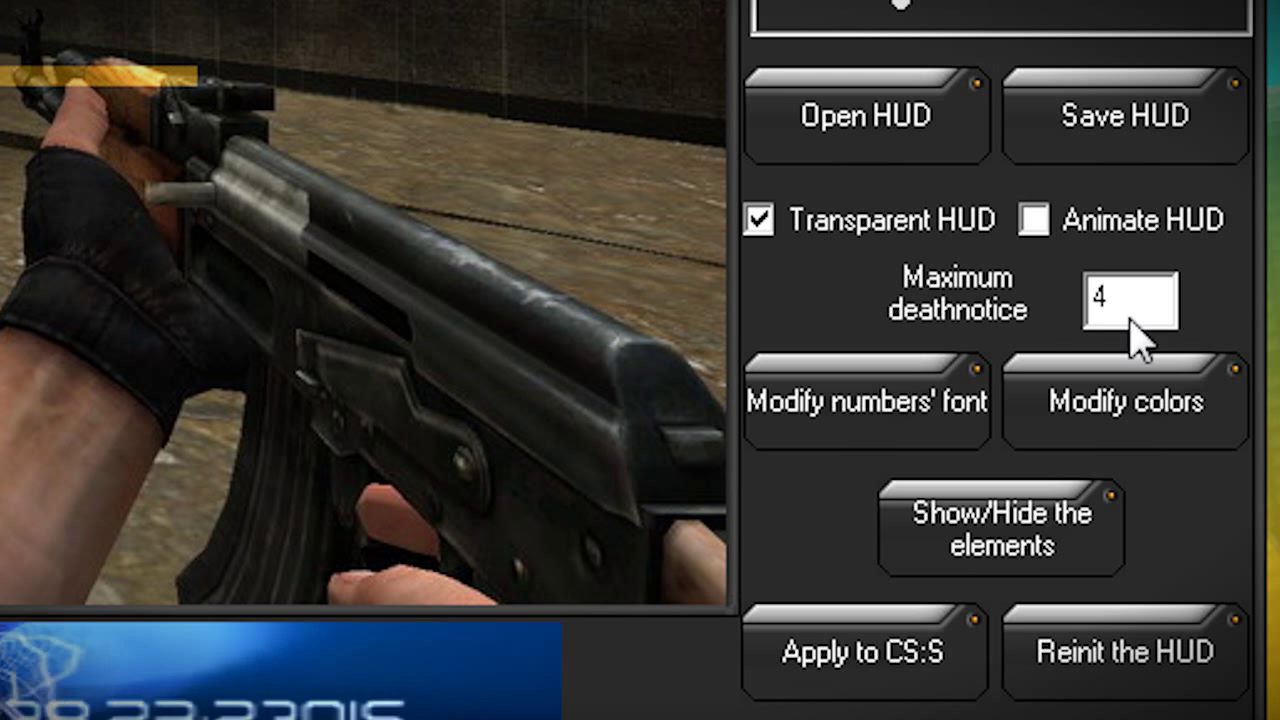
{"action": "left_click_drag", "start_coordinate": [1140, 335], "coordinate": [1054, 306]}
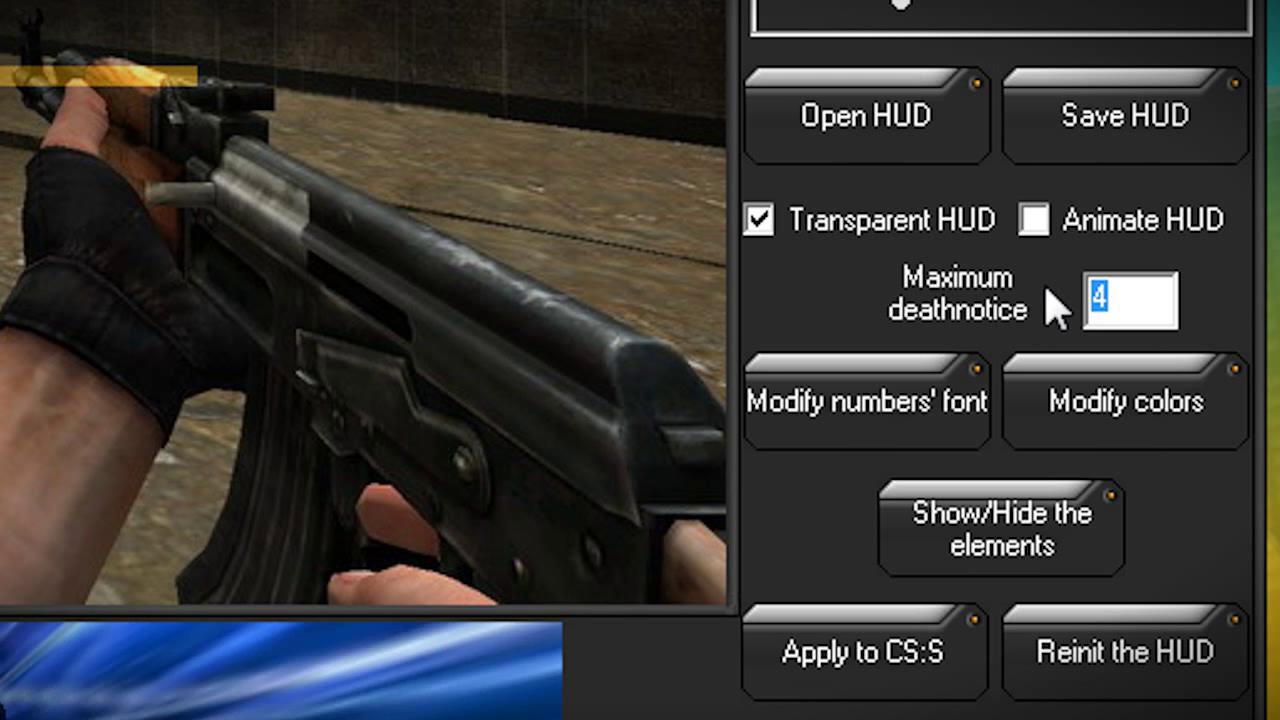
Set Maximum deathnotice to 5, apply the HUD to CS:S overwriting the old one, and quit
{"action": "type", "text": "5"}
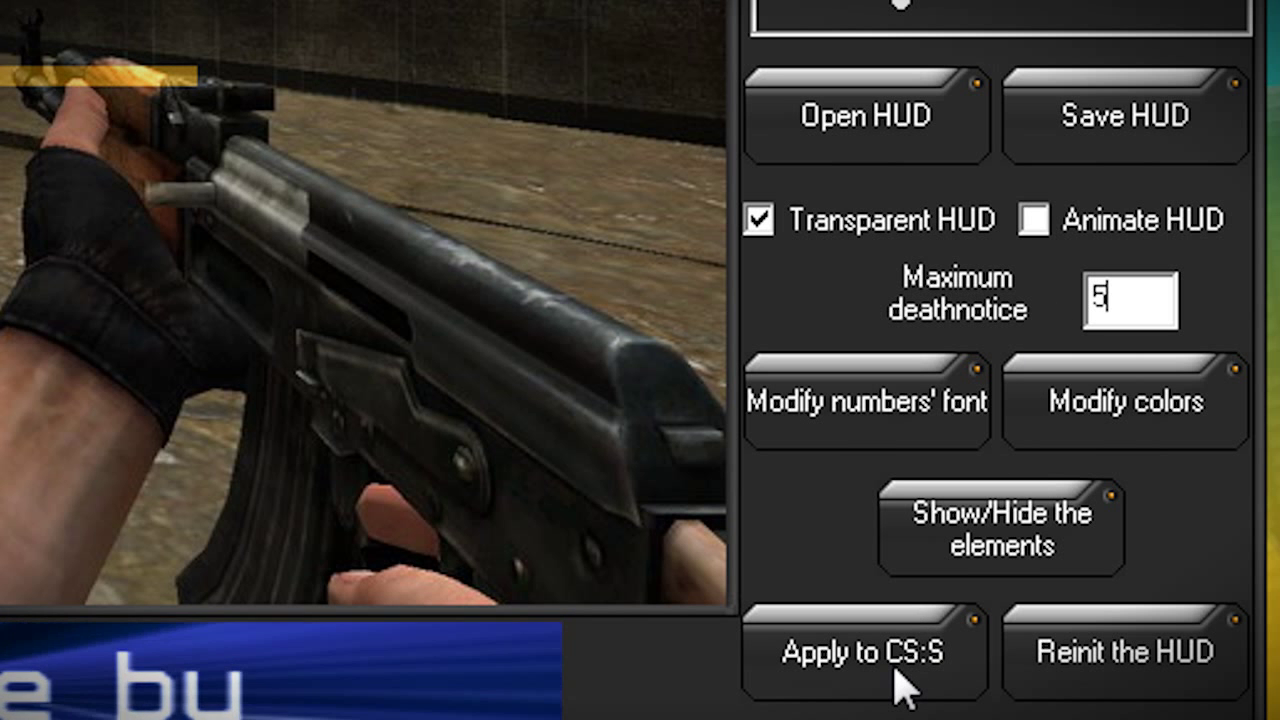
{"action": "left_click", "coordinate": [805, 688]}
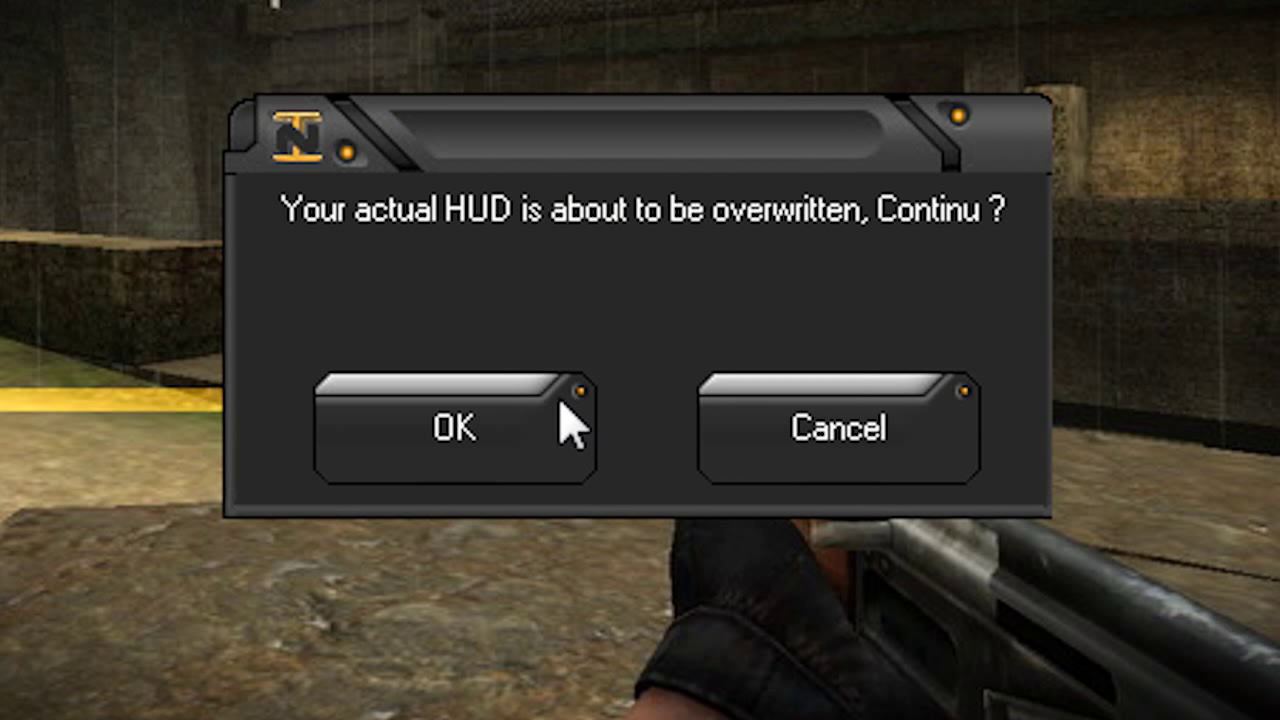
{"action": "left_click", "coordinate": [540, 448]}
{"action": "left_click", "coordinate": [1128, 309]}
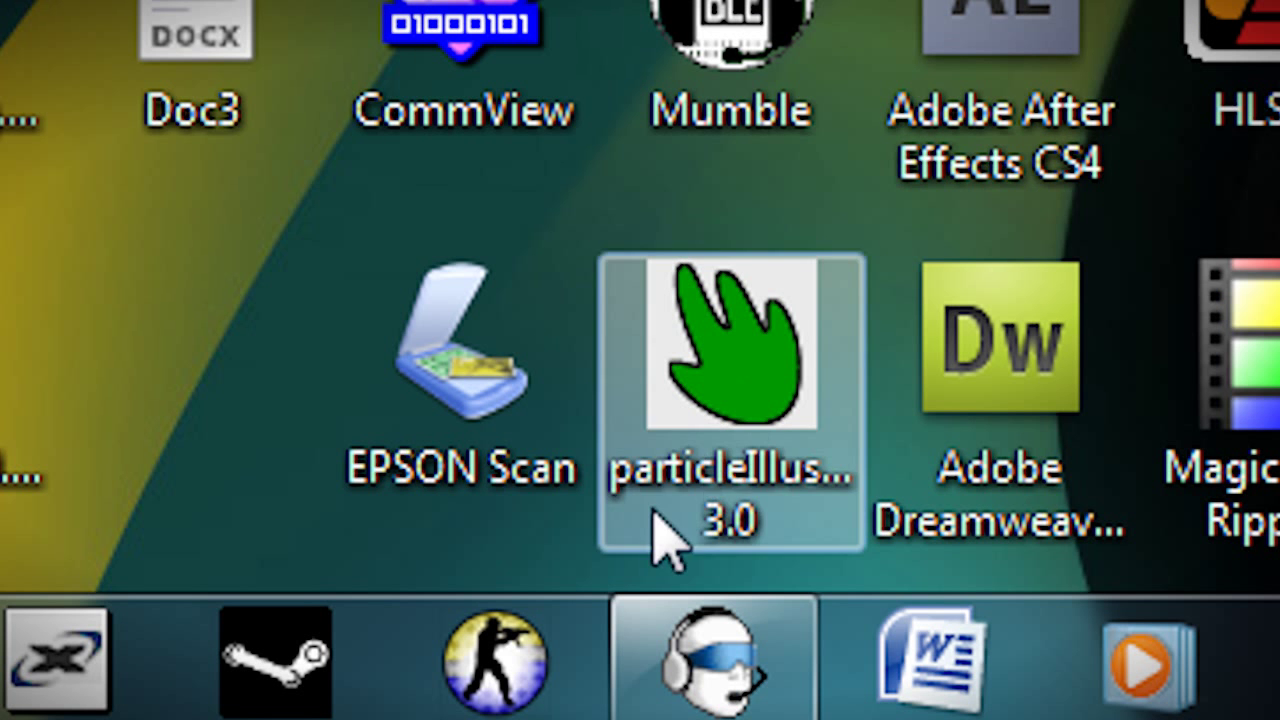
{"action": "left_click", "coordinate": [494, 660]}
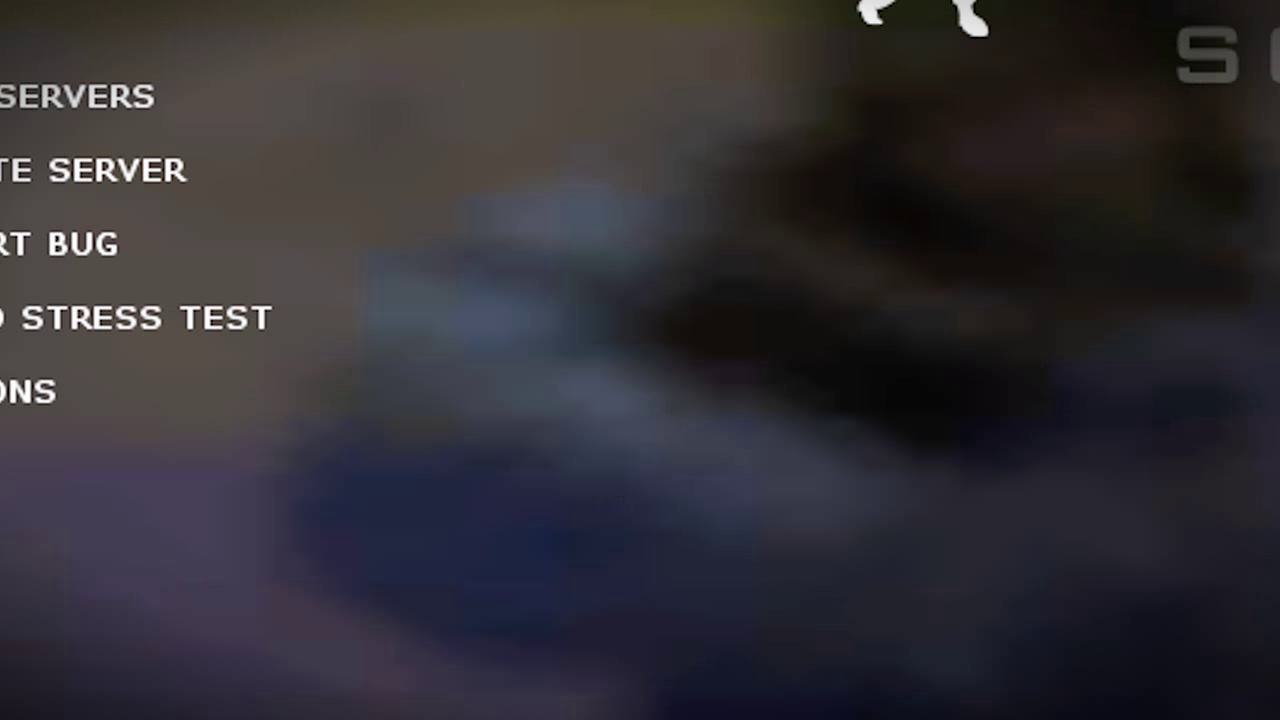
Tick Enable developer console under Options > Keyboard > Advanced and save the options
{"action": "key", "text": "shift+F2"}
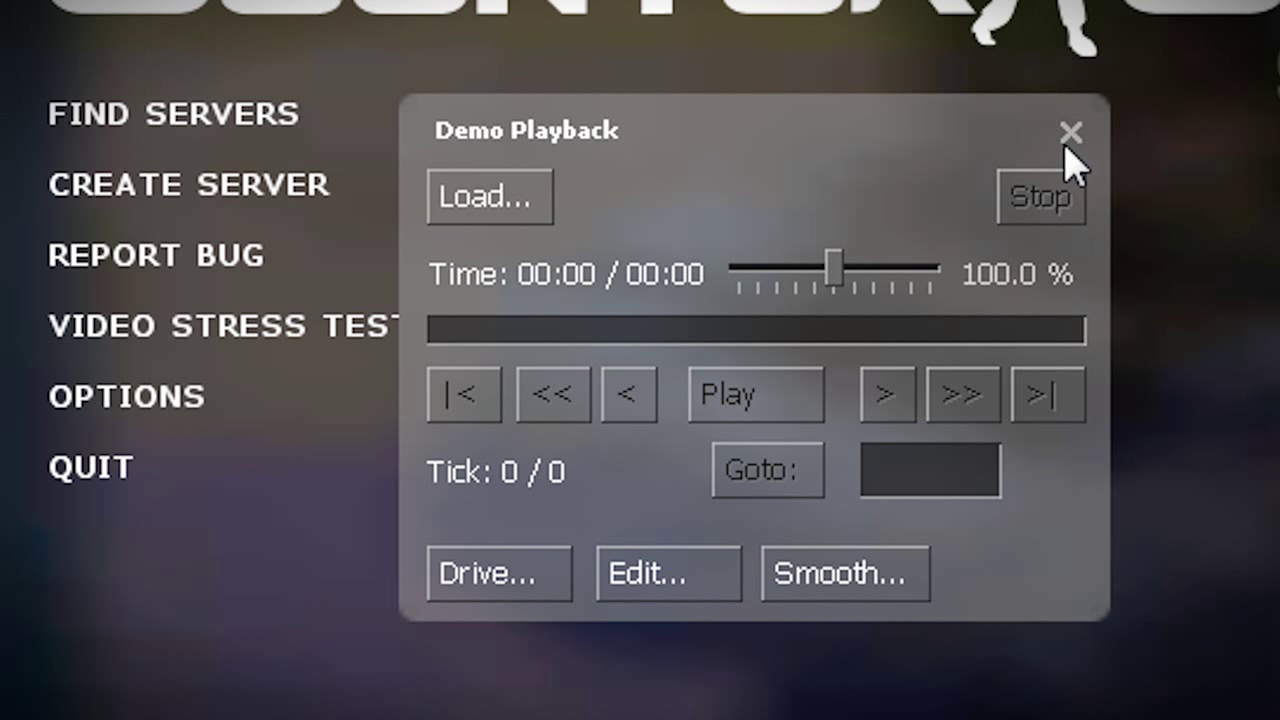
{"action": "left_click", "coordinate": [1068, 138]}
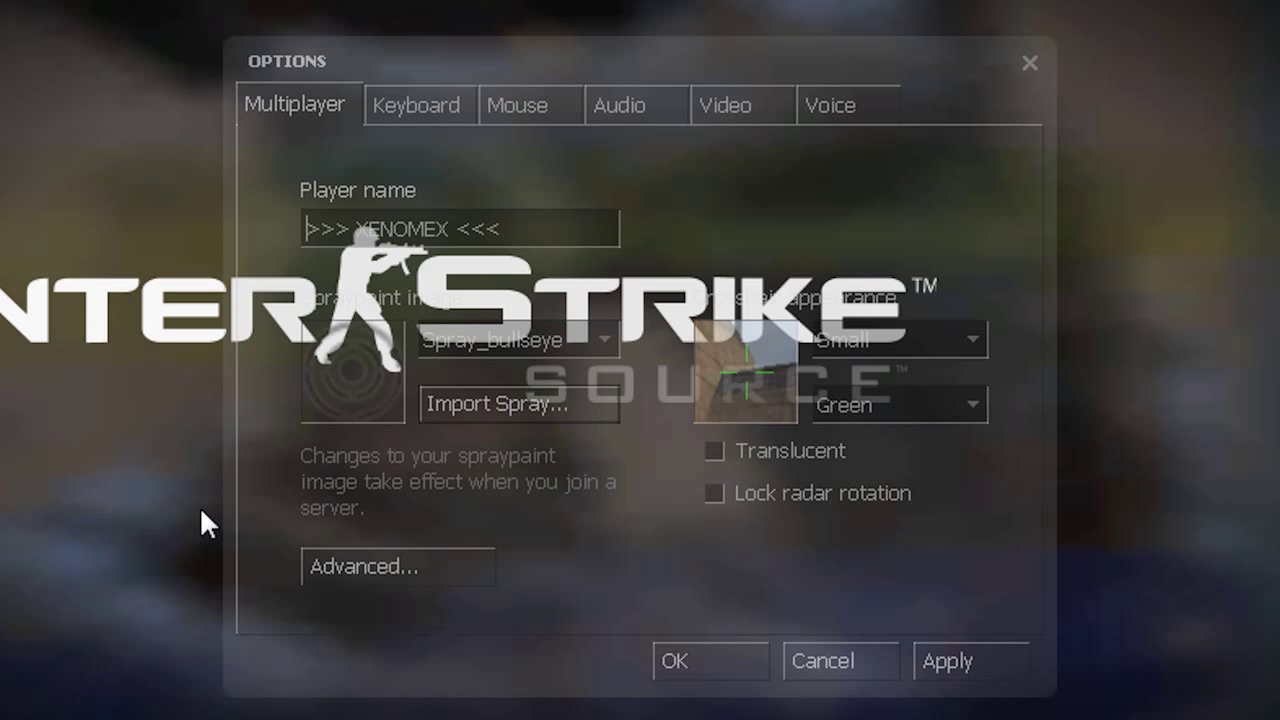
{"action": "left_click", "coordinate": [440, 105]}
{"action": "left_click", "coordinate": [527, 591]}
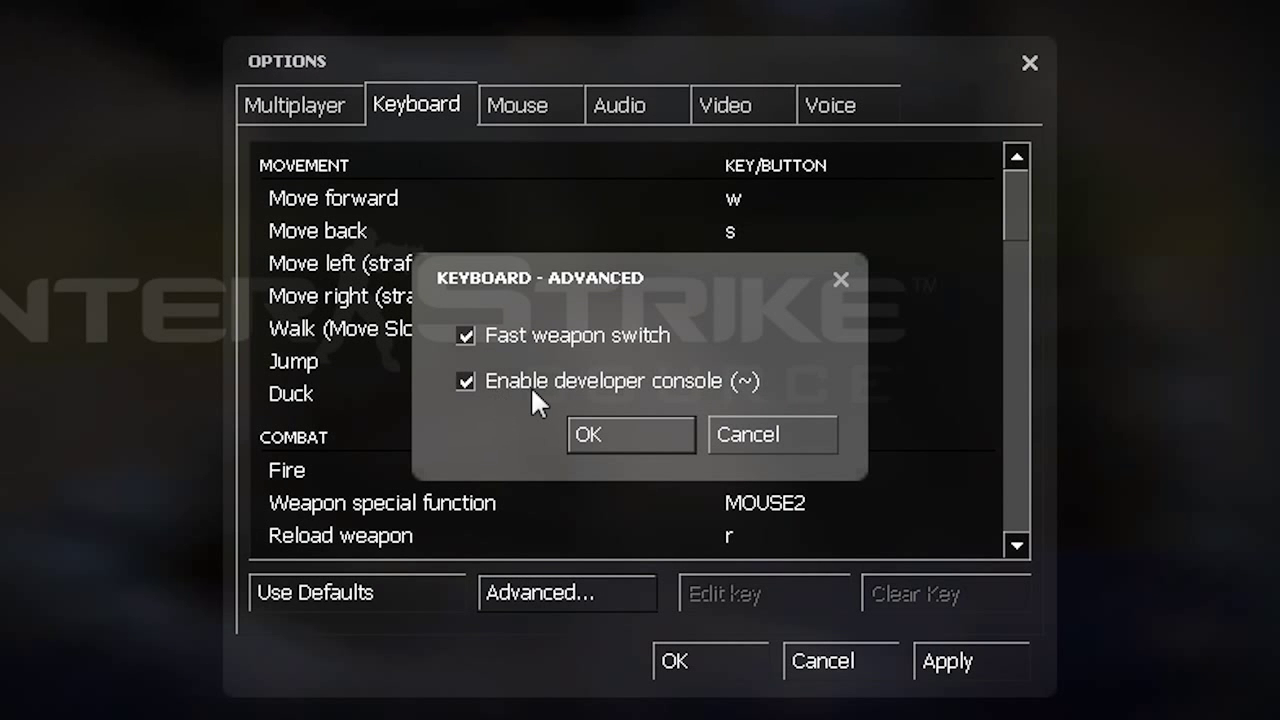
{"action": "left_click", "coordinate": [633, 430]}
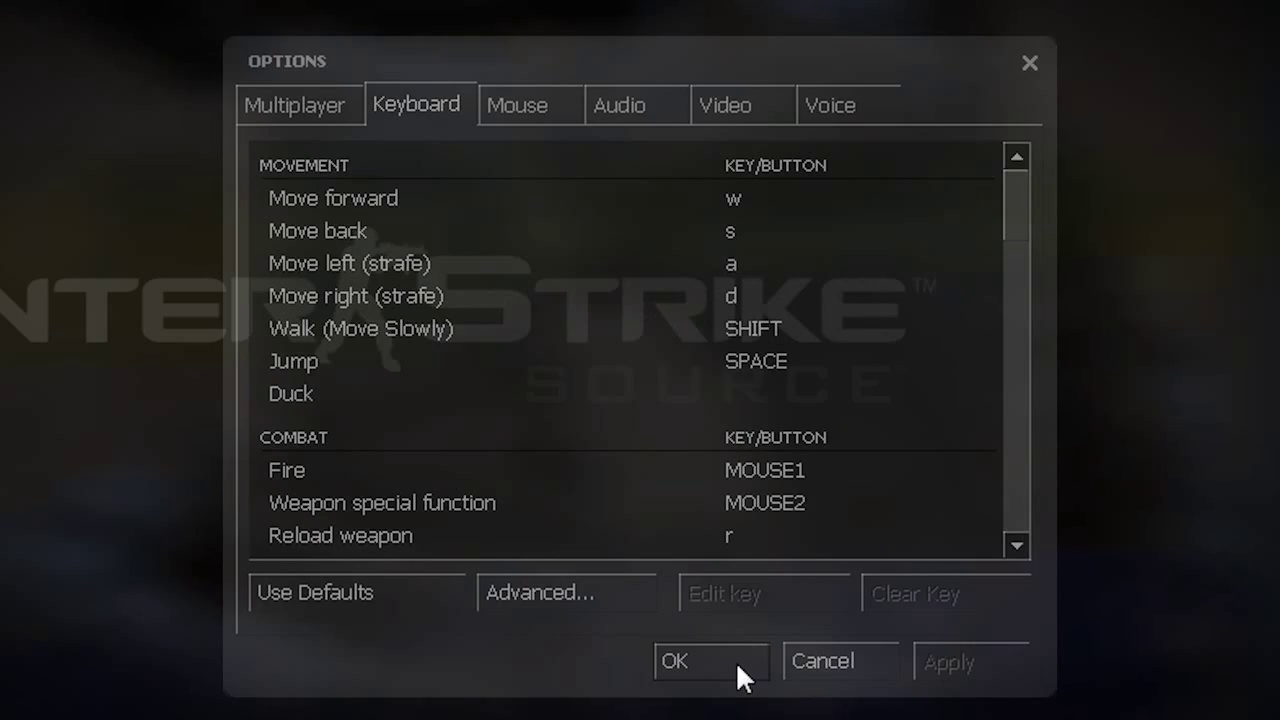
{"action": "left_click", "coordinate": [737, 664]}
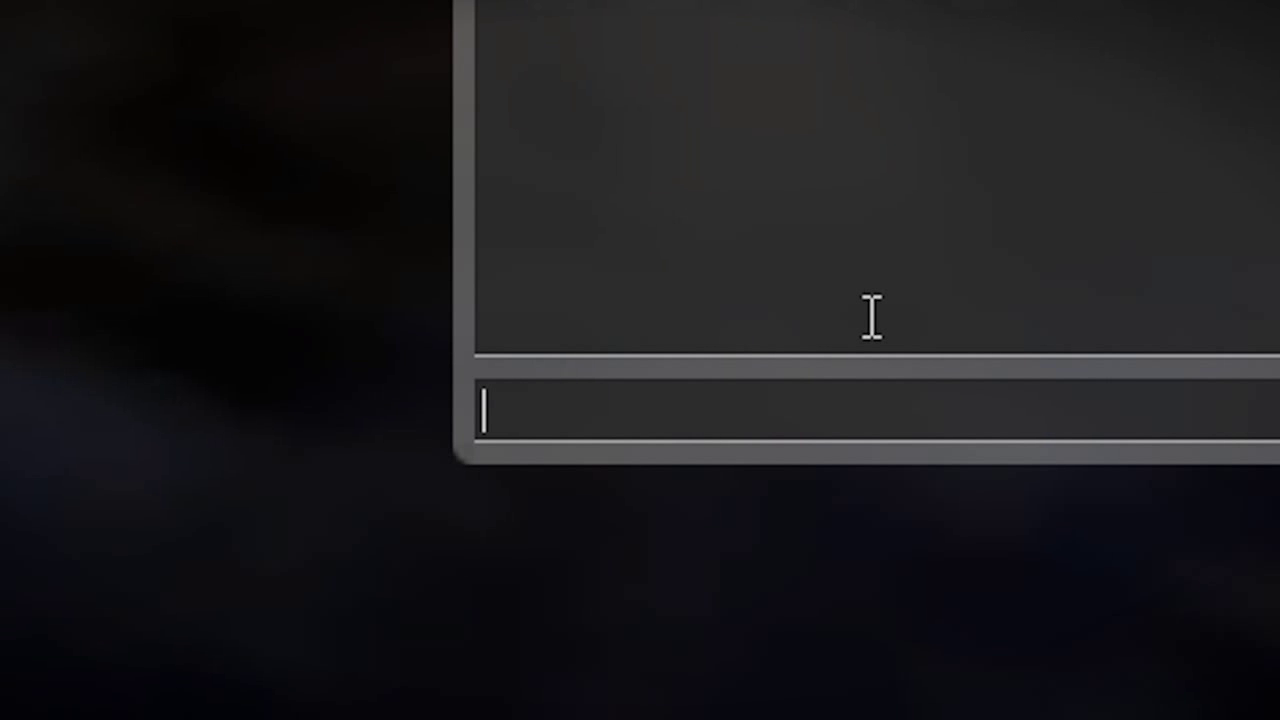
Run exec xenovdub and review its binds for the HUD, spectator bars and player model
{"action": "type", "text": "exec xe"}
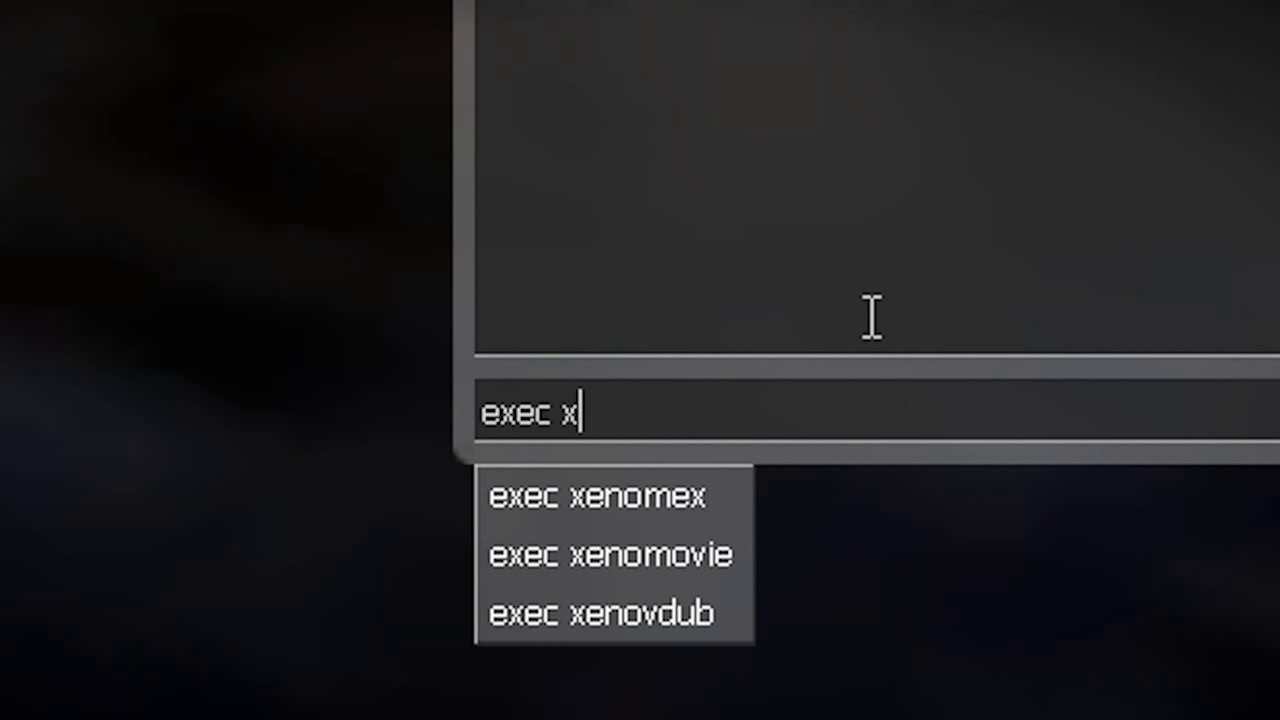
{"action": "type", "text": "n"}
{"action": "left_click", "coordinate": [600, 613]}
{"action": "key", "text": "Return"}
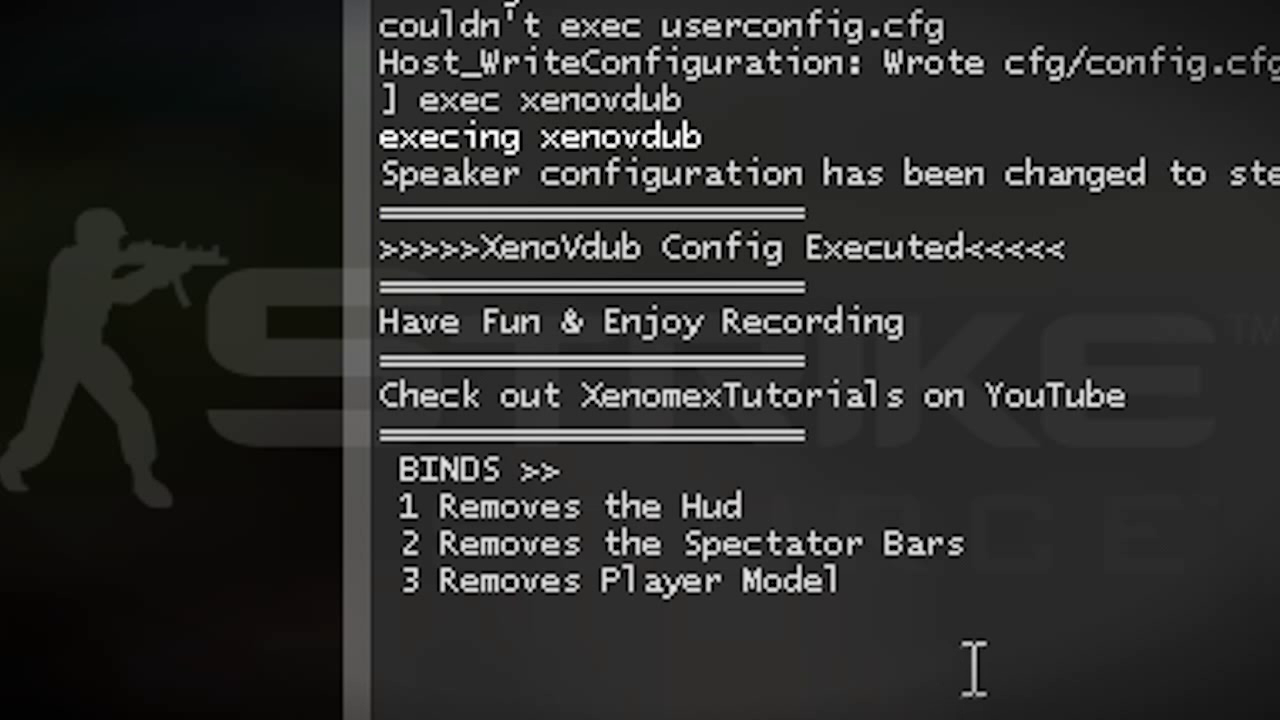
{"action": "left_click_drag", "start_coordinate": [679, 505], "coordinate": [965, 540]}
{"action": "left_click", "coordinate": [815, 530]}
{"action": "left_click", "coordinate": [1040, 540]}
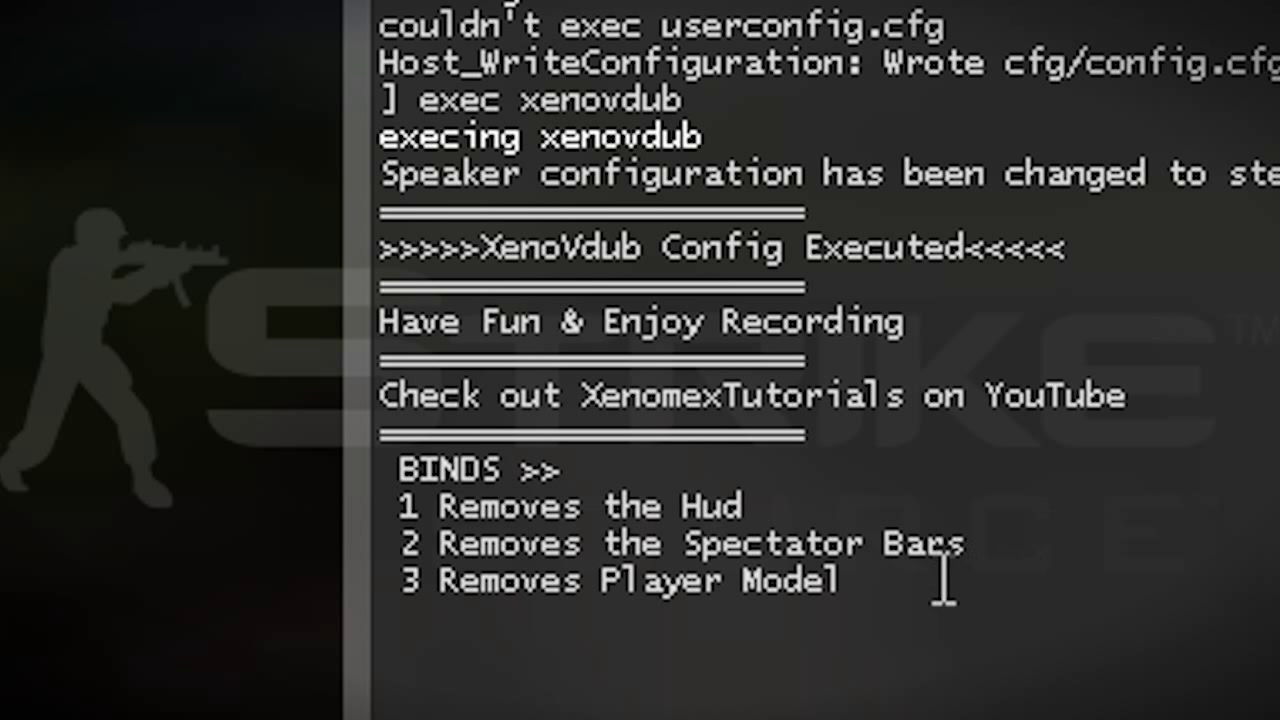
{"action": "left_click_drag", "start_coordinate": [934, 580], "coordinate": [440, 548]}
{"action": "left_click", "coordinate": [421, 546]}
{"action": "key", "text": "shift+F2"}
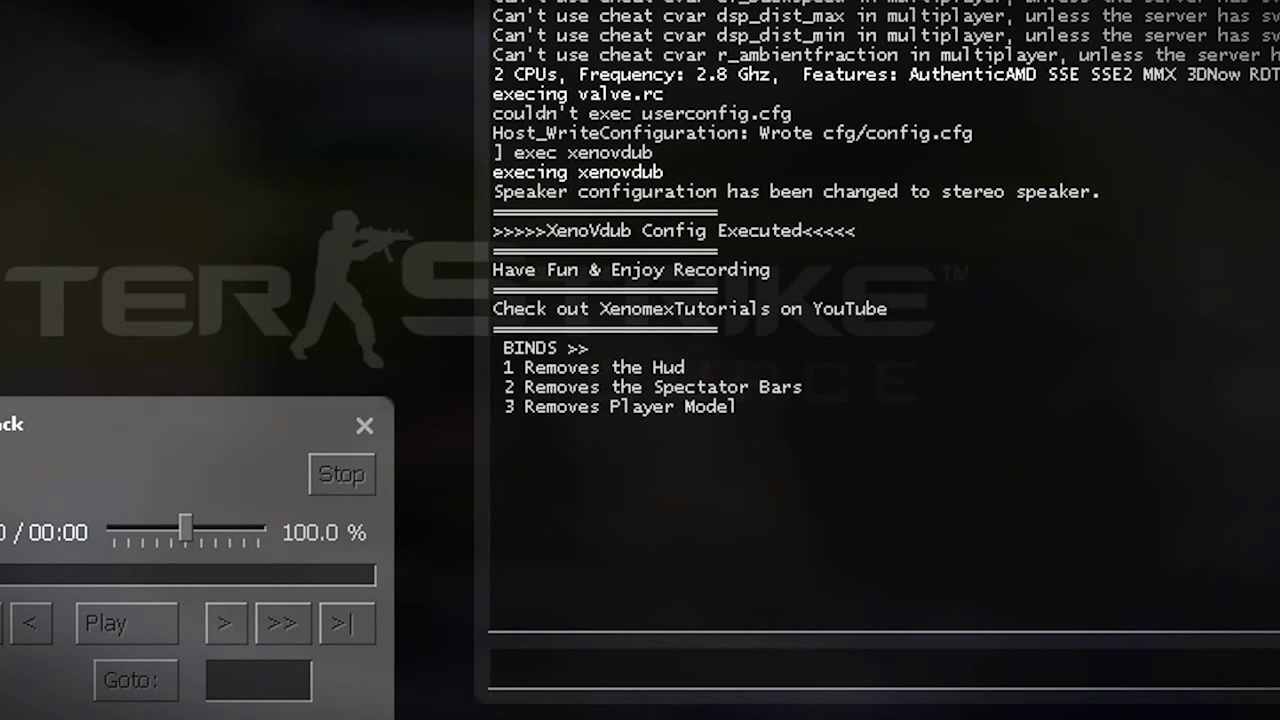
Load and play the miggo_4manusp_firstround demo, then pause it
{"action": "left_click", "coordinate": [3, 474]}
{"action": "scroll", "coordinate": [426, 411], "scroll_direction": "down", "scroll_amount": 1}
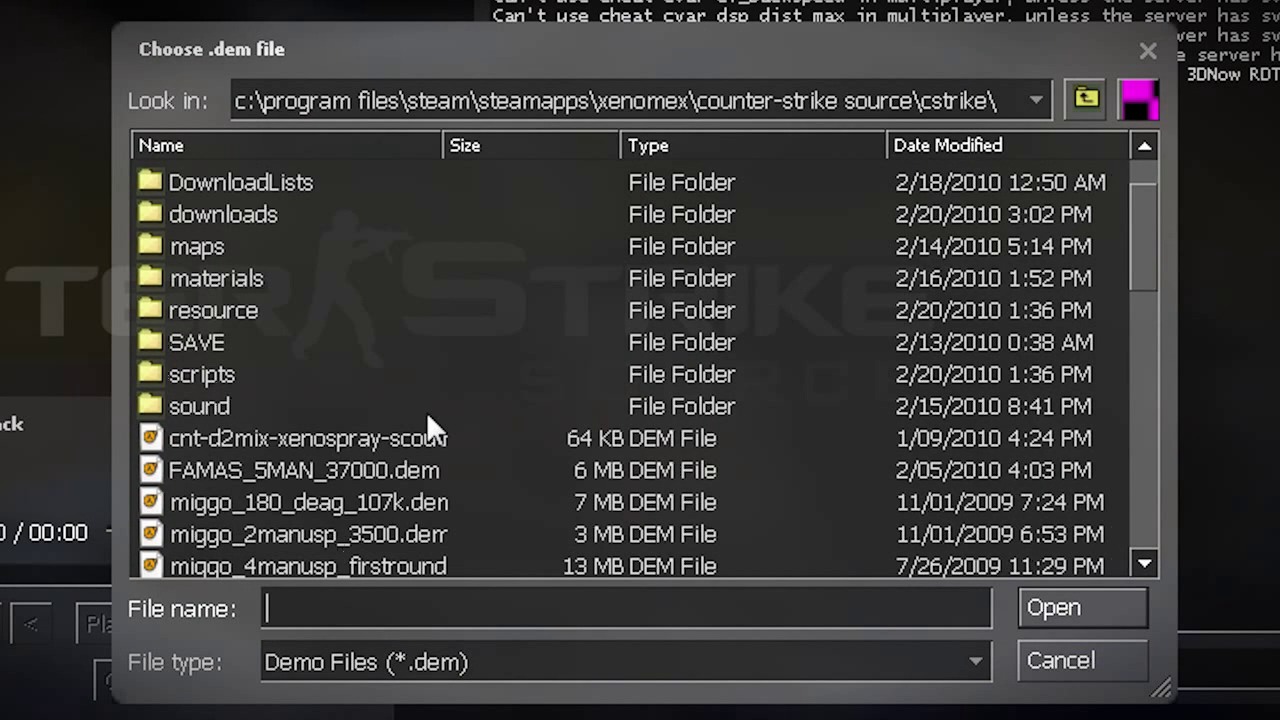
{"action": "scroll", "coordinate": [426, 411], "scroll_direction": "down", "scroll_amount": 1}
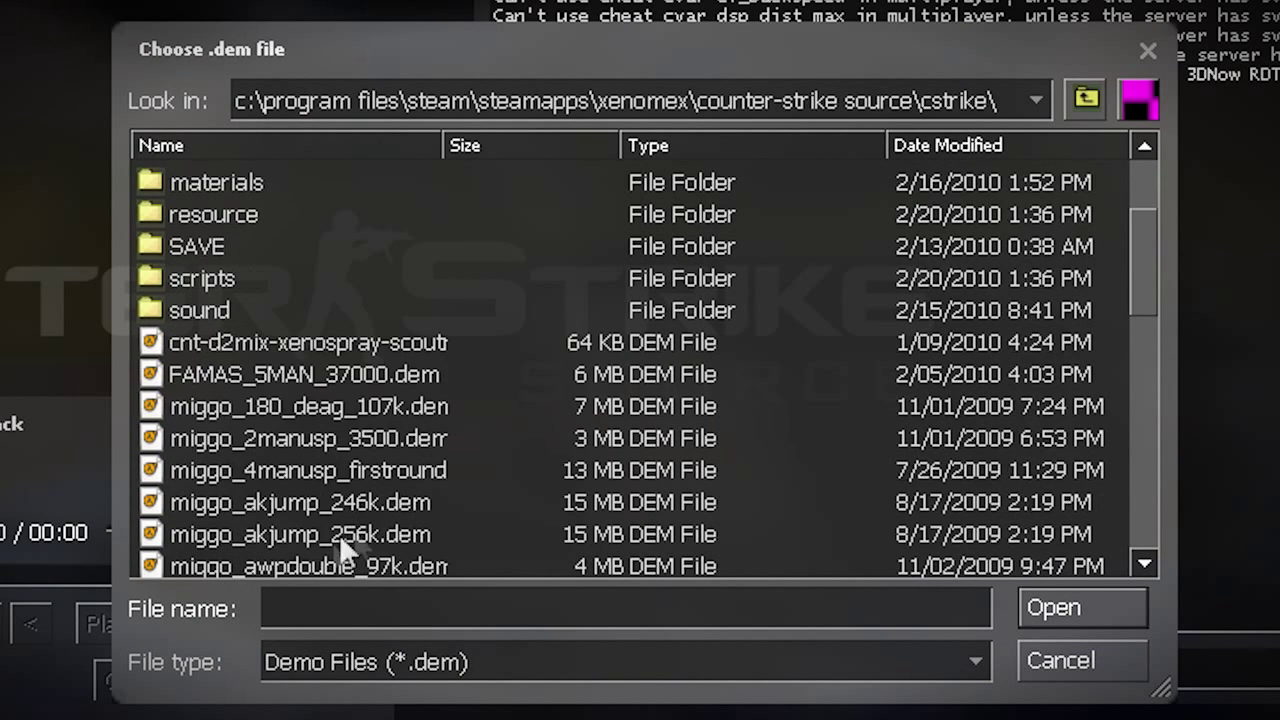
{"action": "double_click", "coordinate": [325, 474]}
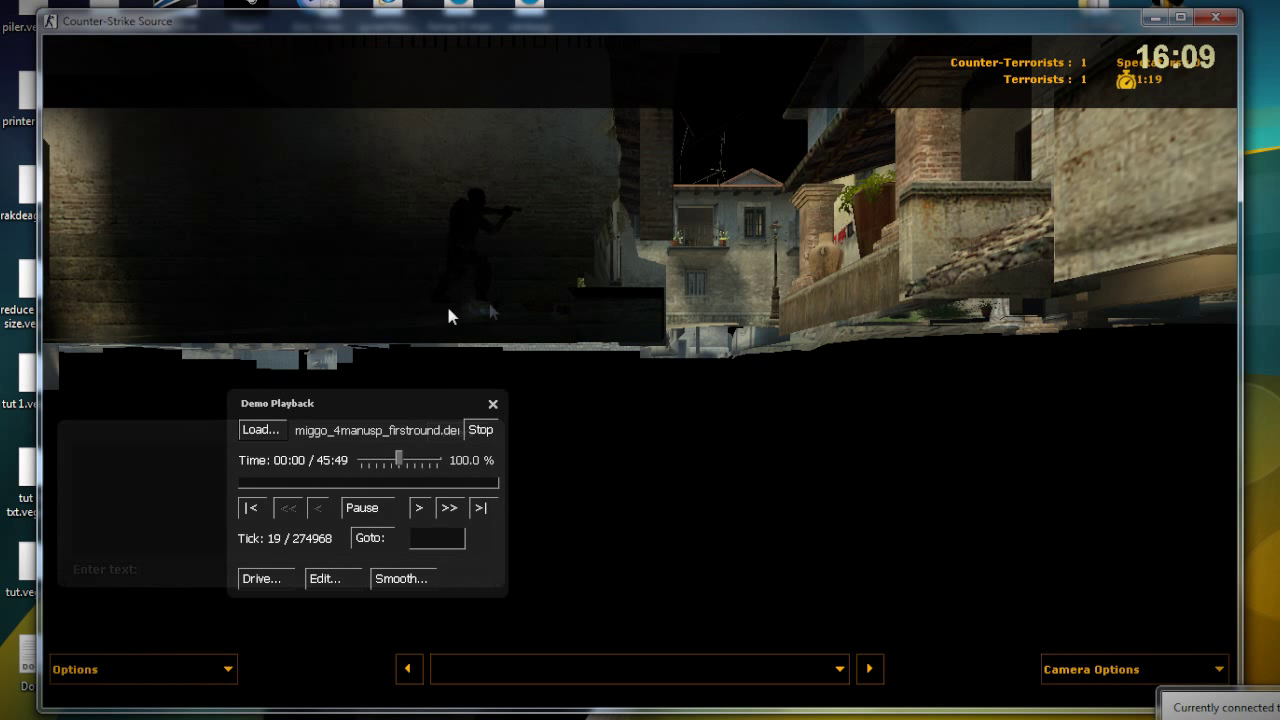
{"action": "left_click", "coordinate": [386, 510]}
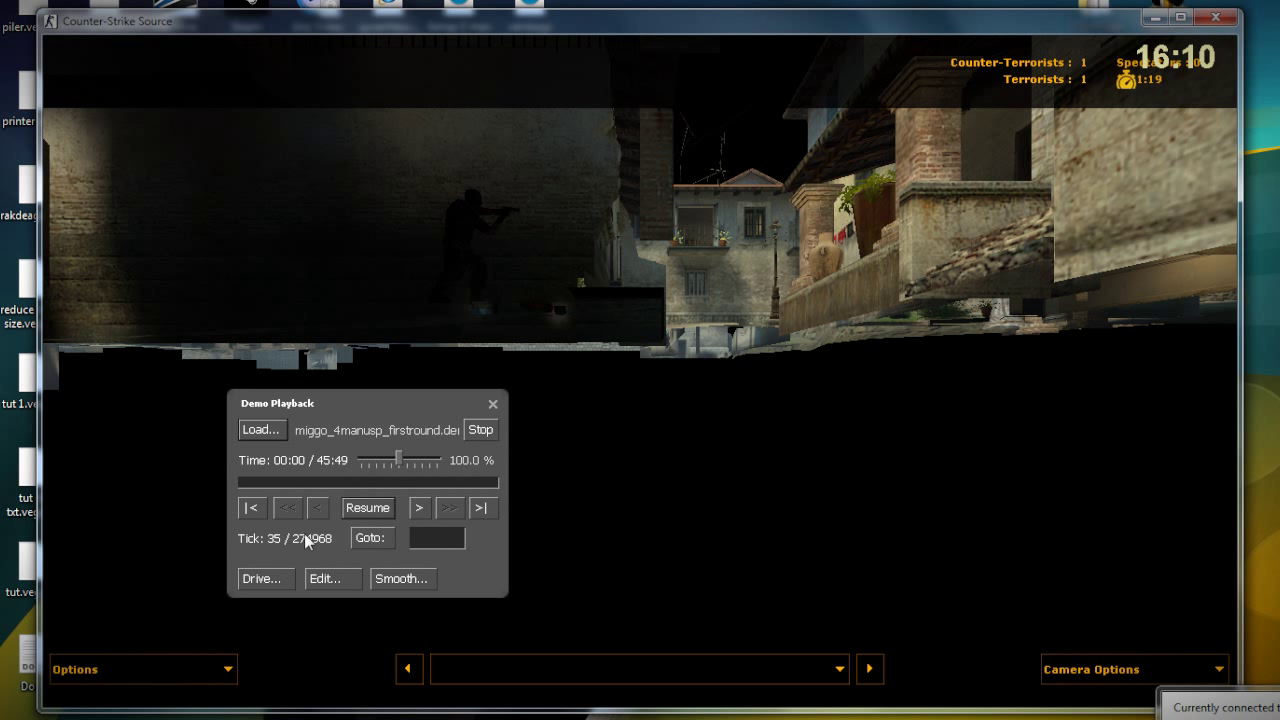
Jump the demo playback to tick 30000
{"action": "left_click", "coordinate": [453, 530]}
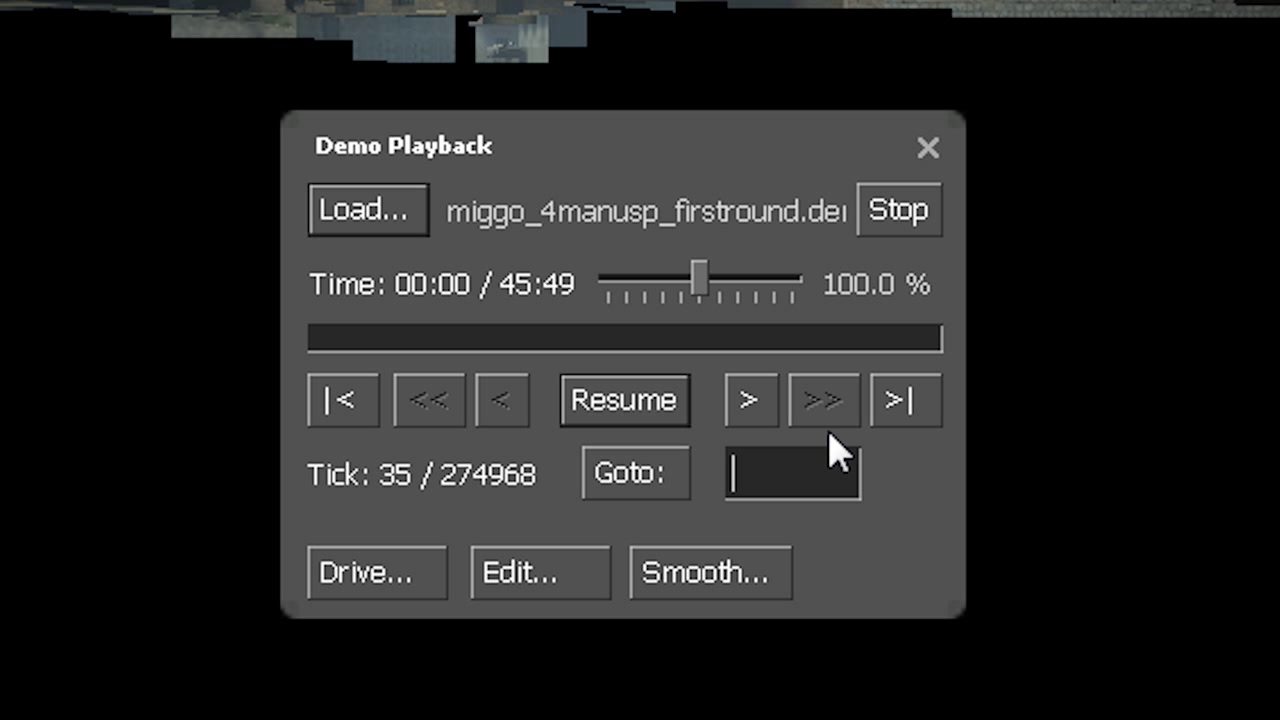
{"action": "type", "text": "30000"}
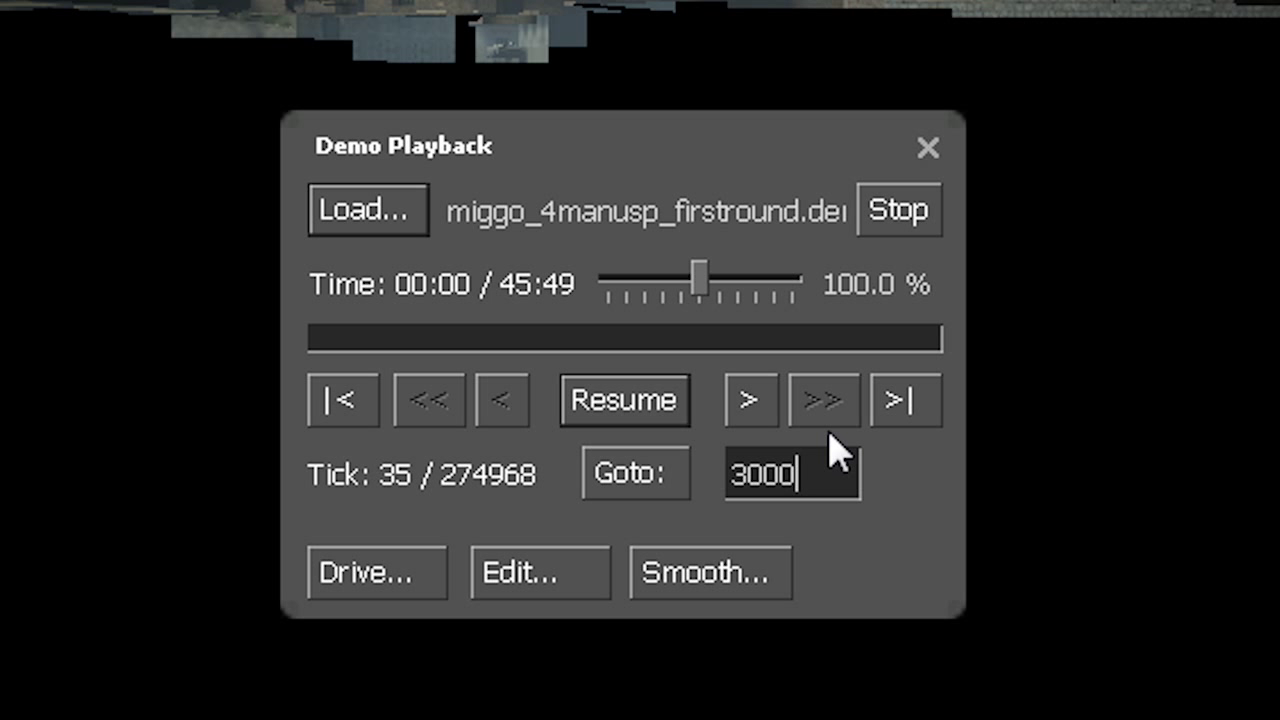
{"action": "double_click", "coordinate": [818, 478]}
{"action": "left_click", "coordinate": [615, 471]}
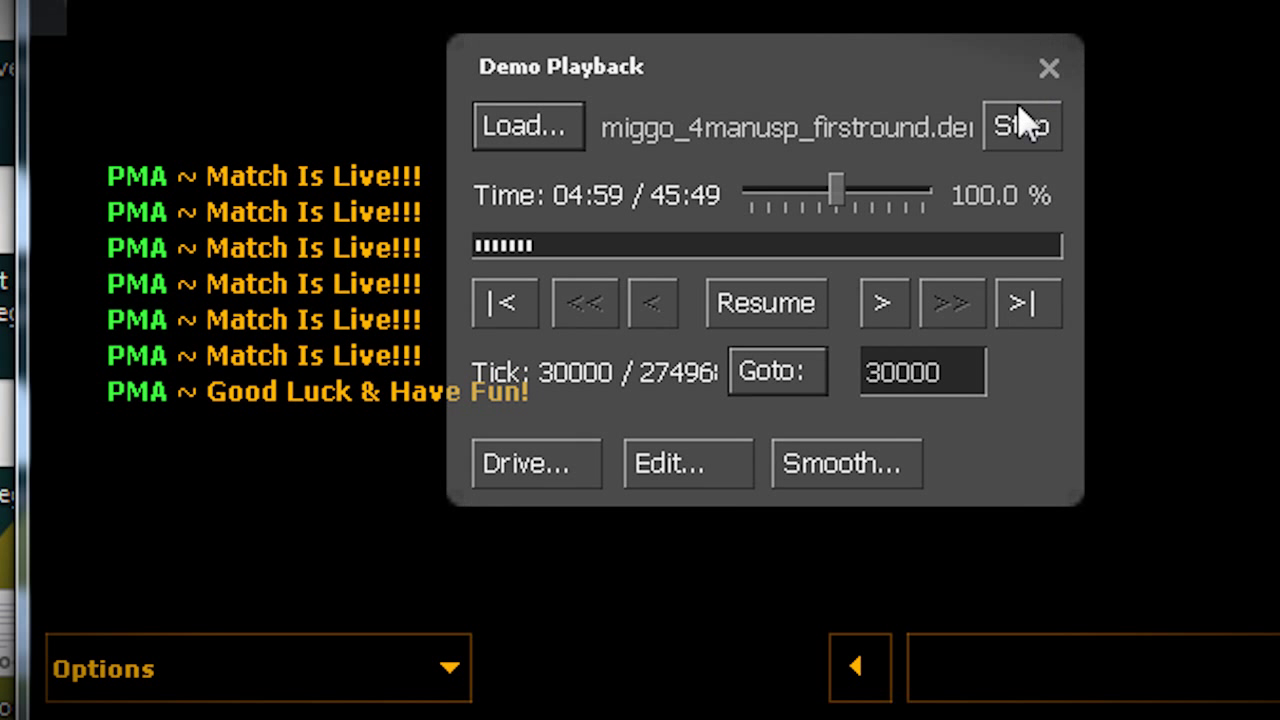
{"action": "left_click", "coordinate": [331, 672]}
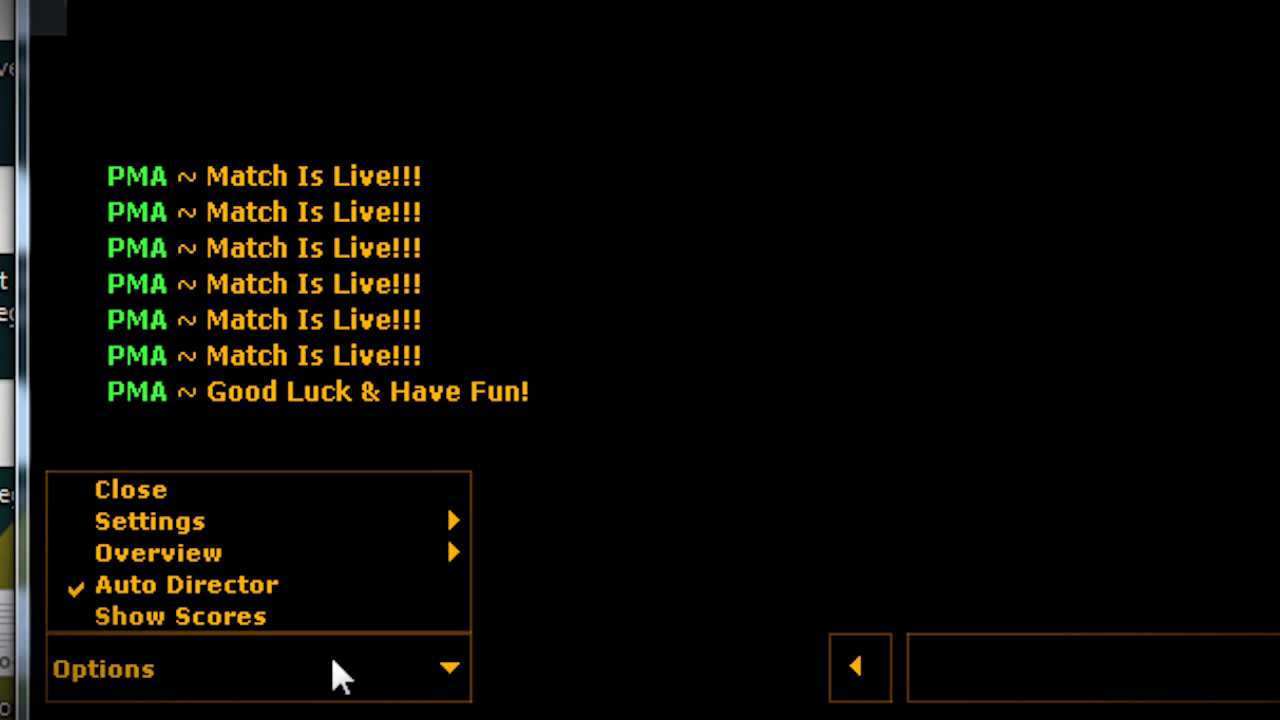
Hide the spectator bars and resume the demo
{"action": "left_click", "coordinate": [229, 509]}
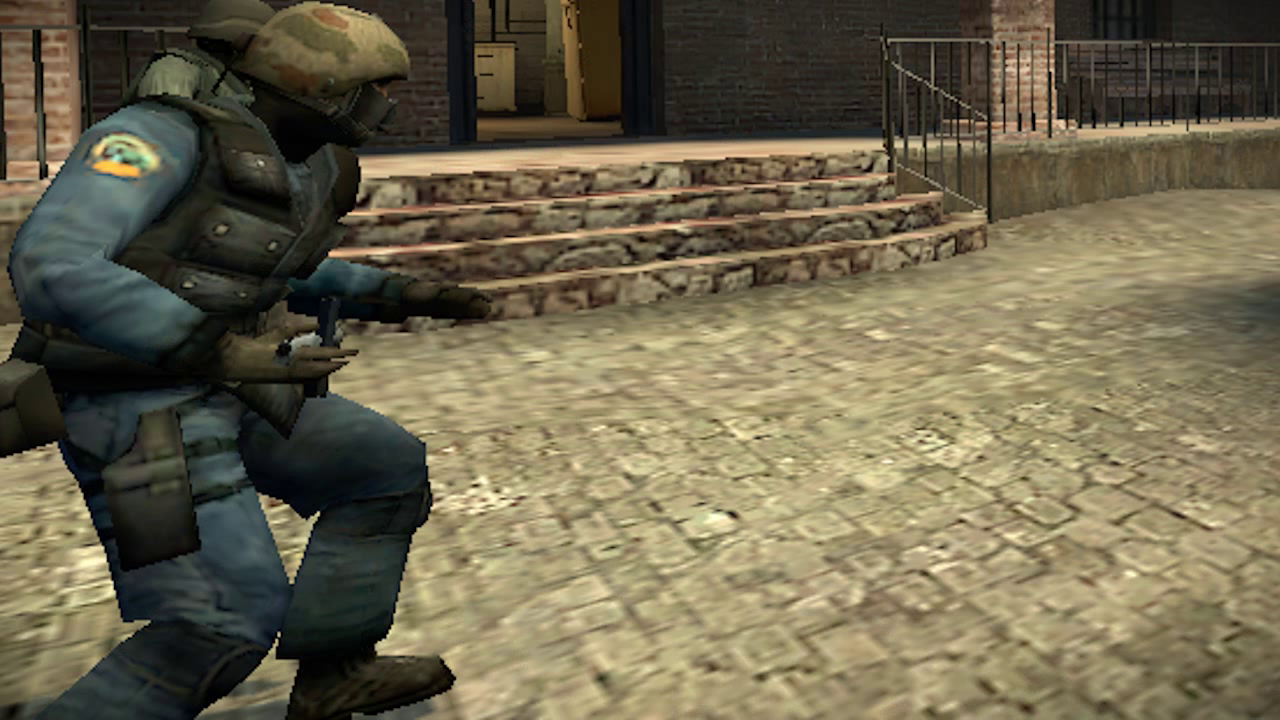
{"action": "key", "text": "shift+F2"}
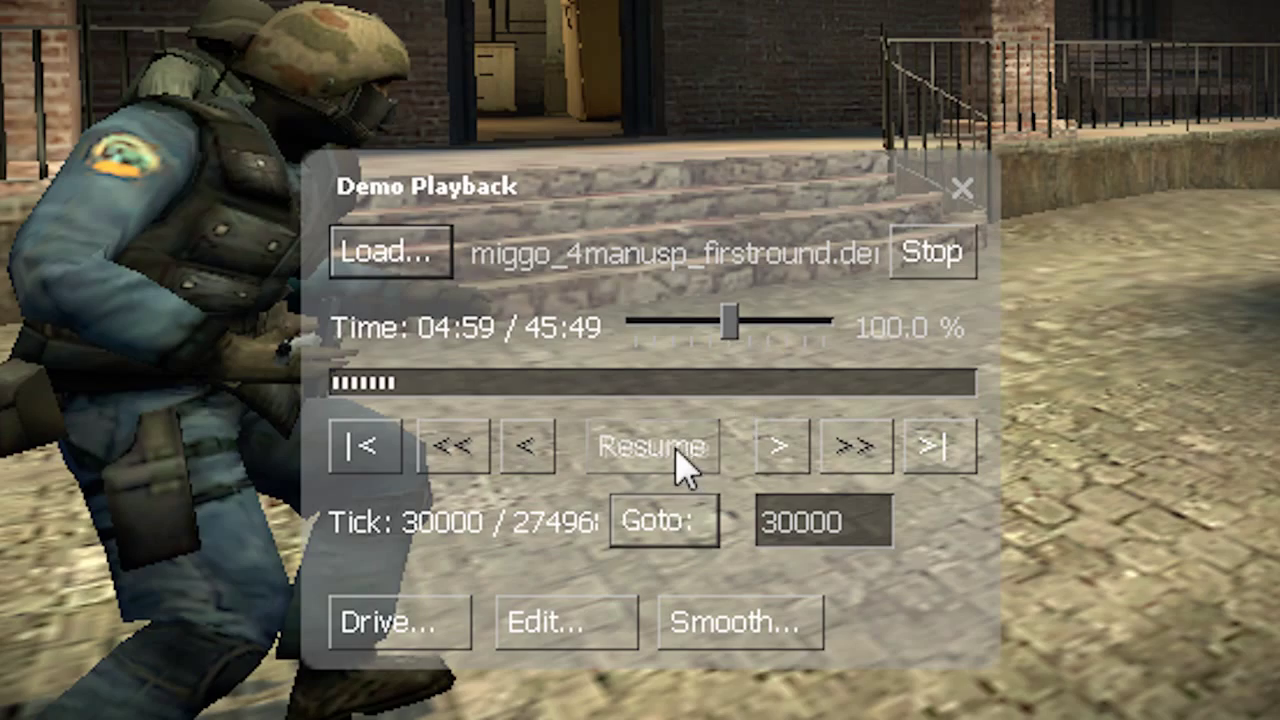
{"action": "left_click", "coordinate": [680, 465]}
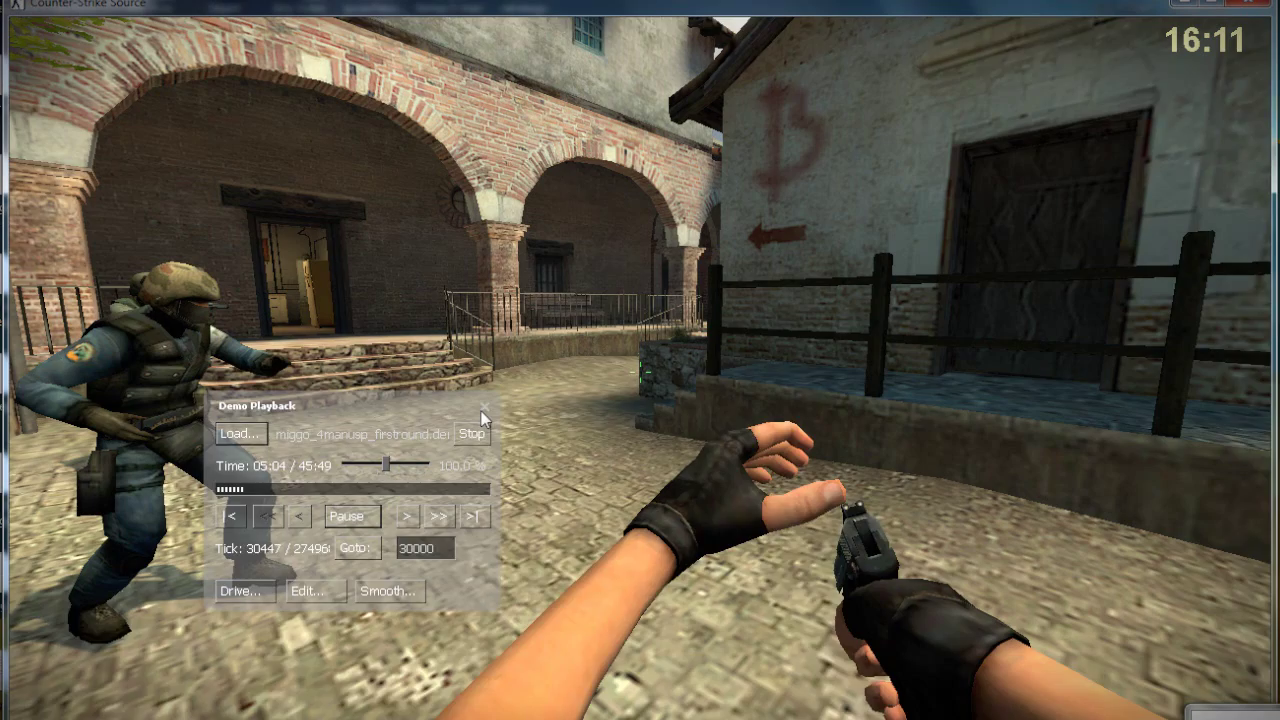
{"action": "key", "text": "shift+F2"}
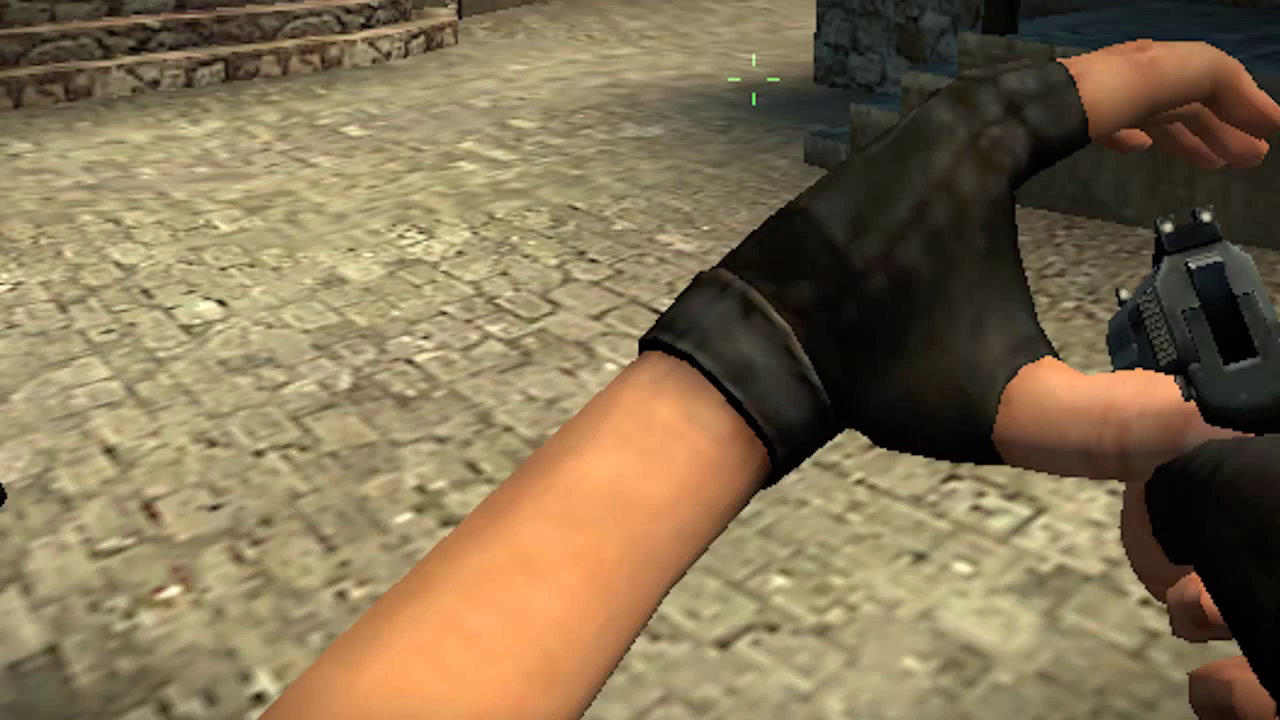
Set host_framerate to 50 from the console
{"action": "key", "text": "grave"}
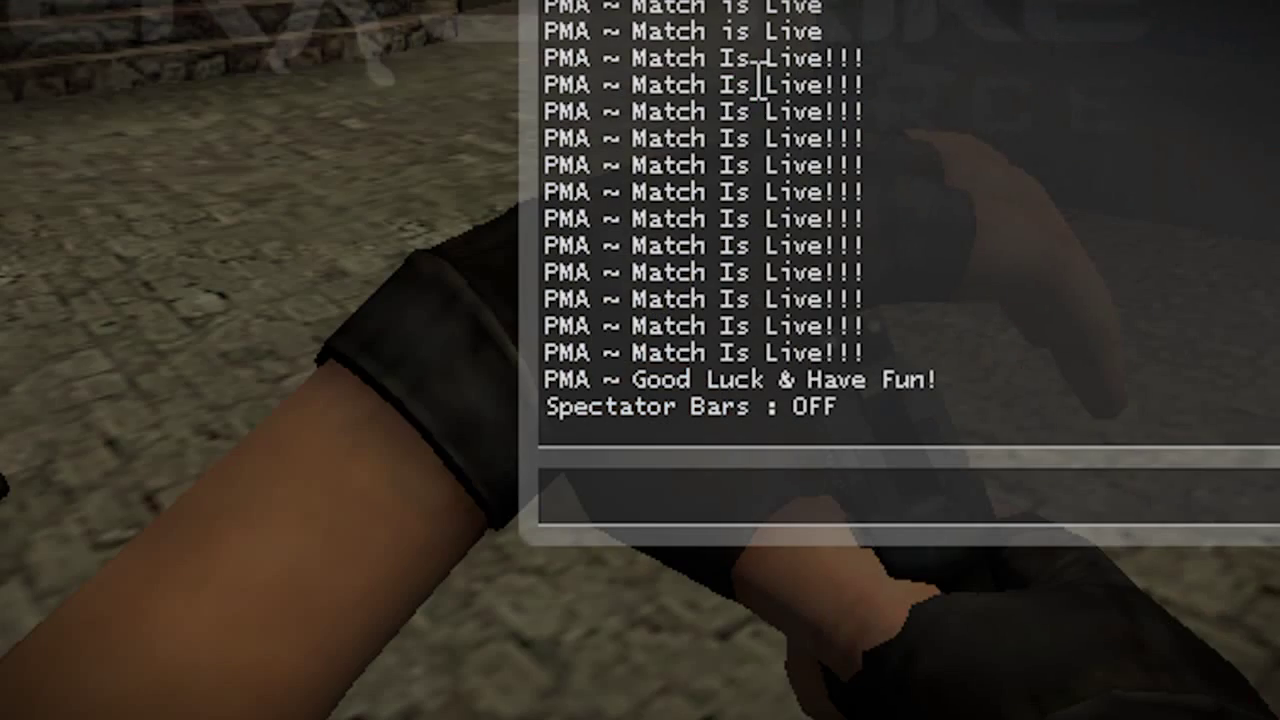
{"action": "type", "text": "host_"}
{"action": "key", "text": "Tab"}
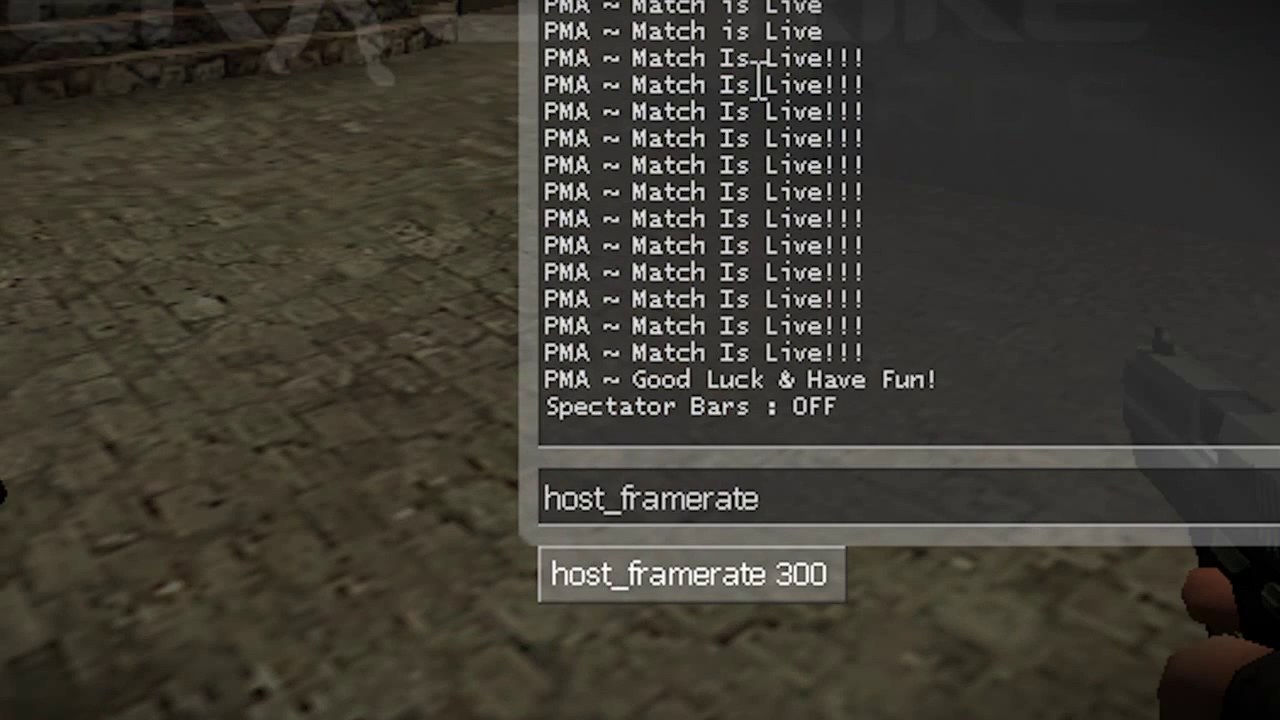
{"action": "type", "text": "50"}
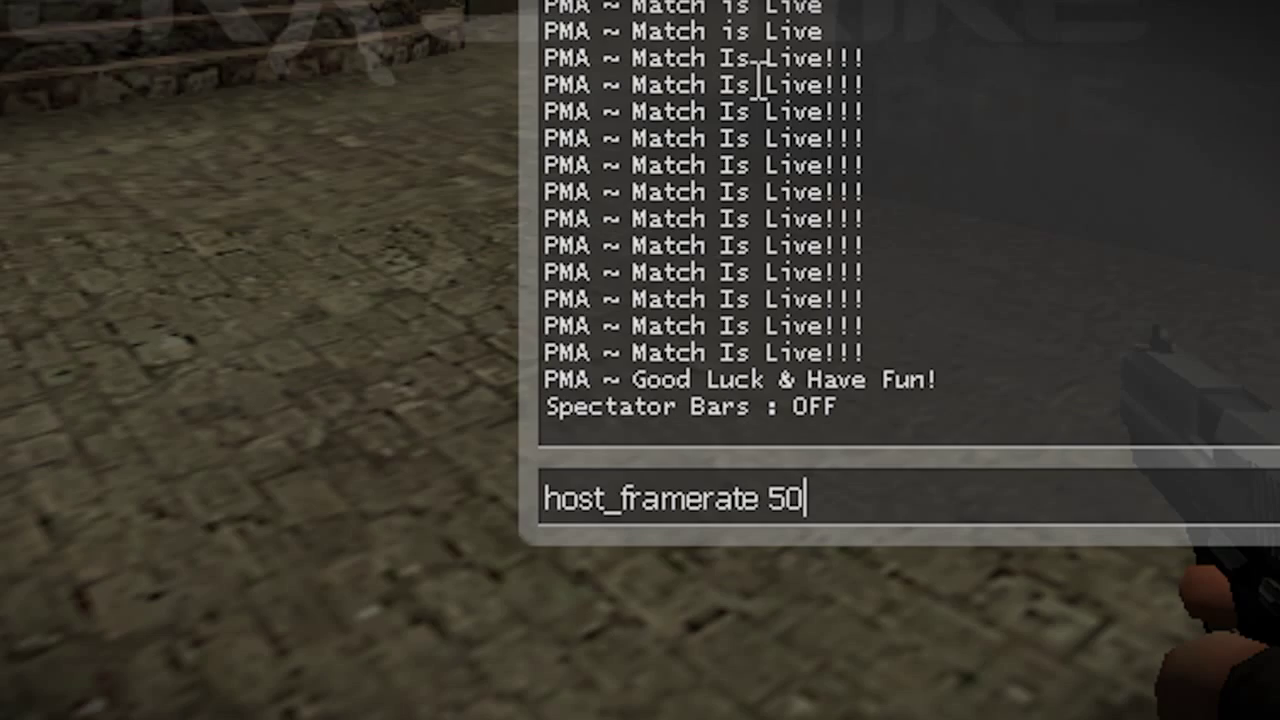
{"action": "key", "text": "Return"}
{"action": "key", "text": "grave"}
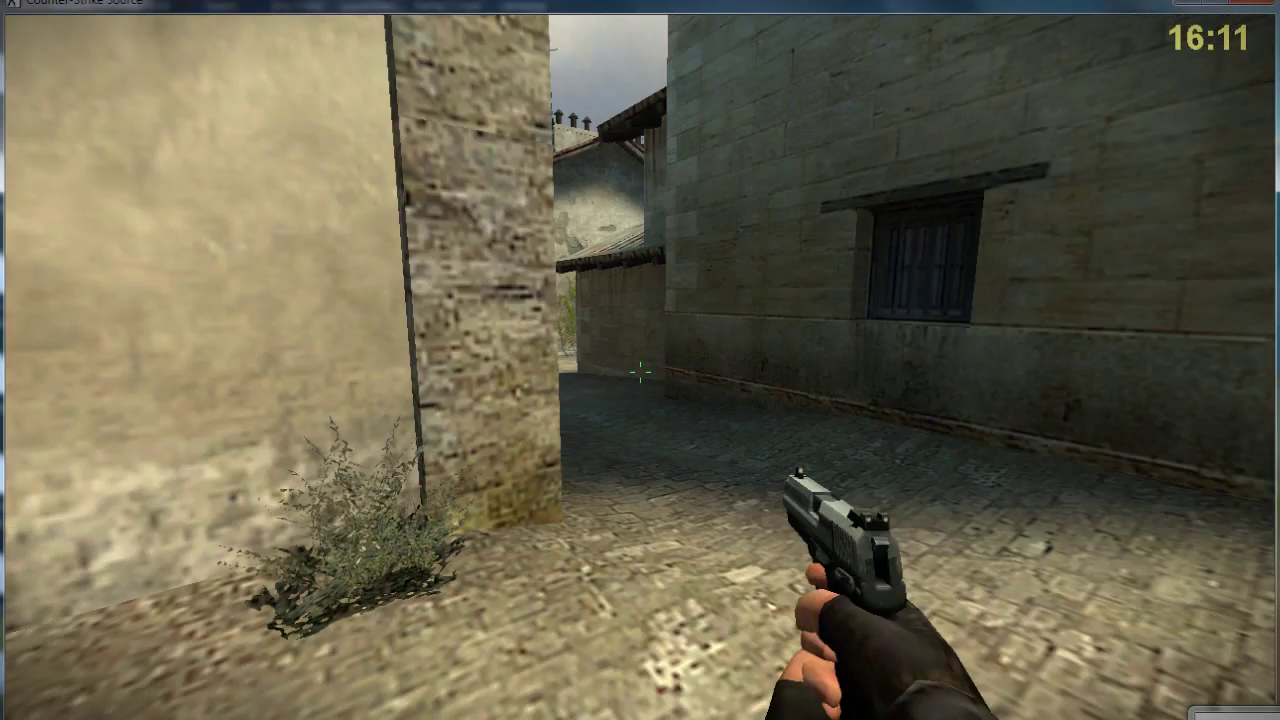
Pause the demo and set host_framerate to 300
{"action": "key", "text": "shift+F2"}
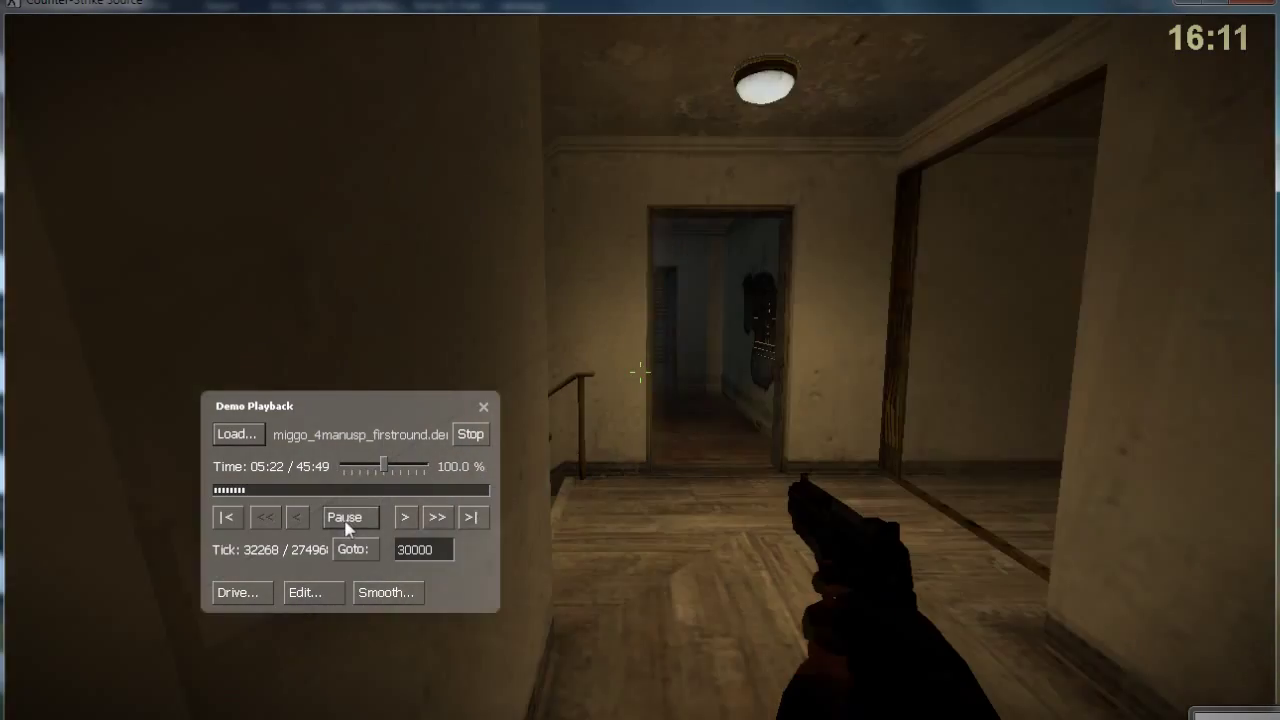
{"action": "left_click", "coordinate": [345, 518]}
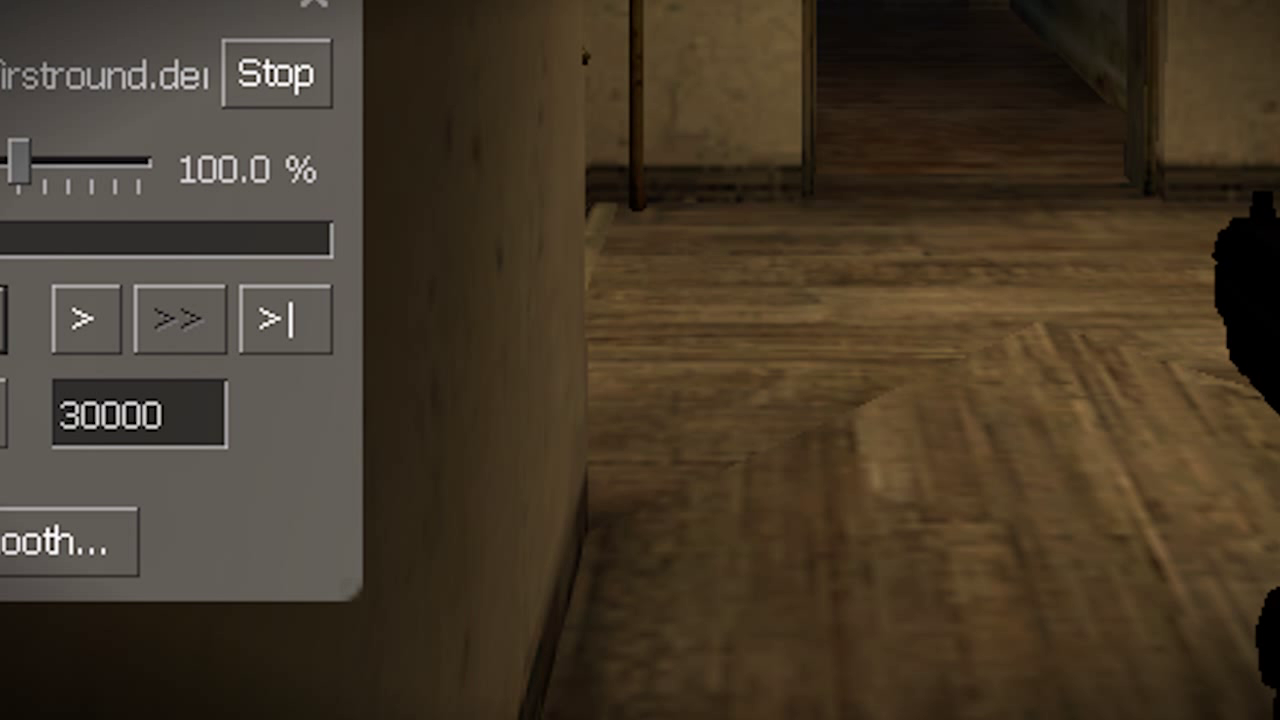
{"action": "key", "text": "grave"}
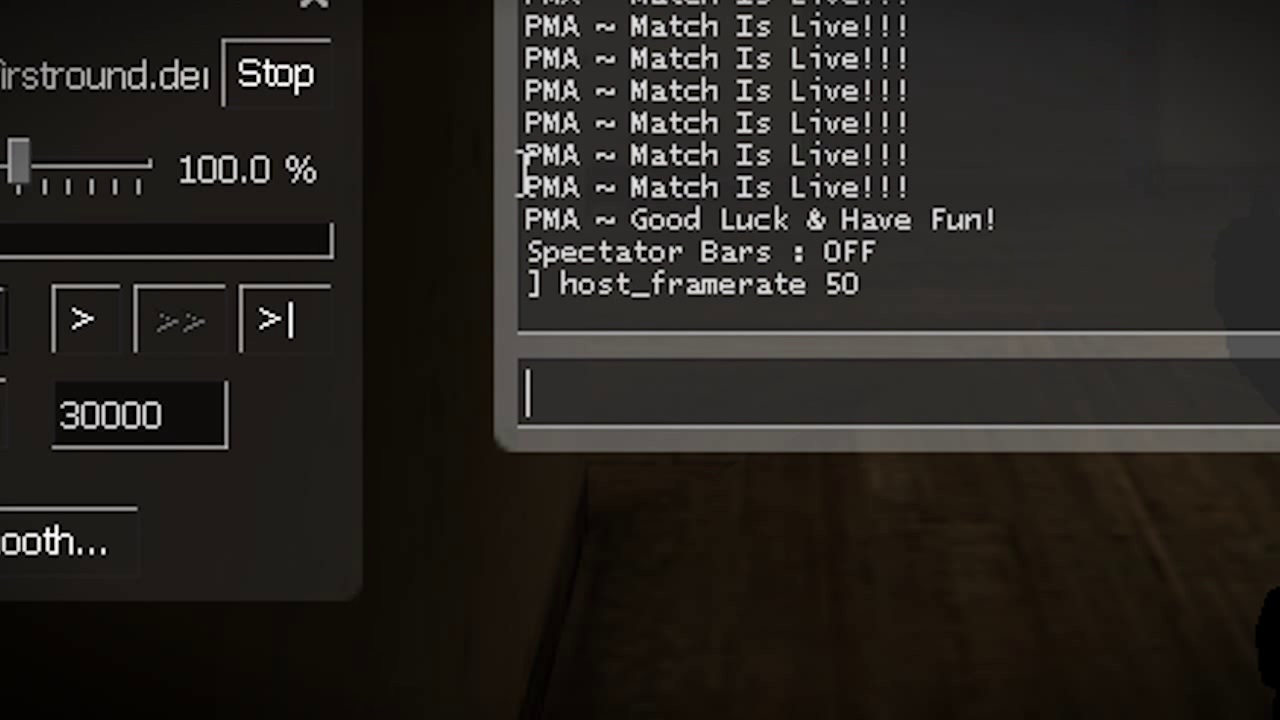
{"action": "type", "text": "host_fra"}
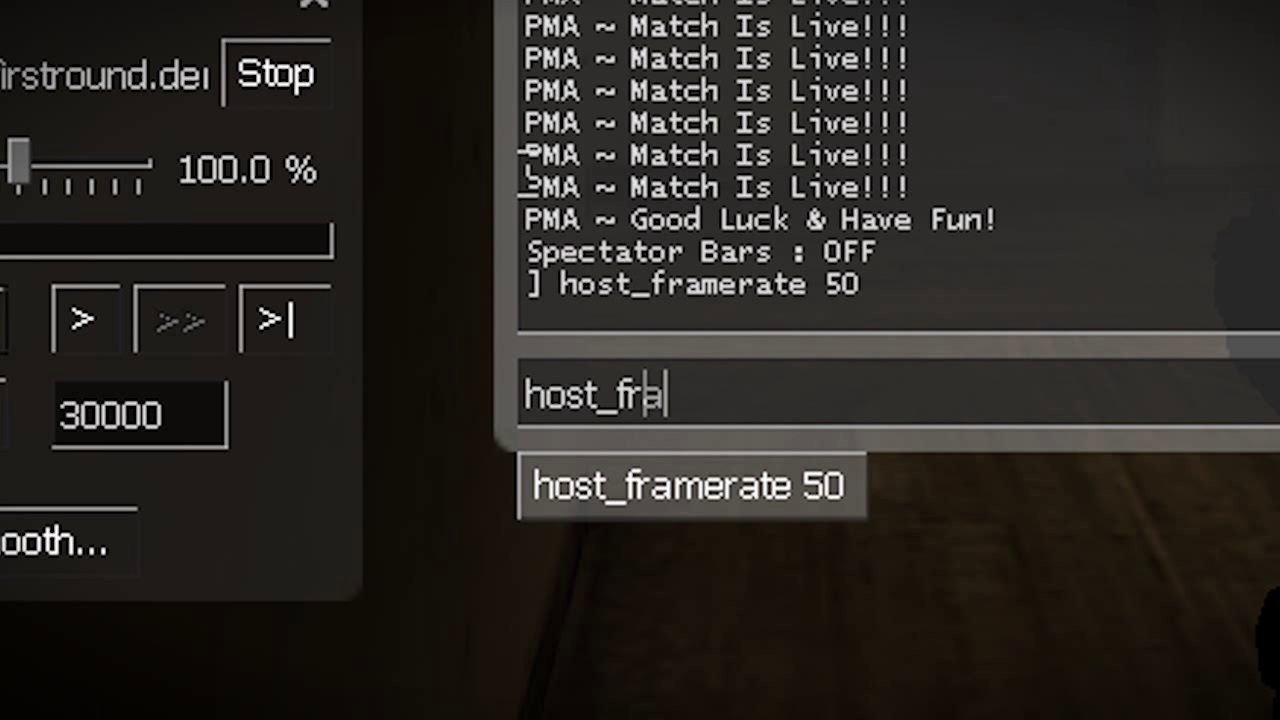
{"action": "key", "text": "Tab"}
{"action": "type", "text": "300"}
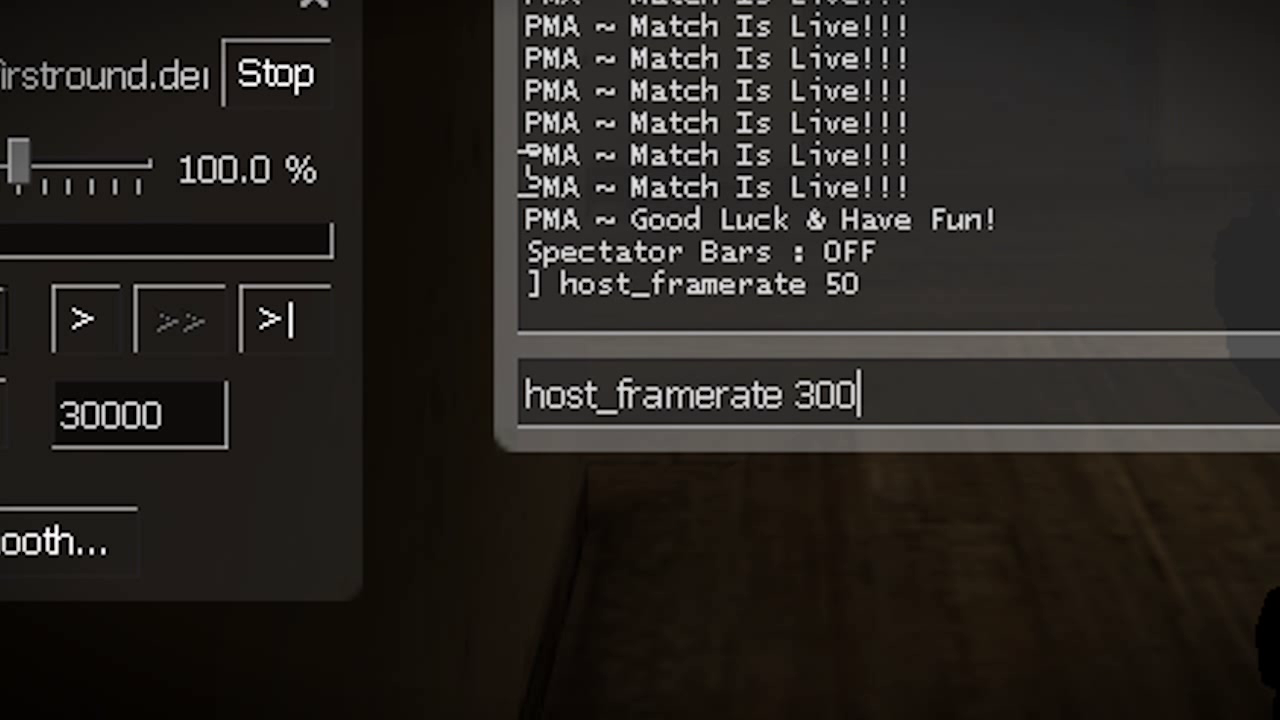
{"action": "key", "text": "Return"}
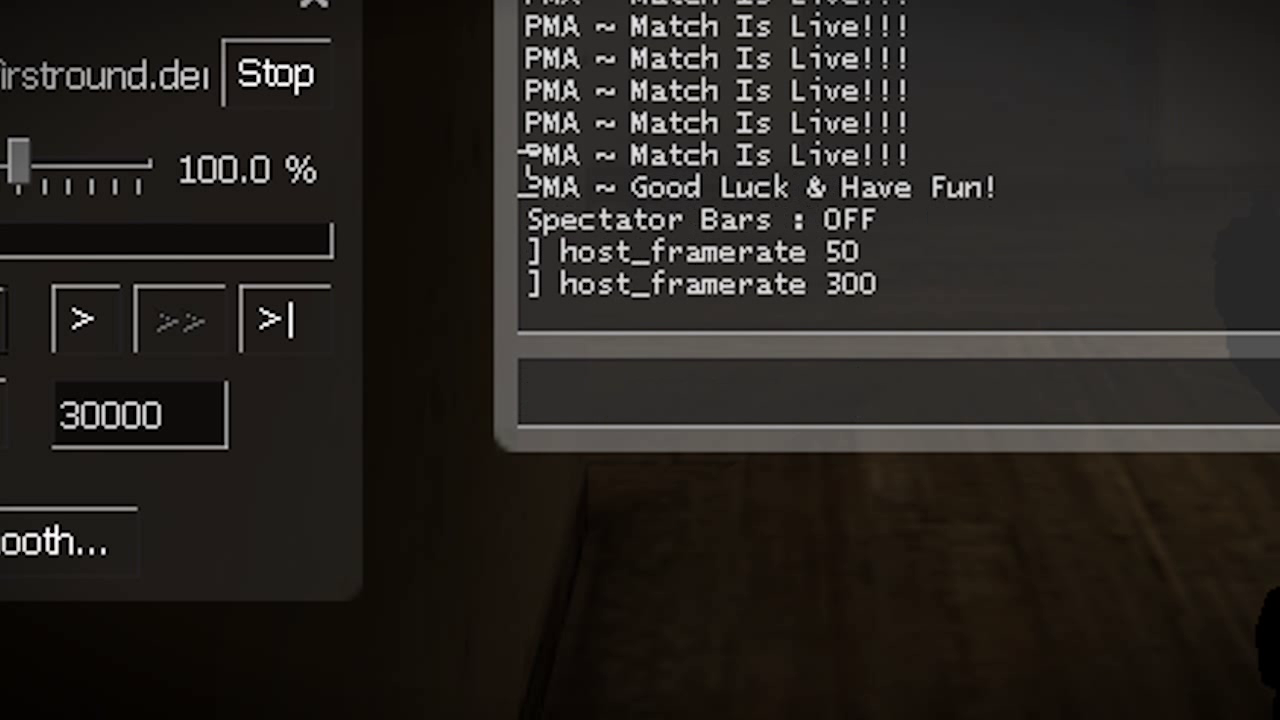
{"action": "key", "text": "grave"}
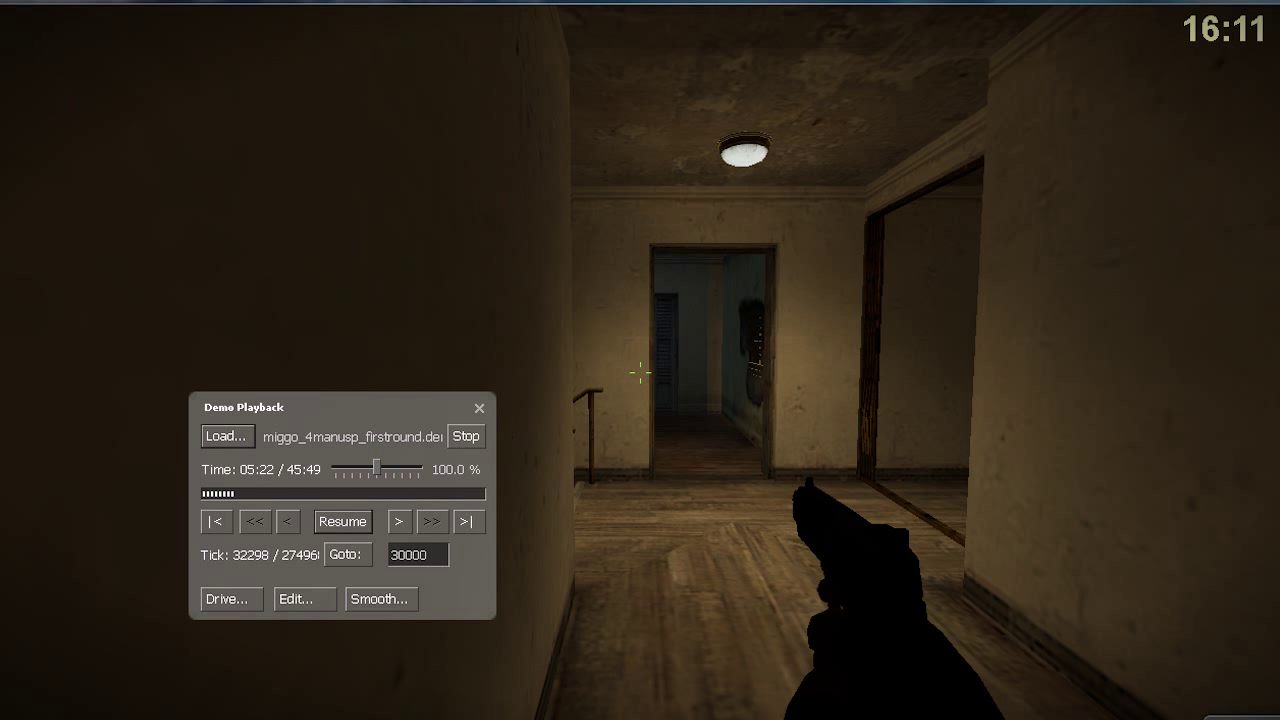
{"action": "key", "text": "grave"}
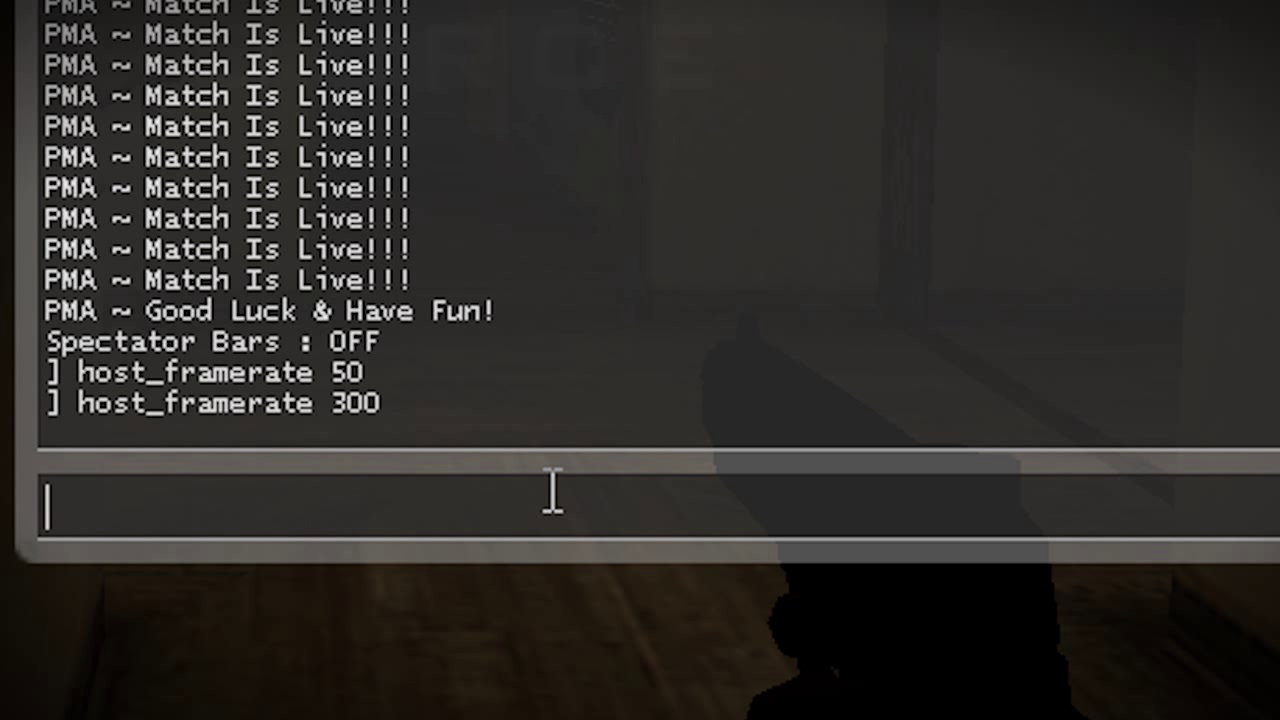
Run startmovie crash4manuspaps, then resume the demo with the playback controls hidden
{"action": "type", "text": "startmovie"}
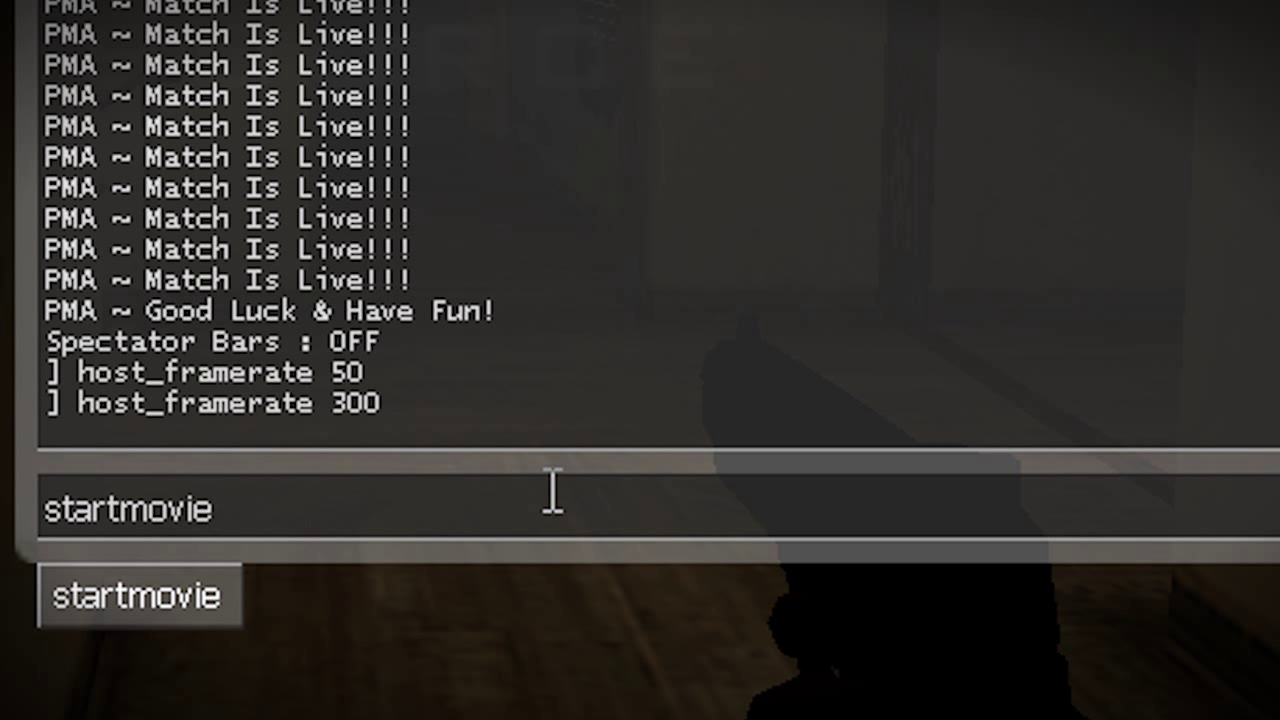
{"action": "type", "text": " cra"}
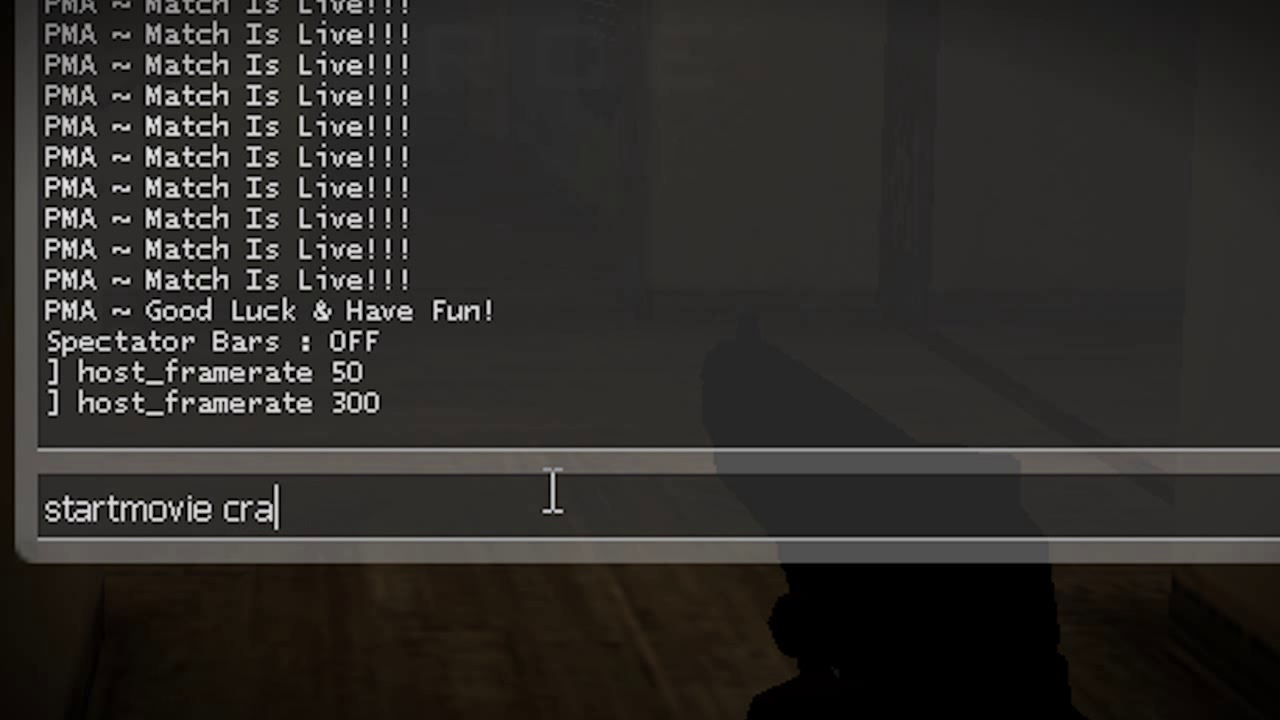
{"action": "type", "text": "sh4manuspaps"}
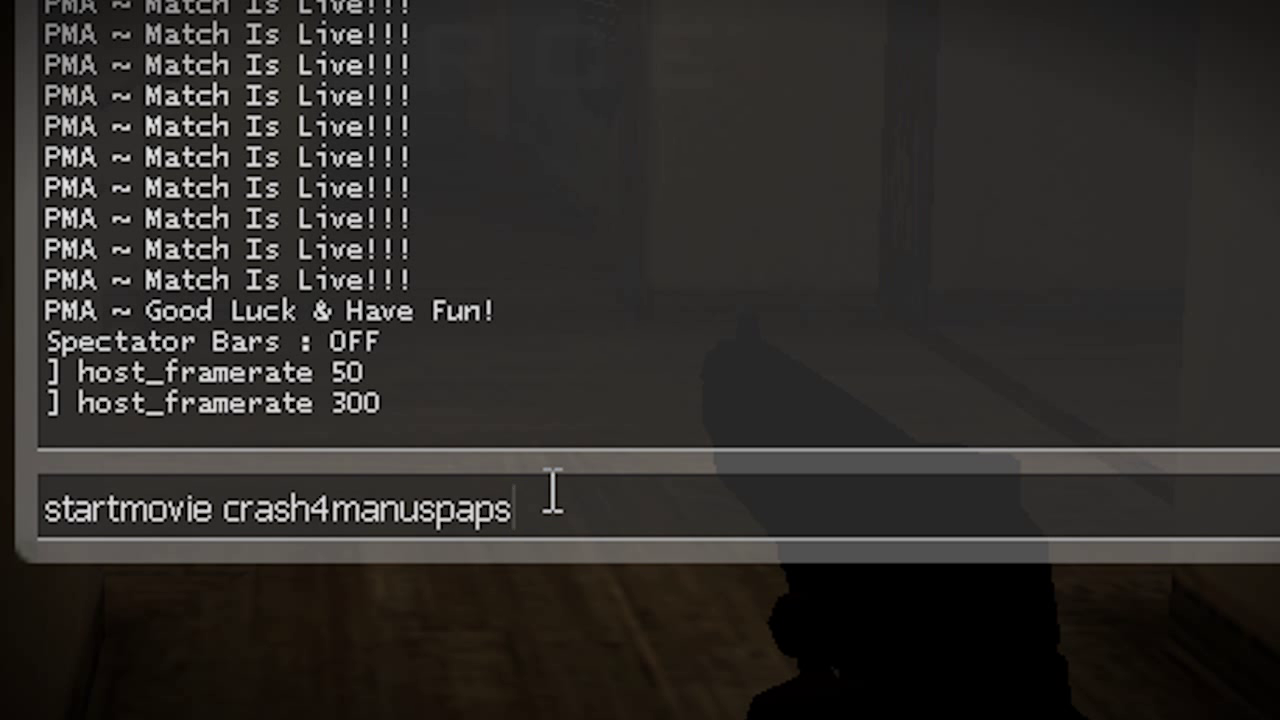
{"action": "key", "text": "Return"}
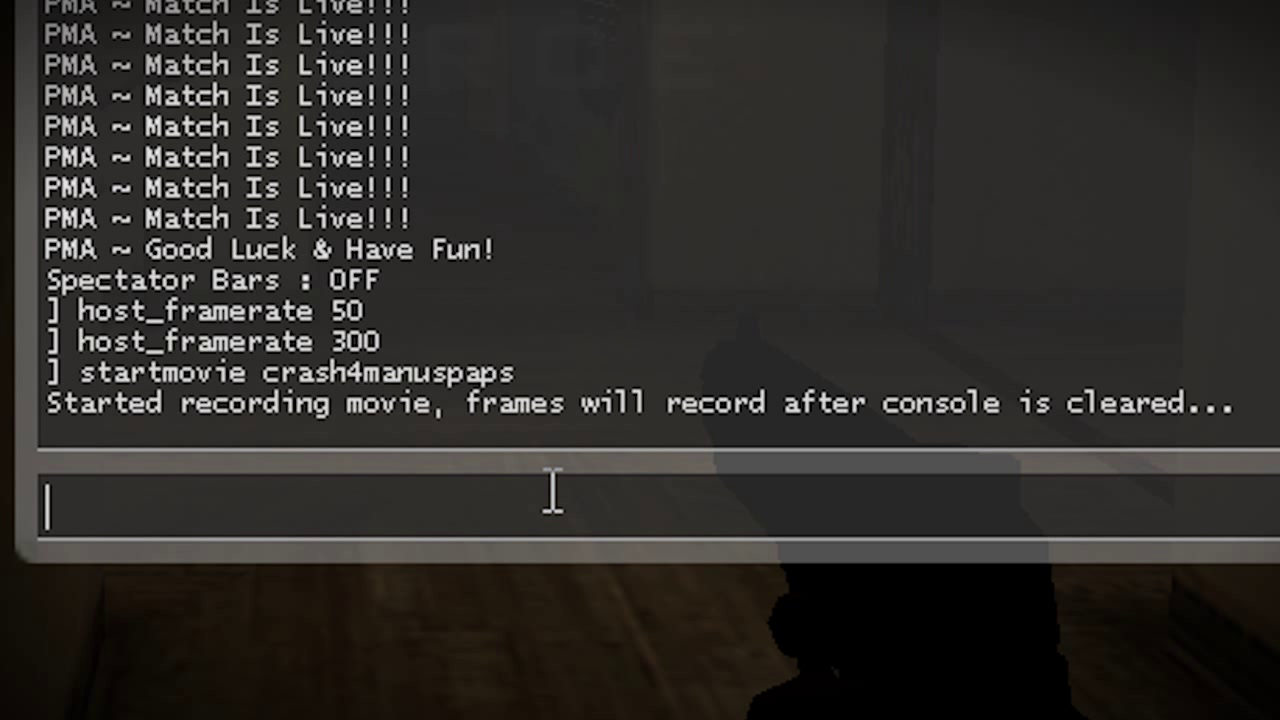
{"action": "left_click_drag", "start_coordinate": [362, 372], "coordinate": [1250, 405]}
{"action": "left_click", "coordinate": [563, 405]}
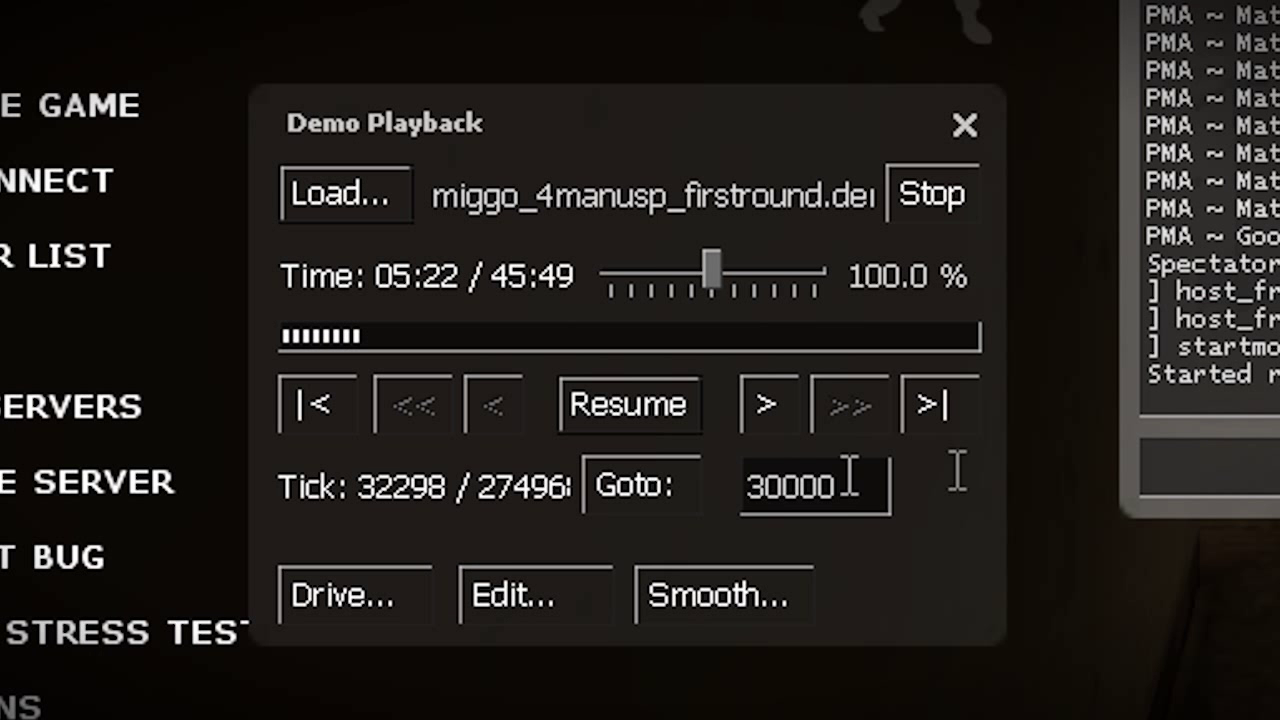
{"action": "key", "text": "Escape"}
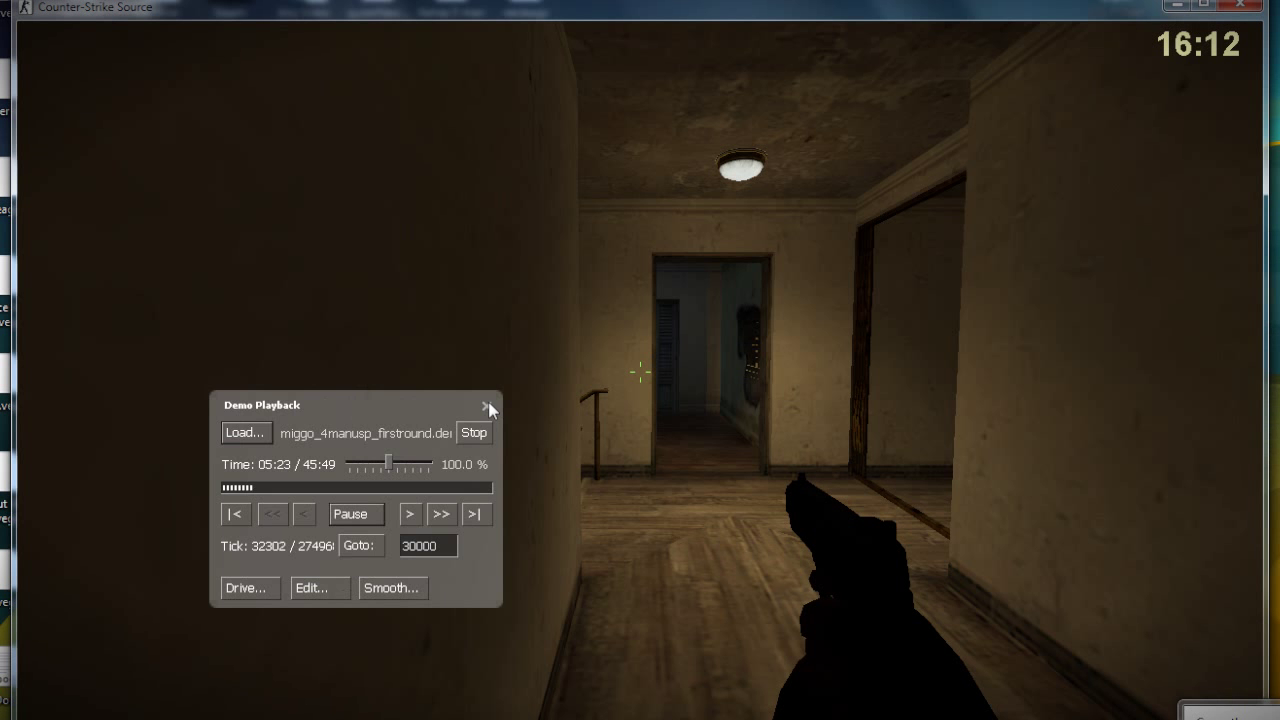
{"action": "key", "text": "shift+F2"}
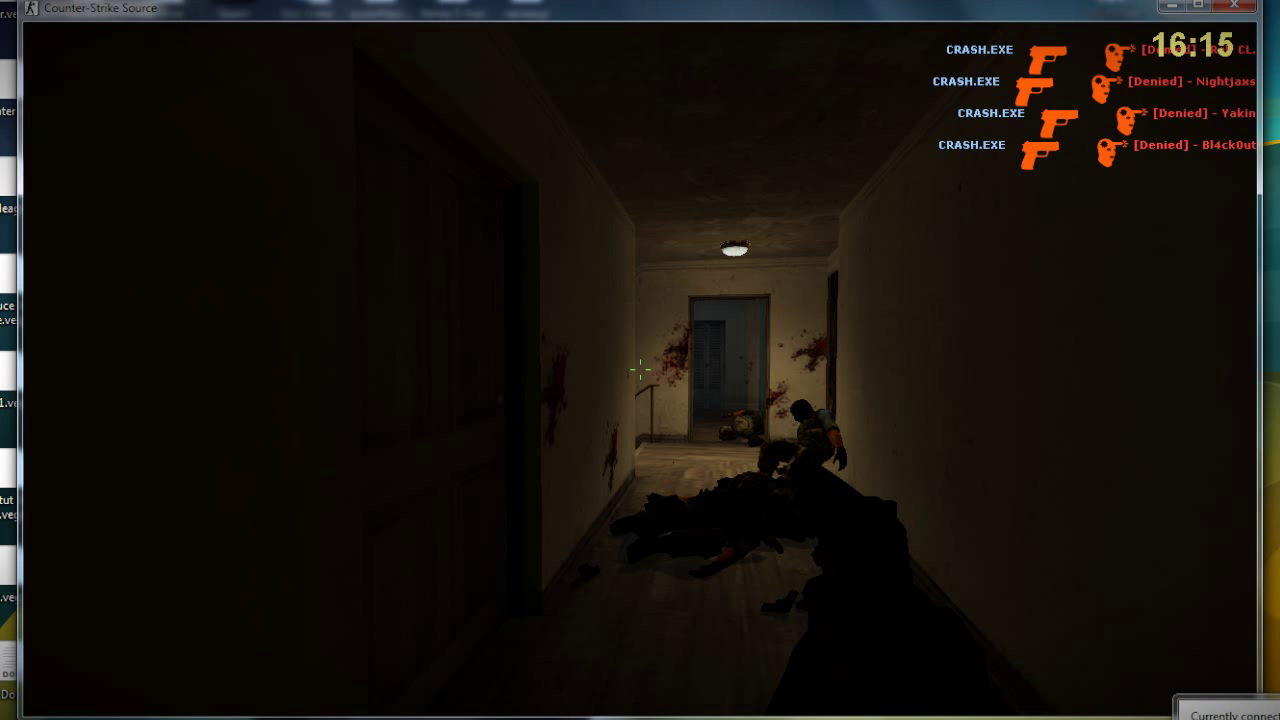
Bring up the console to review the logged USP kills after playback
{"action": "key", "text": "grave"}
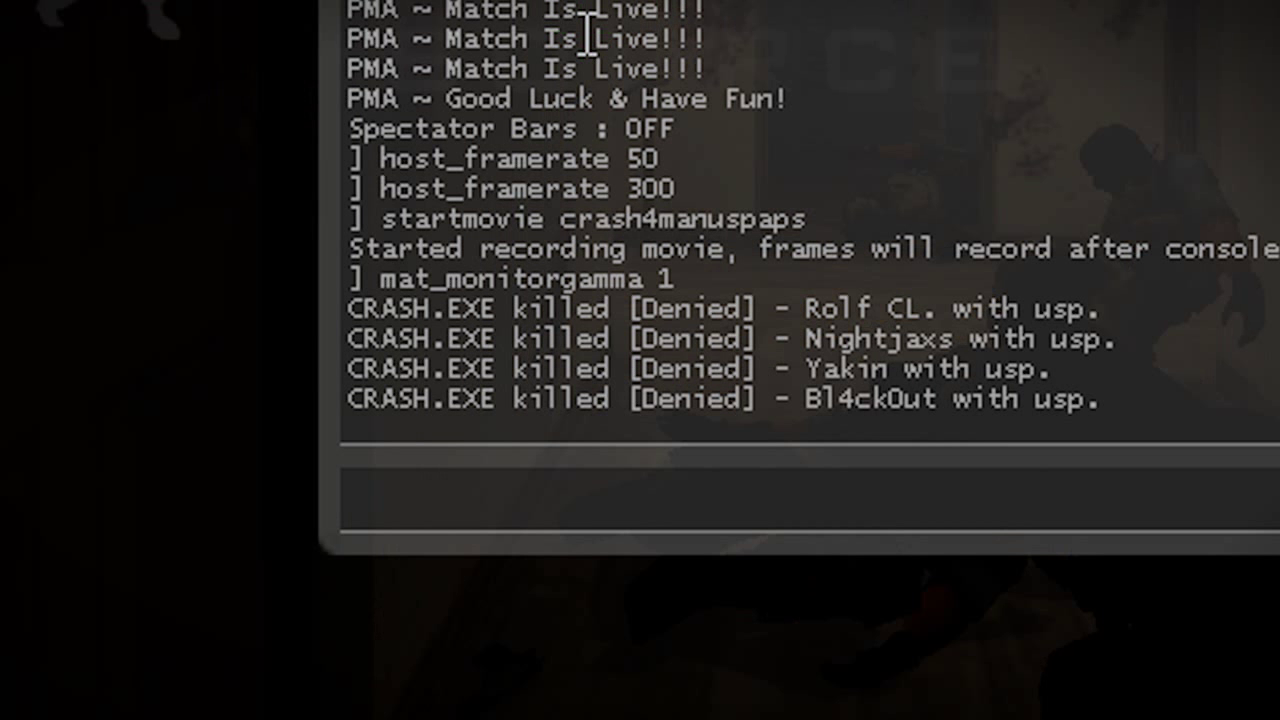
Stop recording with endmovie, quit the game, and open the CSS FOlder shortcut
{"action": "type", "text": "endmovie"}
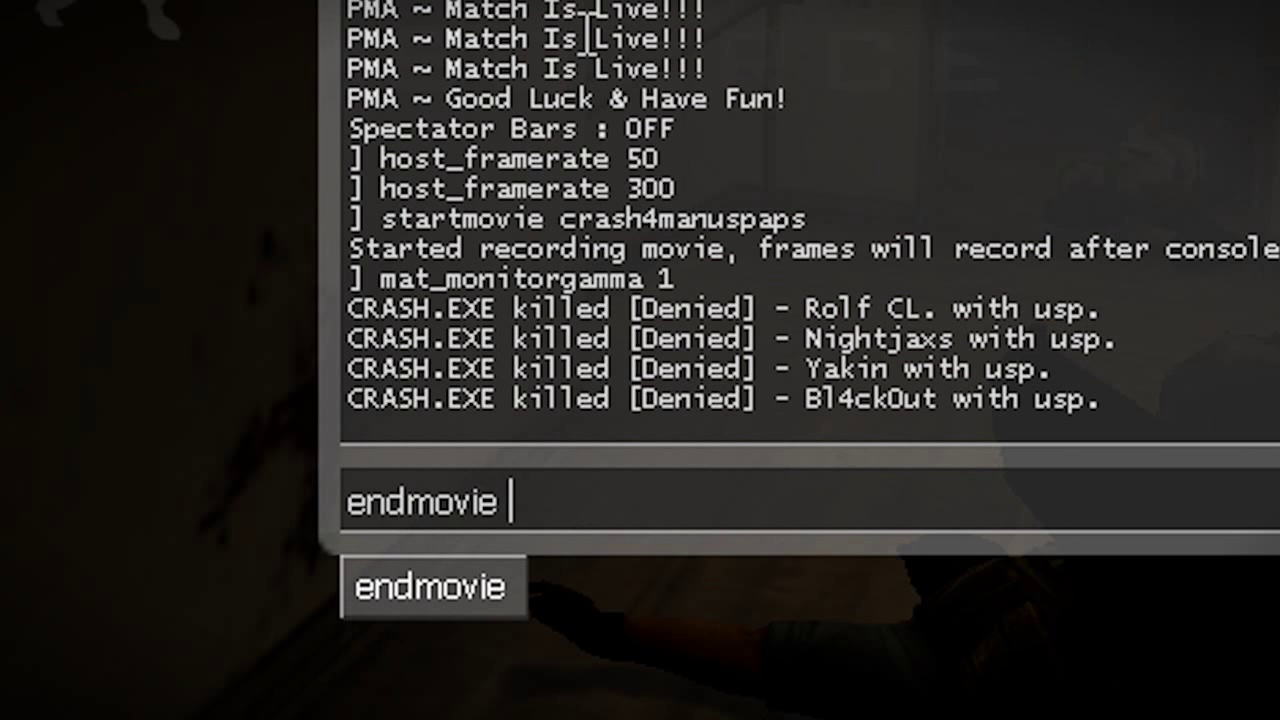
{"action": "key", "text": "Return"}
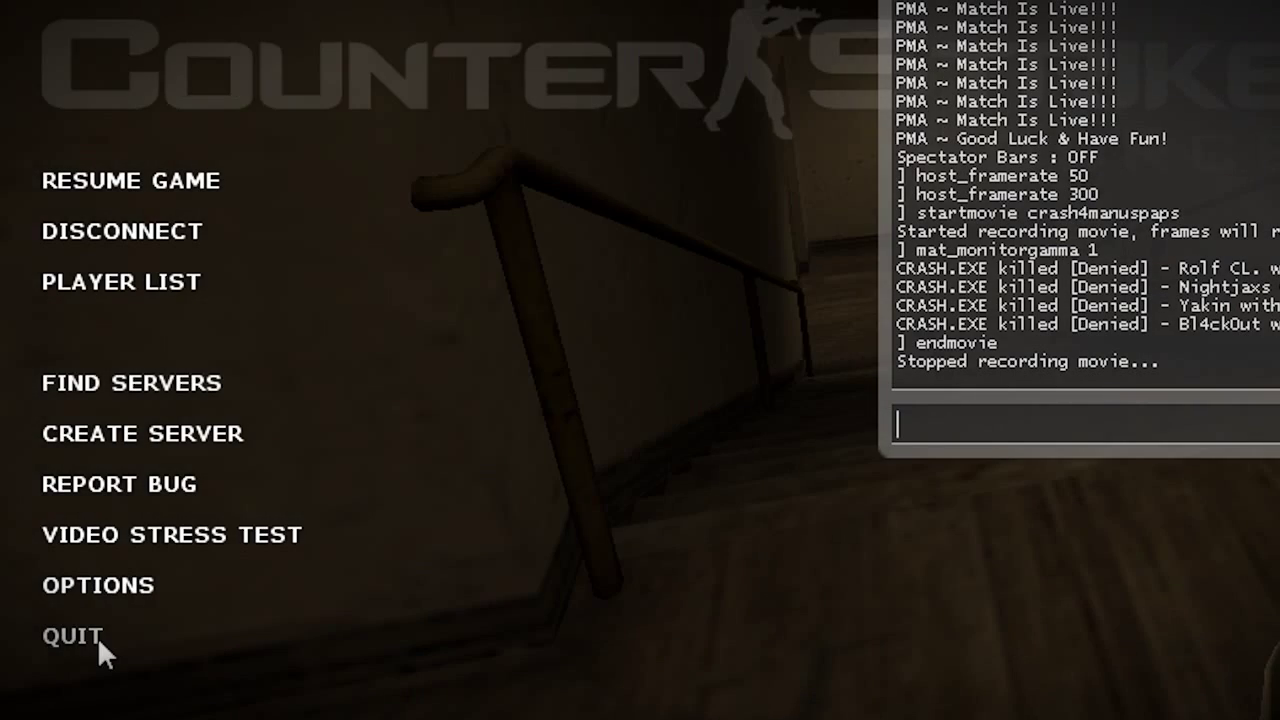
{"action": "left_click", "coordinate": [97, 636]}
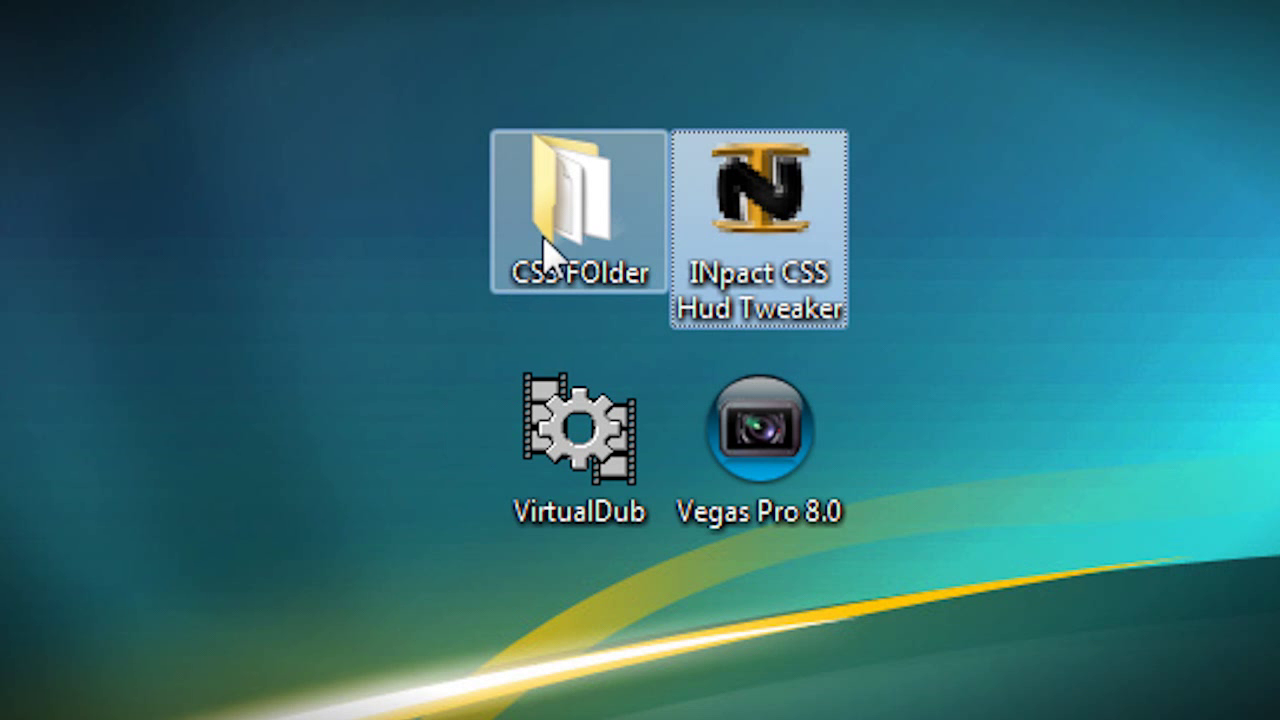
{"action": "left_click", "coordinate": [548, 244]}
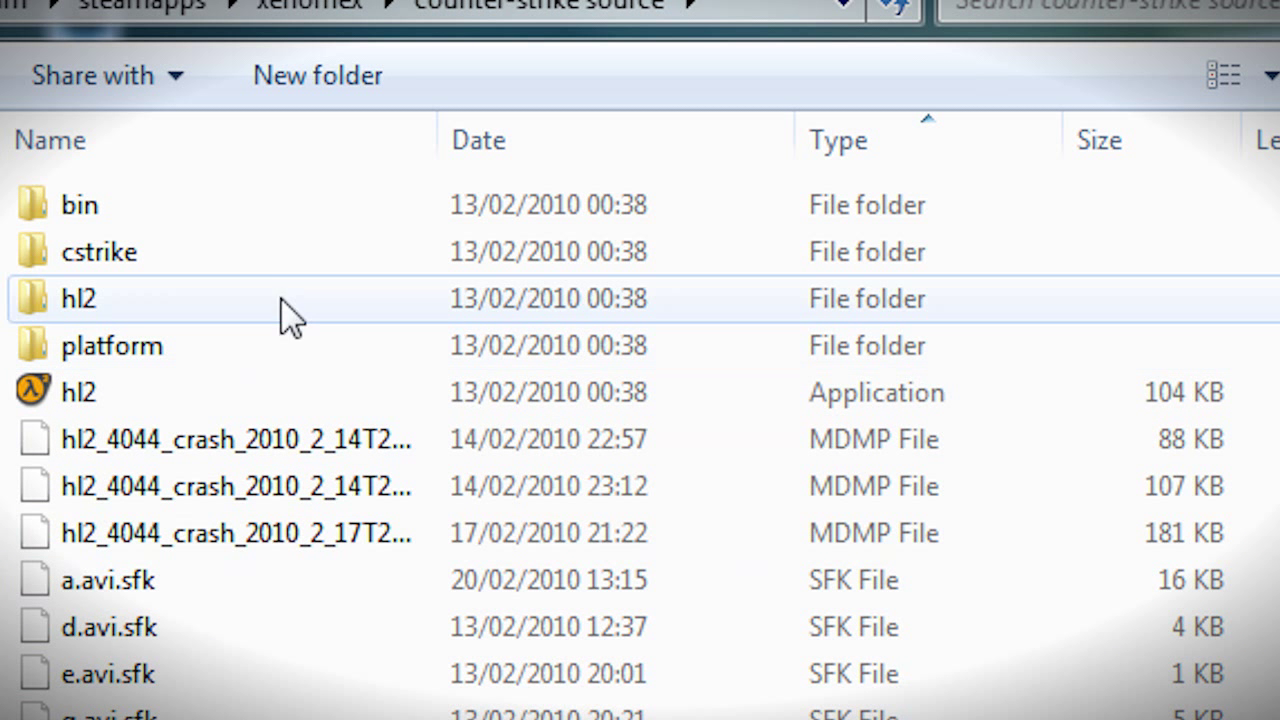
Browse cstrike down to the crash4manuspaps TGA frames, then start VirtualDub
{"action": "double_click", "coordinate": [280, 264]}
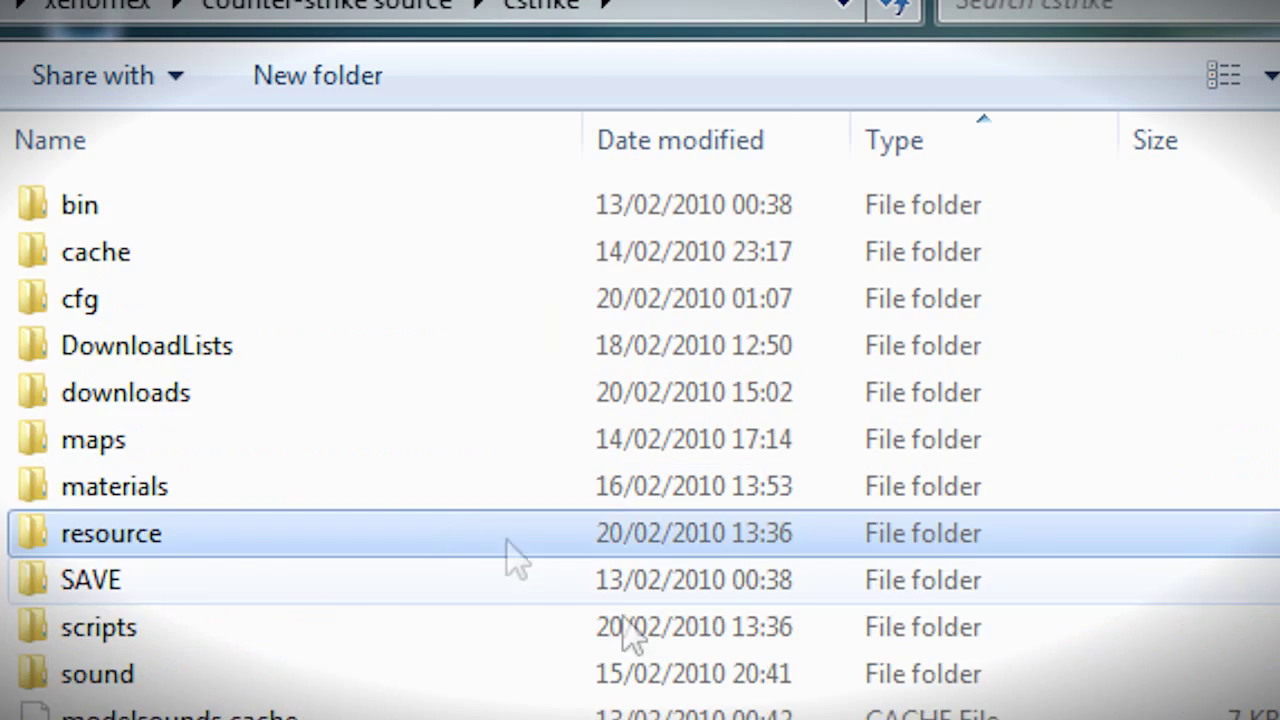
{"action": "scroll", "coordinate": [509, 557], "scroll_direction": "down", "scroll_amount": 15}
{"action": "scroll", "coordinate": [809, 620], "scroll_direction": "down", "scroll_amount": 6}
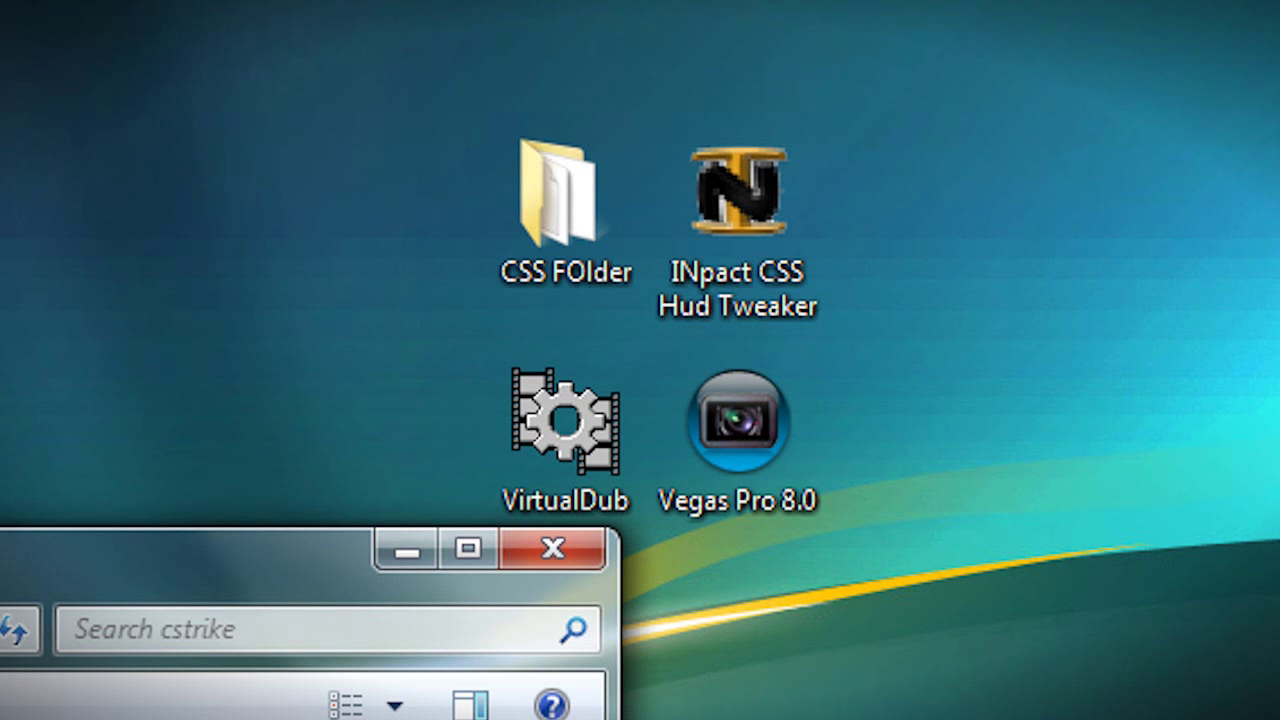
{"action": "left_click", "coordinate": [565, 480]}
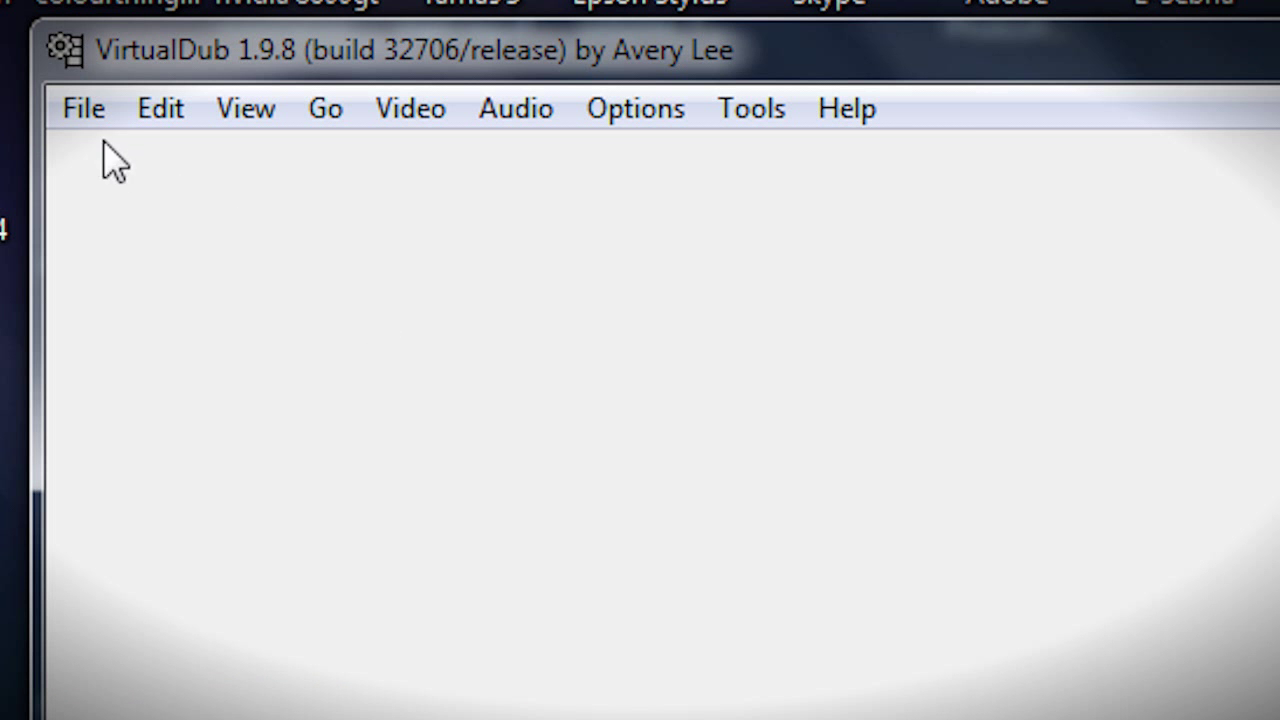
{"action": "left_click", "coordinate": [83, 108]}
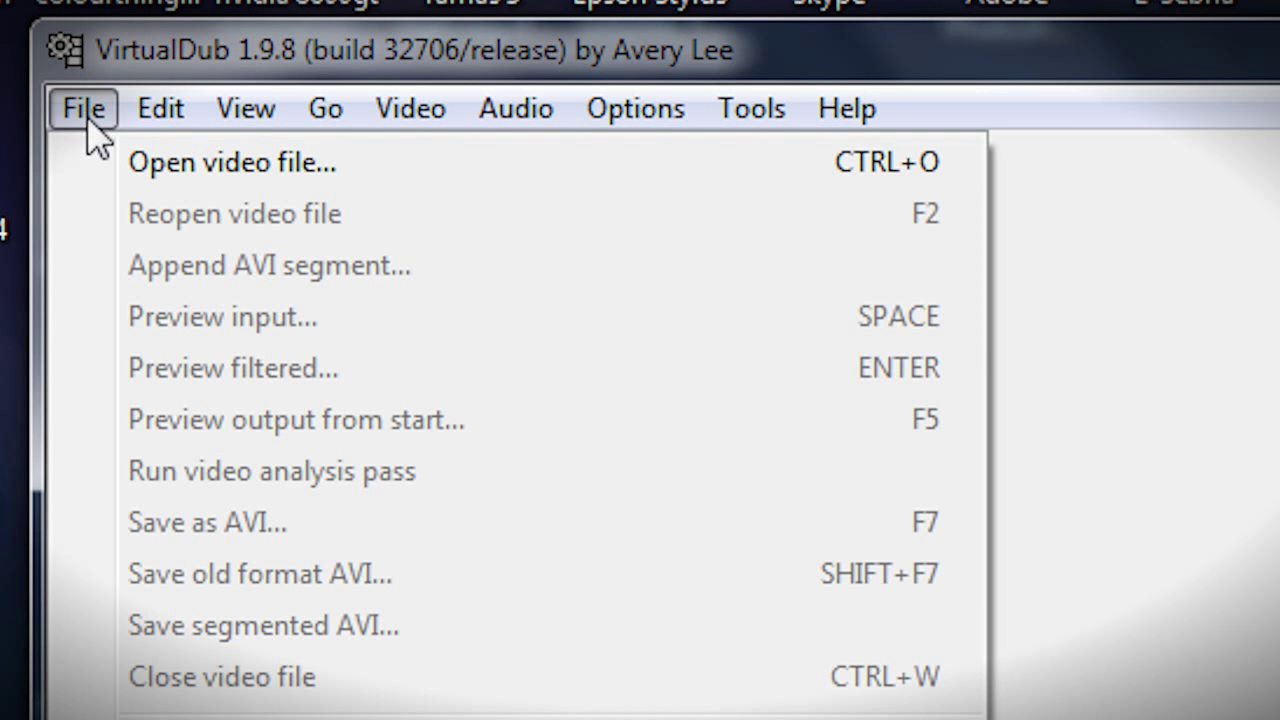
Open crash4manuspaps0000.tga as an image sequence of about 2086 TGA frames
{"action": "left_click", "coordinate": [394, 170]}
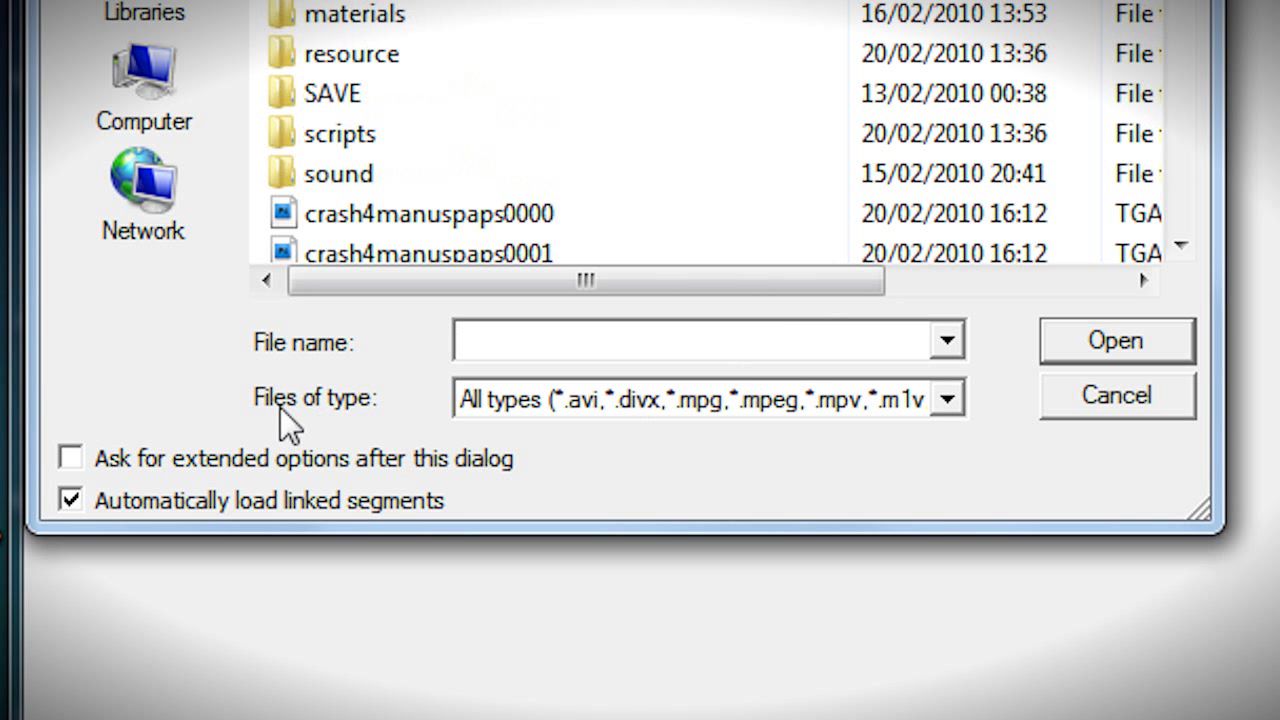
{"action": "left_click", "coordinate": [700, 405]}
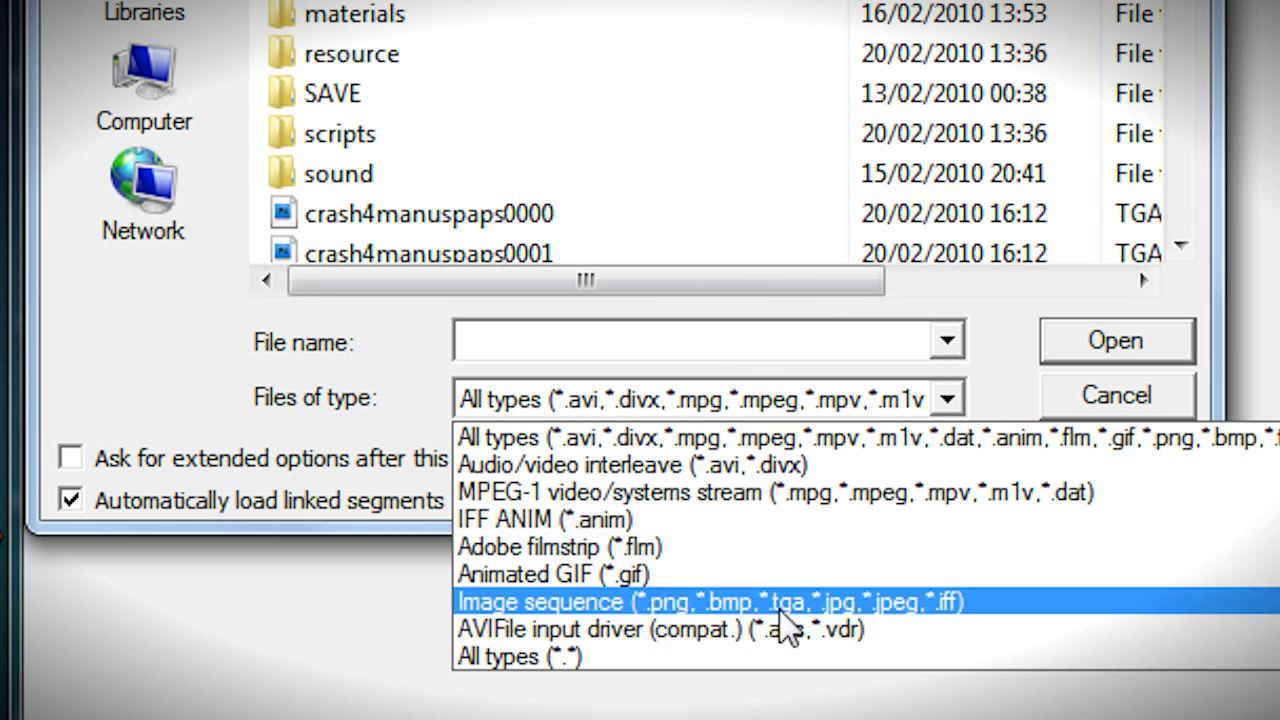
{"action": "left_click", "coordinate": [781, 603]}
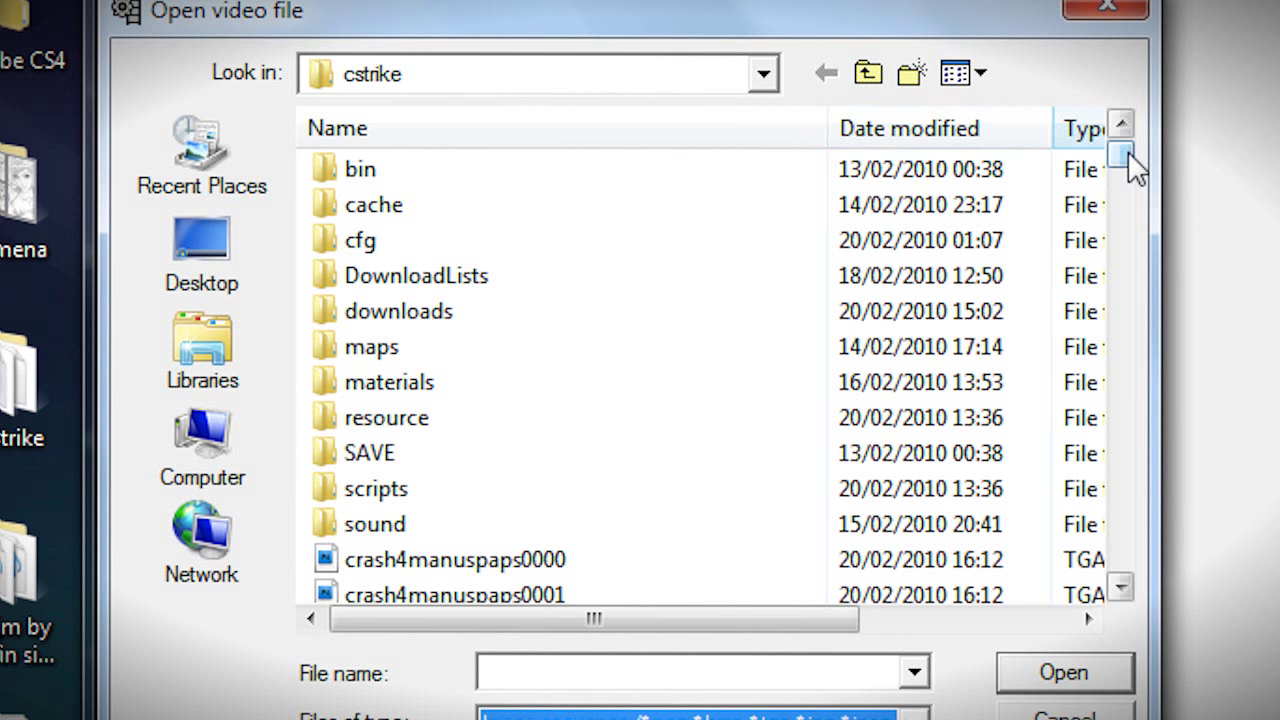
{"action": "mouse_move", "coordinate": [1128, 163]}
{"action": "left_mouse_down"}
{"action": "mouse_move", "coordinate": [1135, 178]}
{"action": "mouse_move", "coordinate": [1128, 163]}
{"action": "left_mouse_up"}
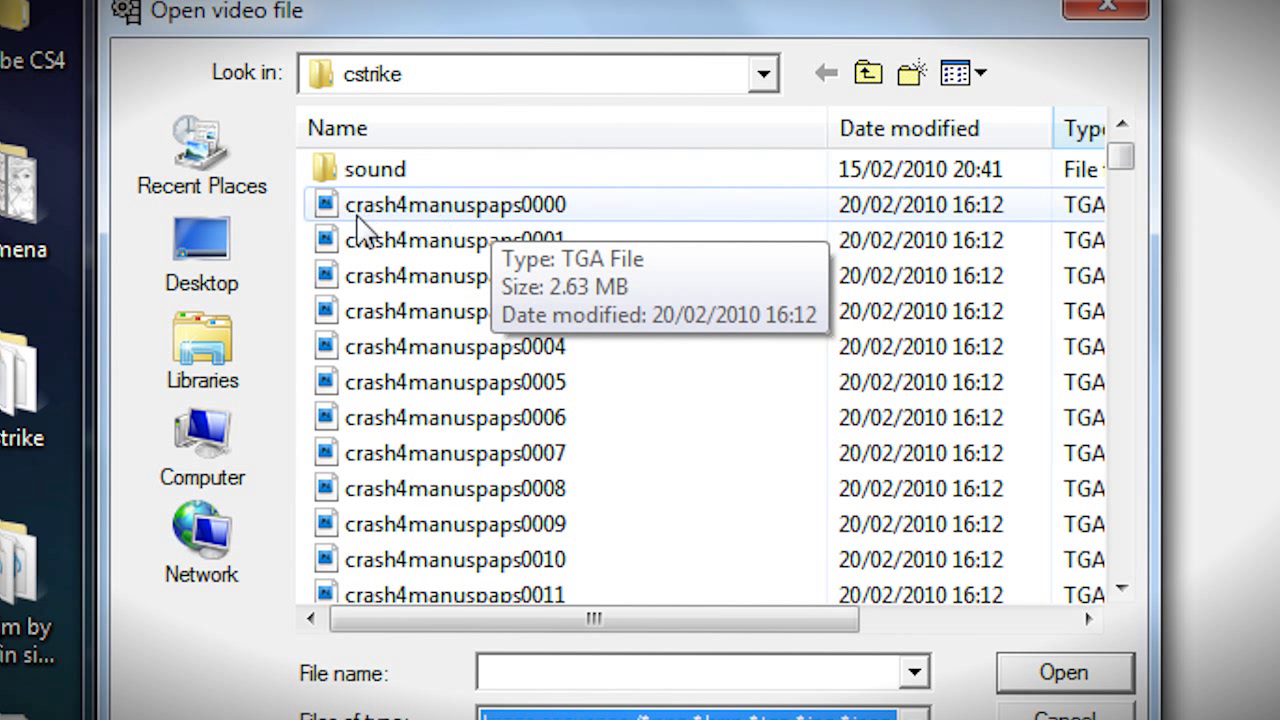
{"action": "left_click", "coordinate": [567, 208]}
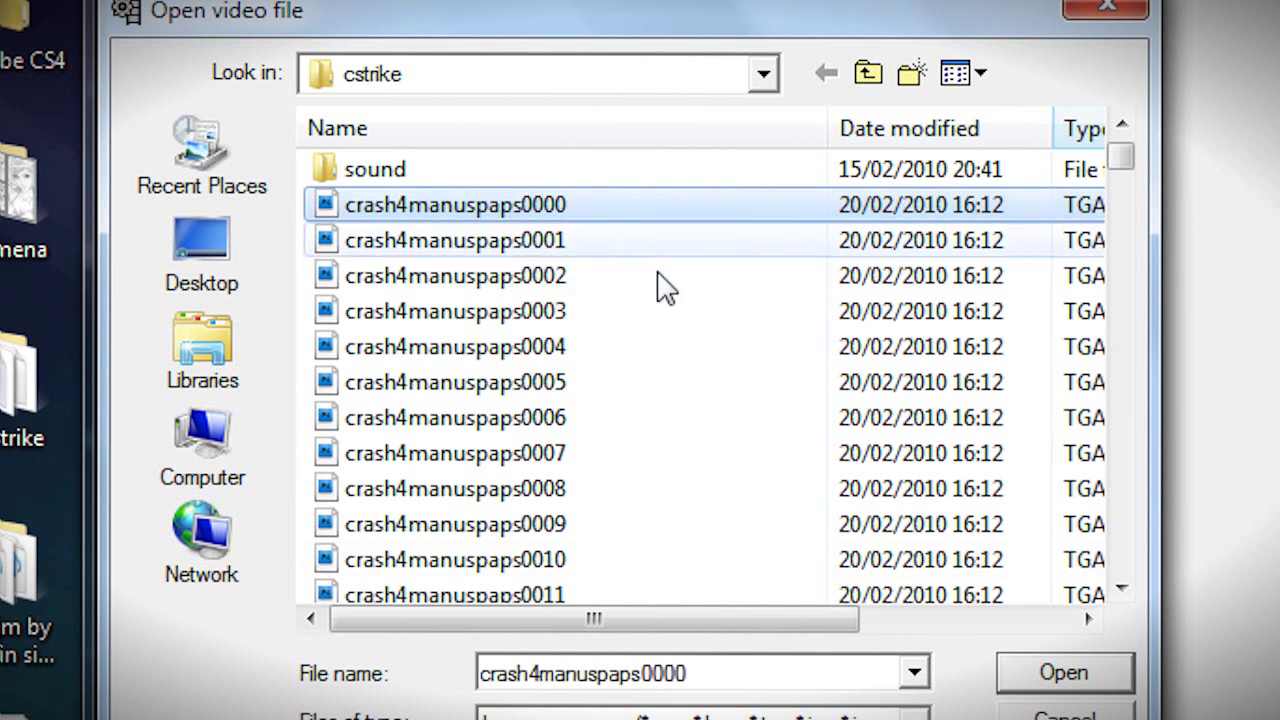
{"action": "left_click", "coordinate": [1093, 676]}
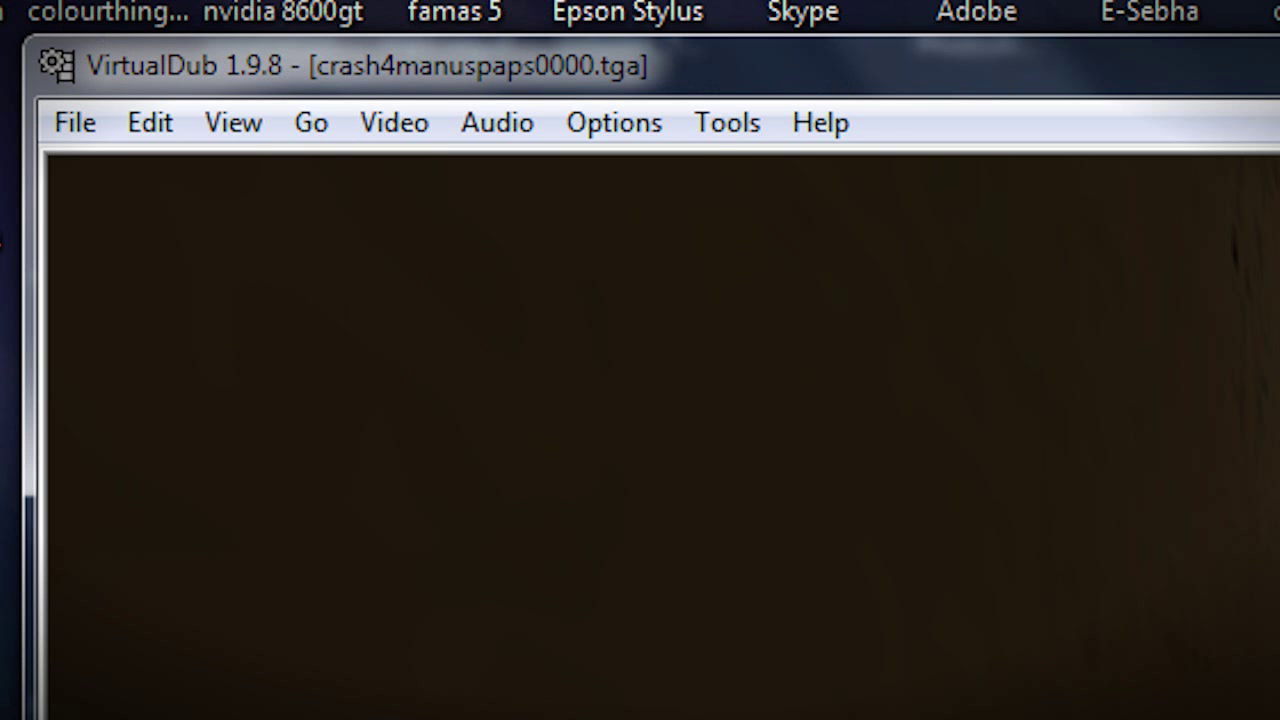
Keep the video colour depth at 24-bit RGB
{"action": "left_click", "coordinate": [432, 140]}
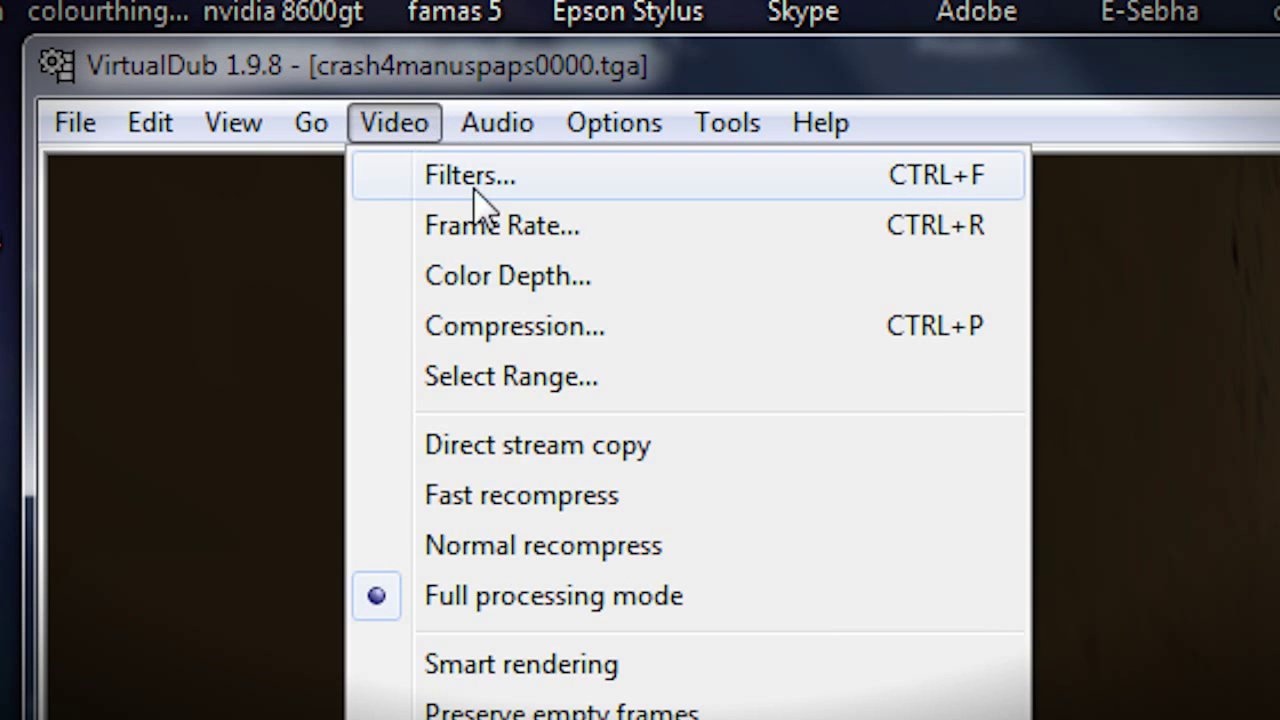
{"action": "left_click", "coordinate": [530, 280]}
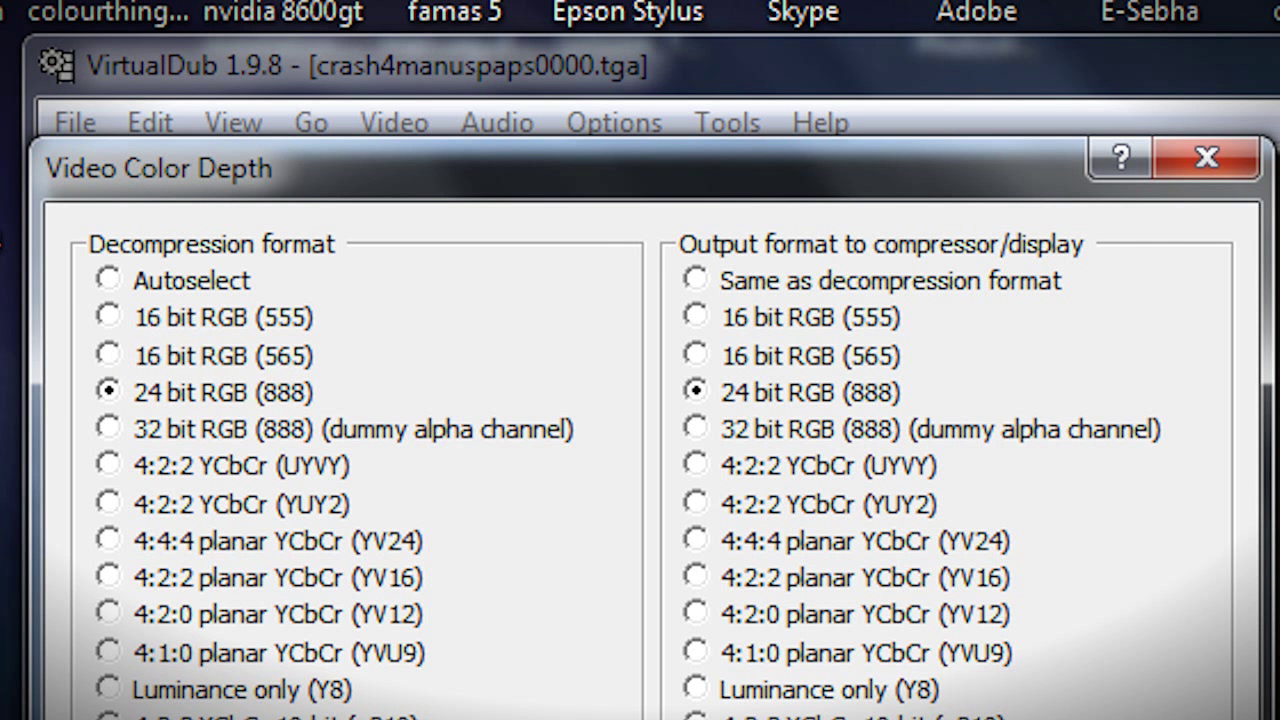
{"action": "key", "text": "Return"}
Attach crash4manuspaps.wav as the clip's audio from another file
{"action": "left_click", "coordinate": [499, 123]}
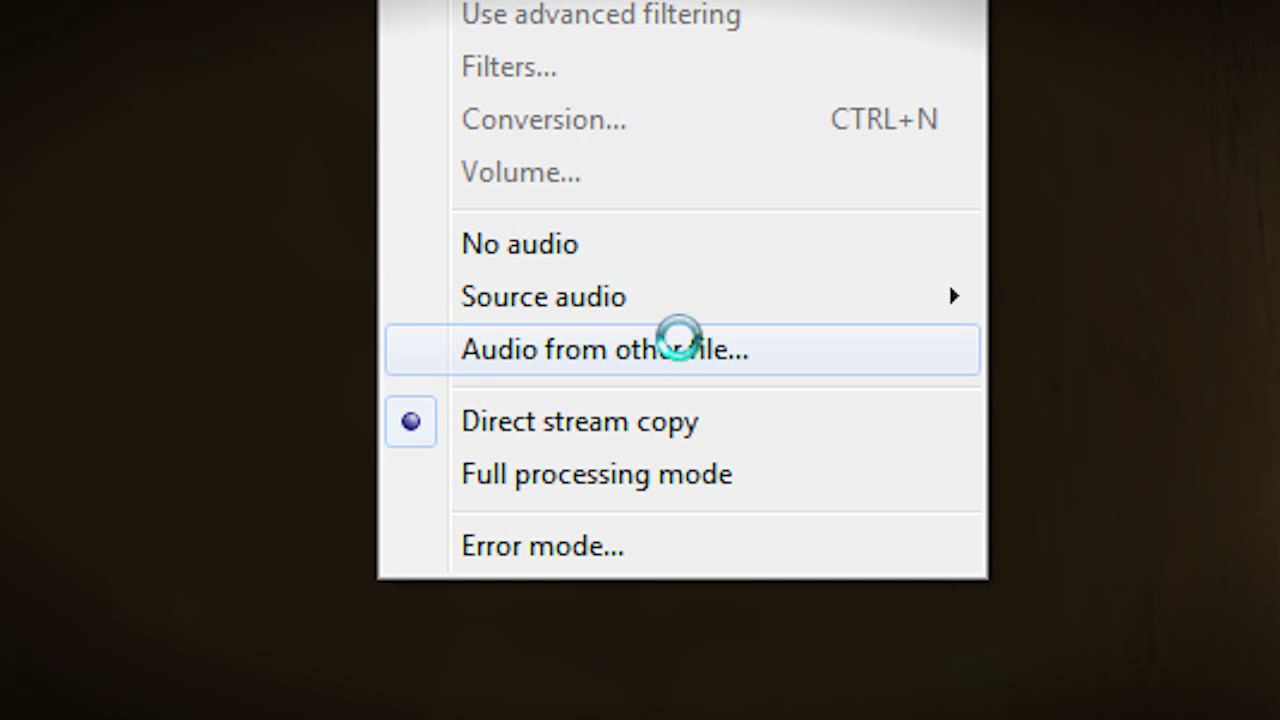
{"action": "left_click", "coordinate": [680, 343]}
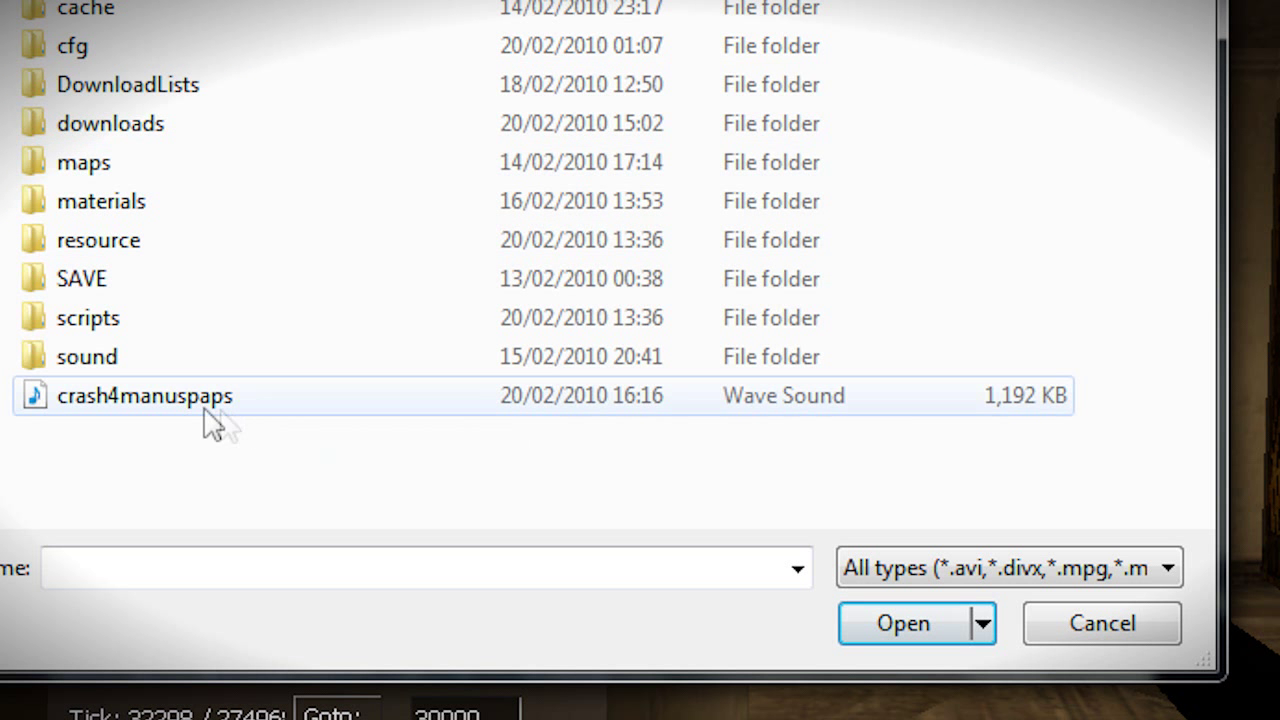
{"action": "left_click", "coordinate": [205, 408]}
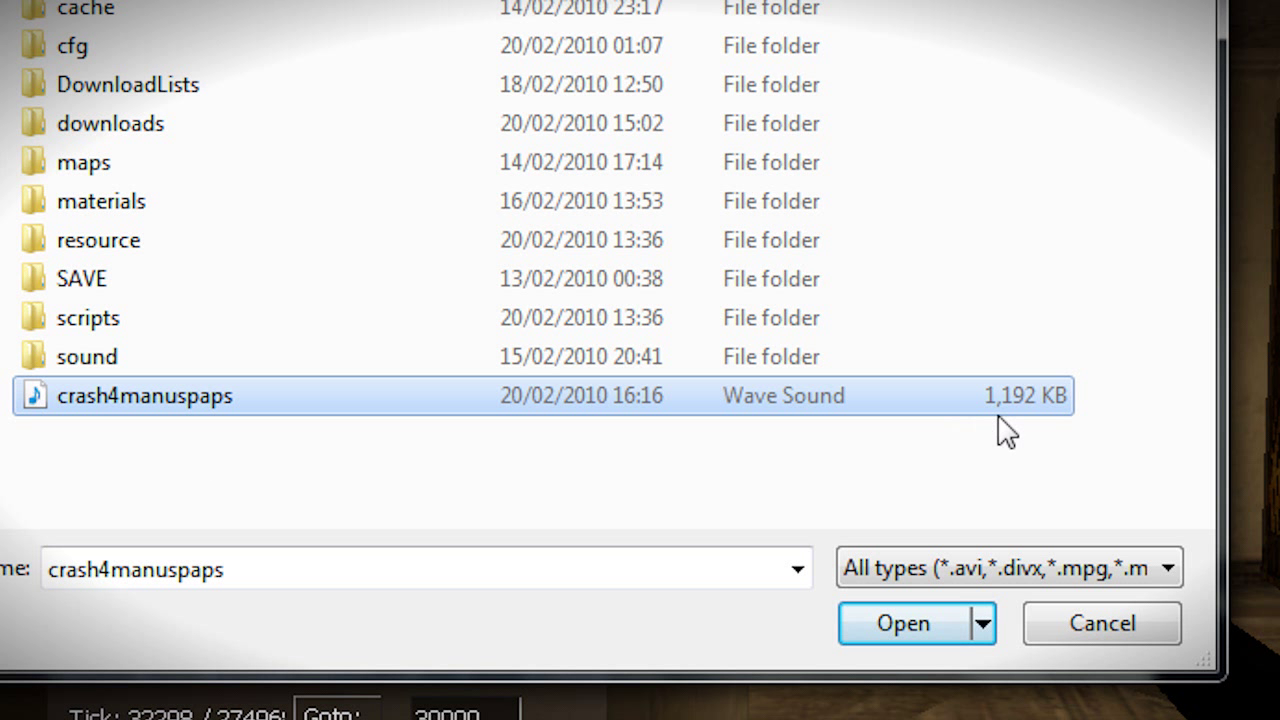
{"action": "left_click", "coordinate": [925, 623]}
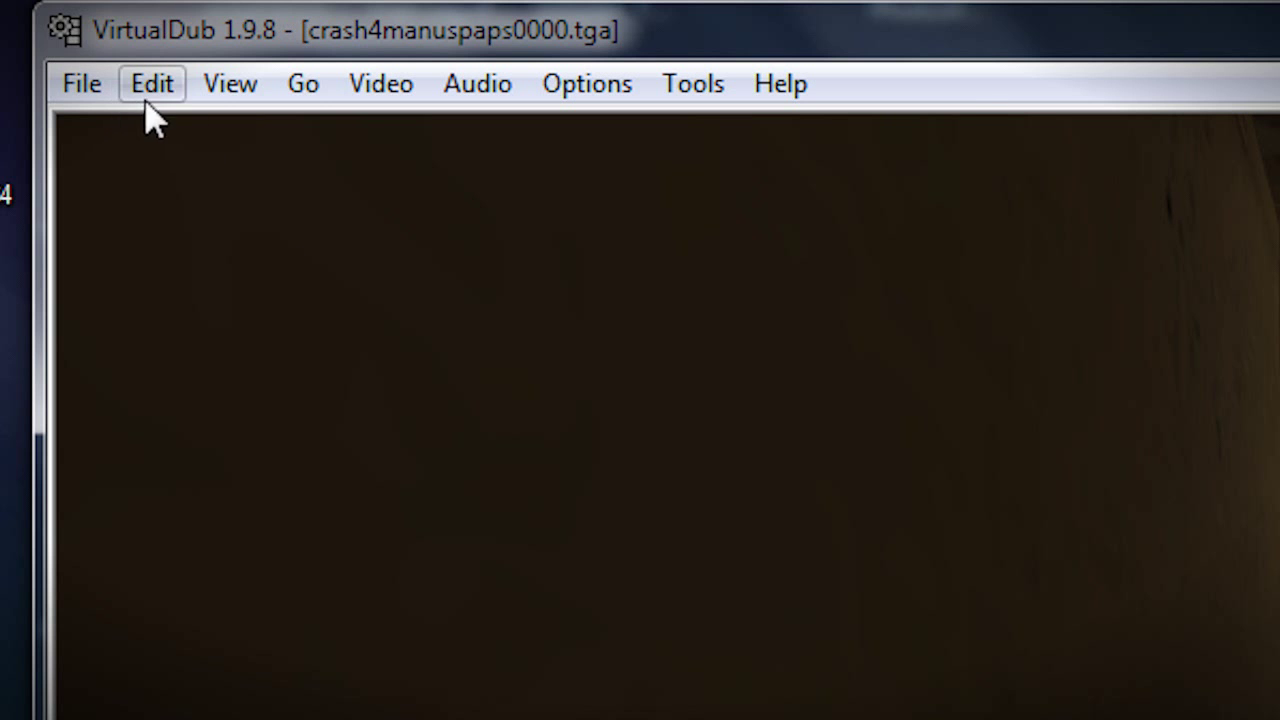
Change the source frame rate from 10 fps to 60 fps
{"action": "left_click", "coordinate": [365, 88]}
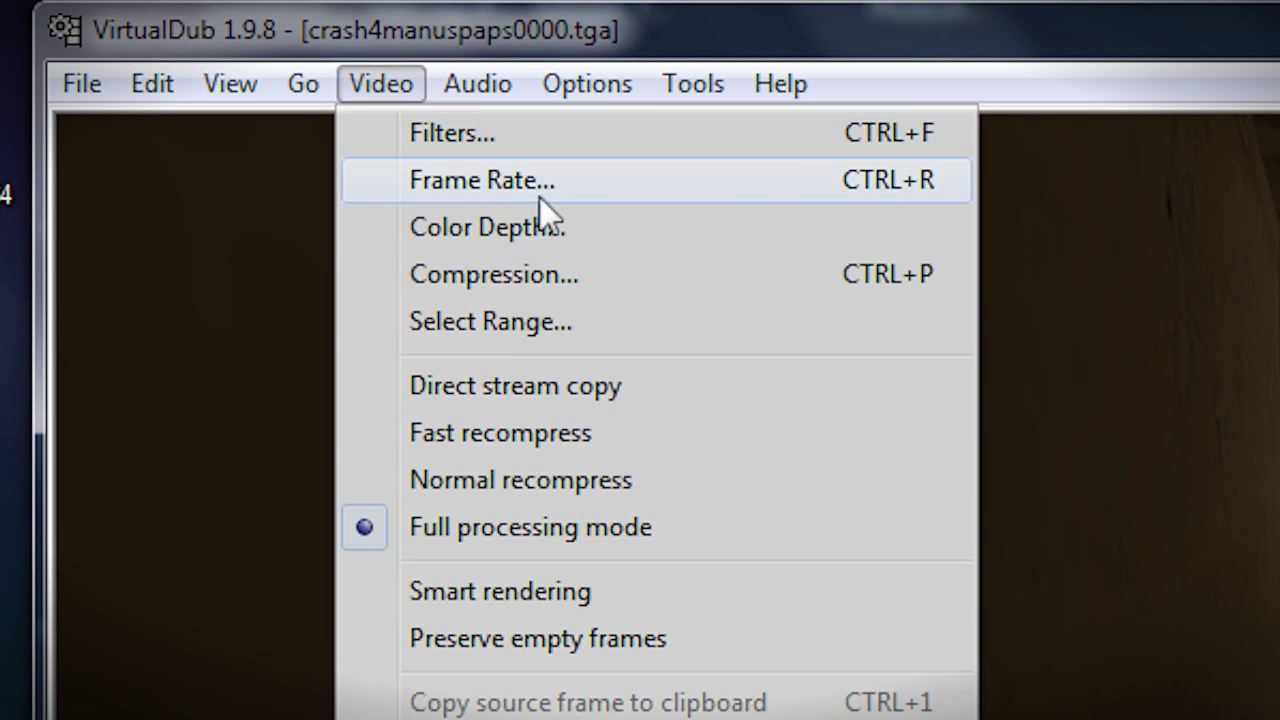
{"action": "left_click", "coordinate": [537, 192]}
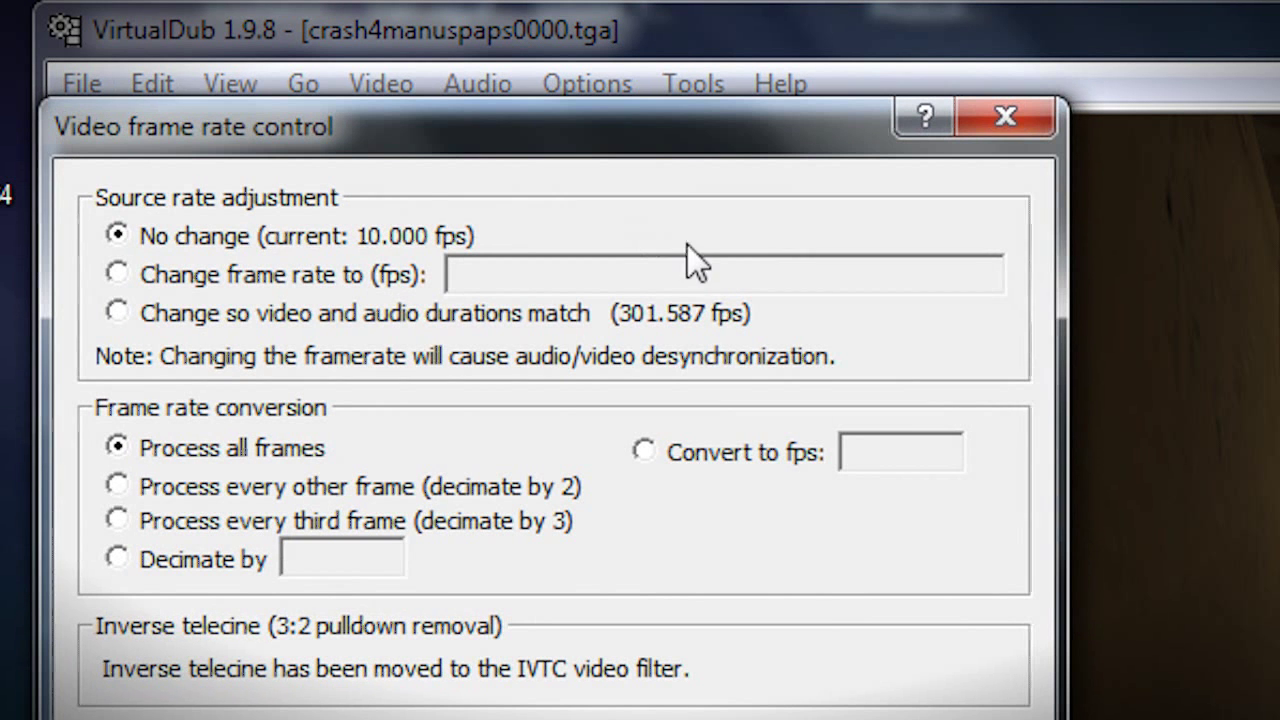
{"action": "left_click", "coordinate": [114, 276]}
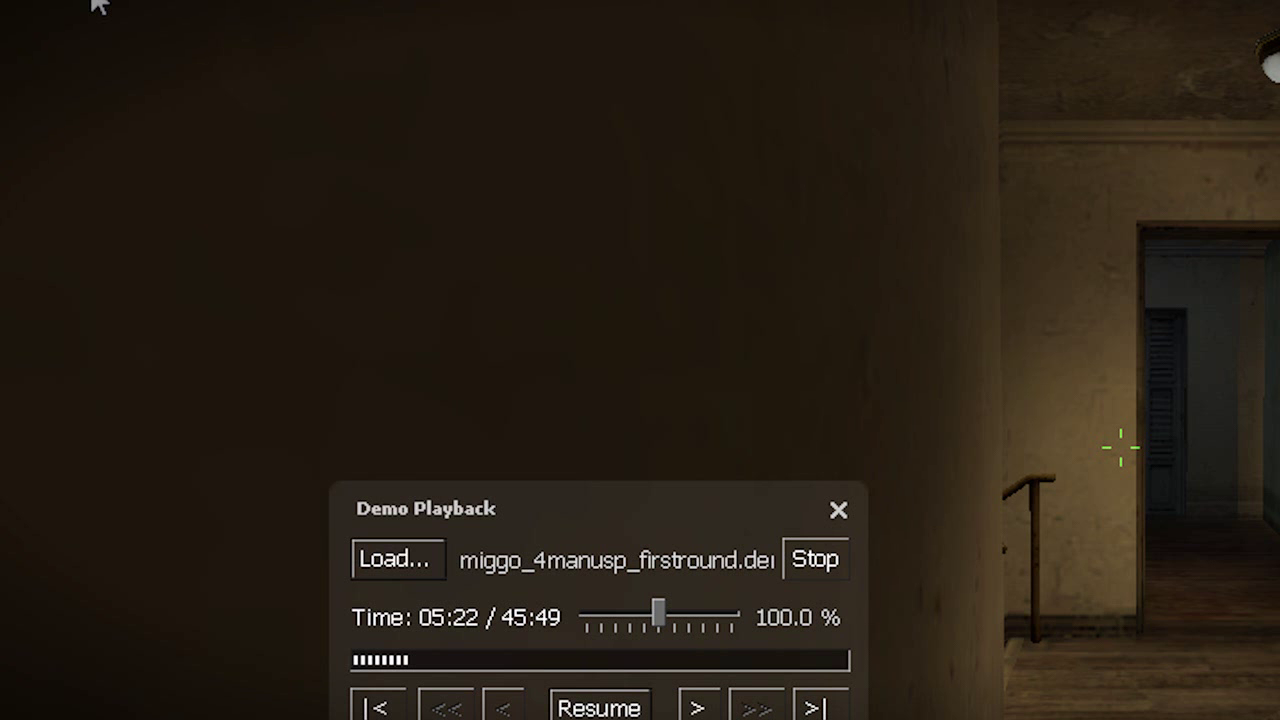
{"action": "key", "text": "alt+f"}
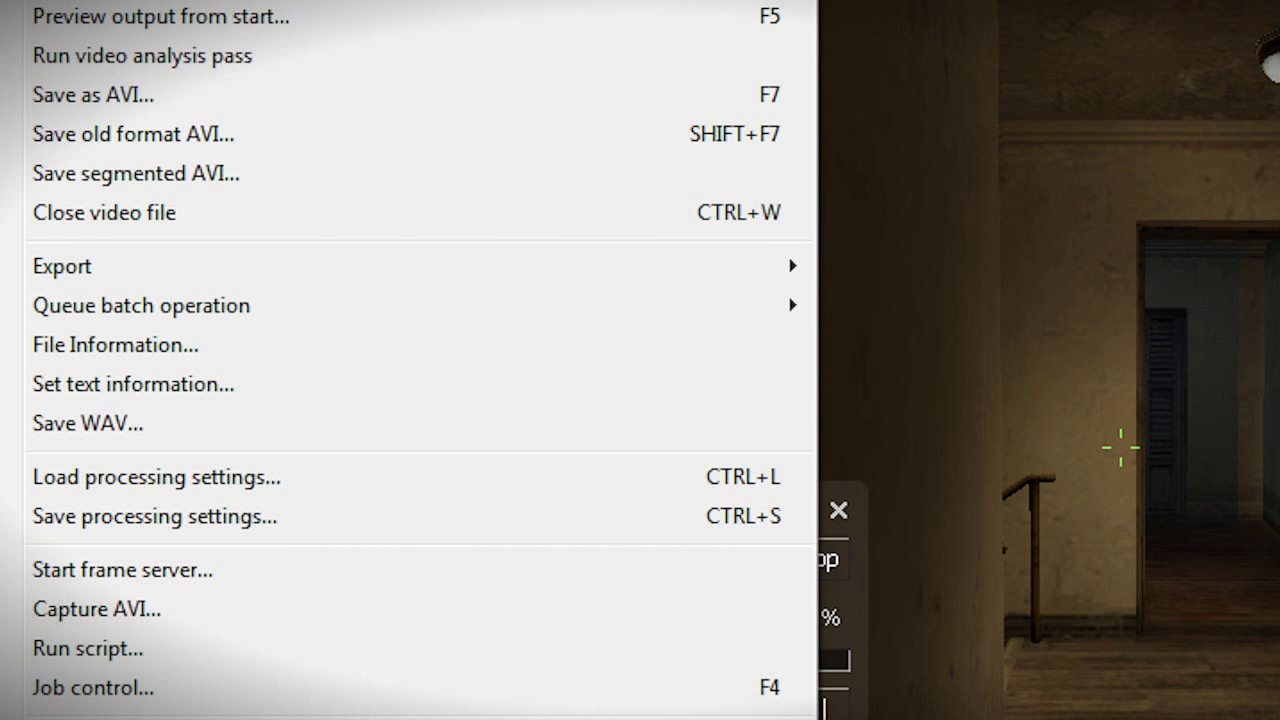
Save the clip as an AVI, rendering at Highest processing thread priority
{"action": "left_click", "coordinate": [220, 113]}
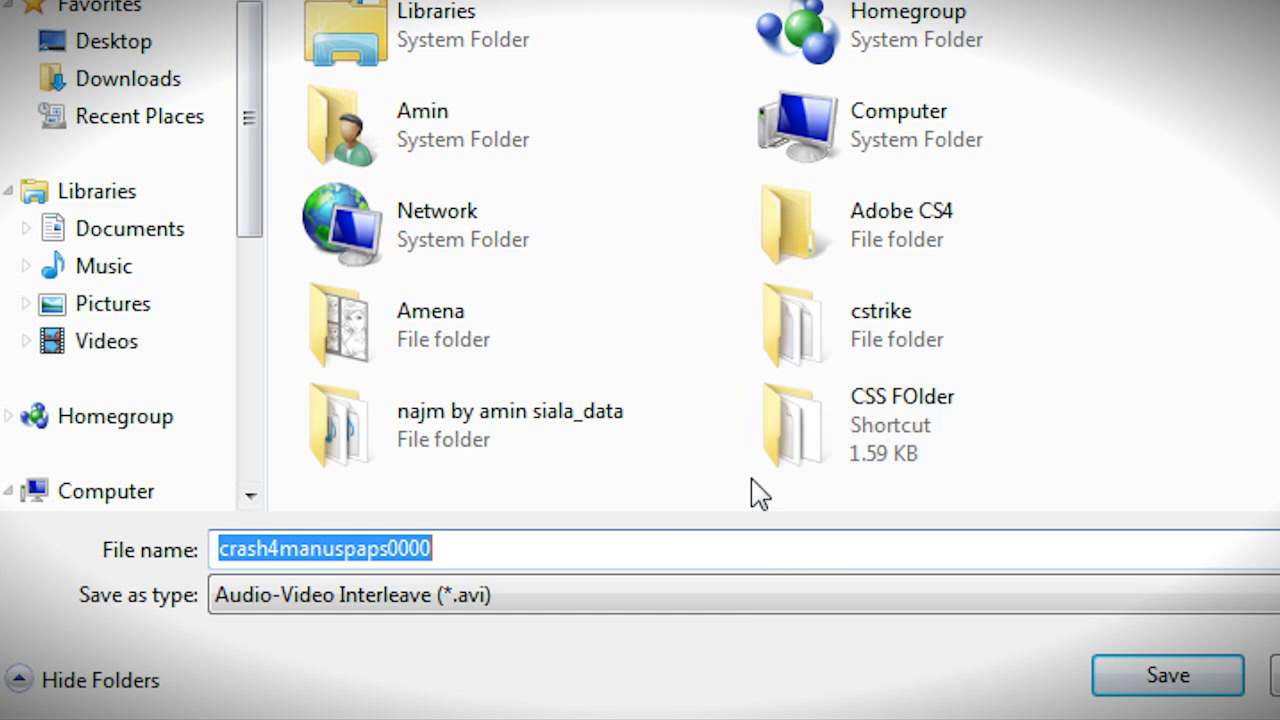
{"action": "left_click", "coordinate": [1160, 674]}
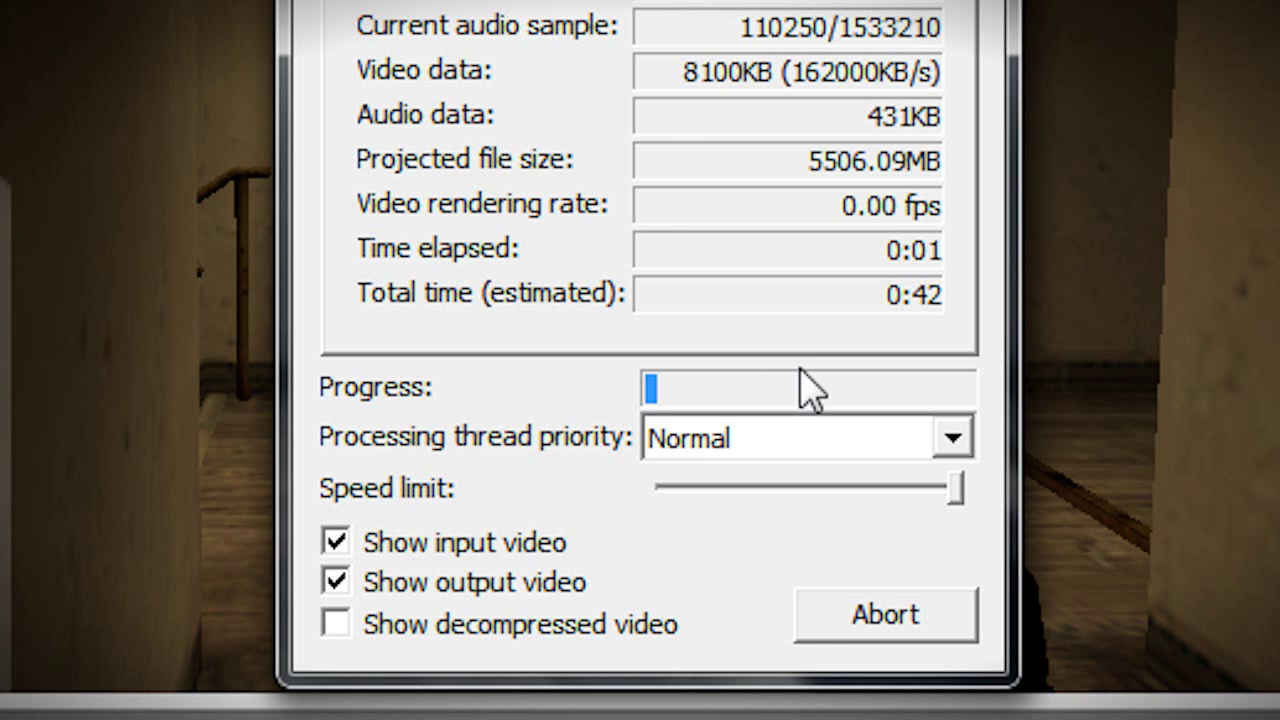
{"action": "left_click", "coordinate": [843, 436]}
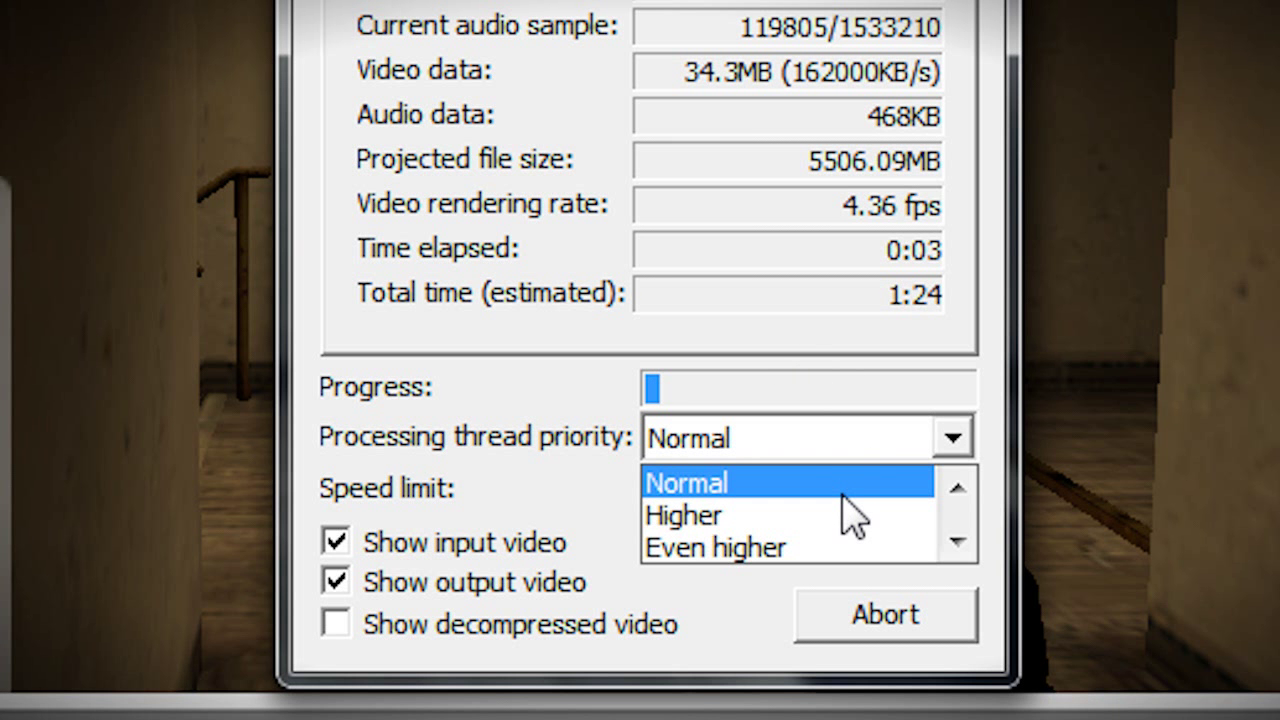
{"action": "scroll", "coordinate": [820, 520], "scroll_direction": "down", "scroll_amount": 1}
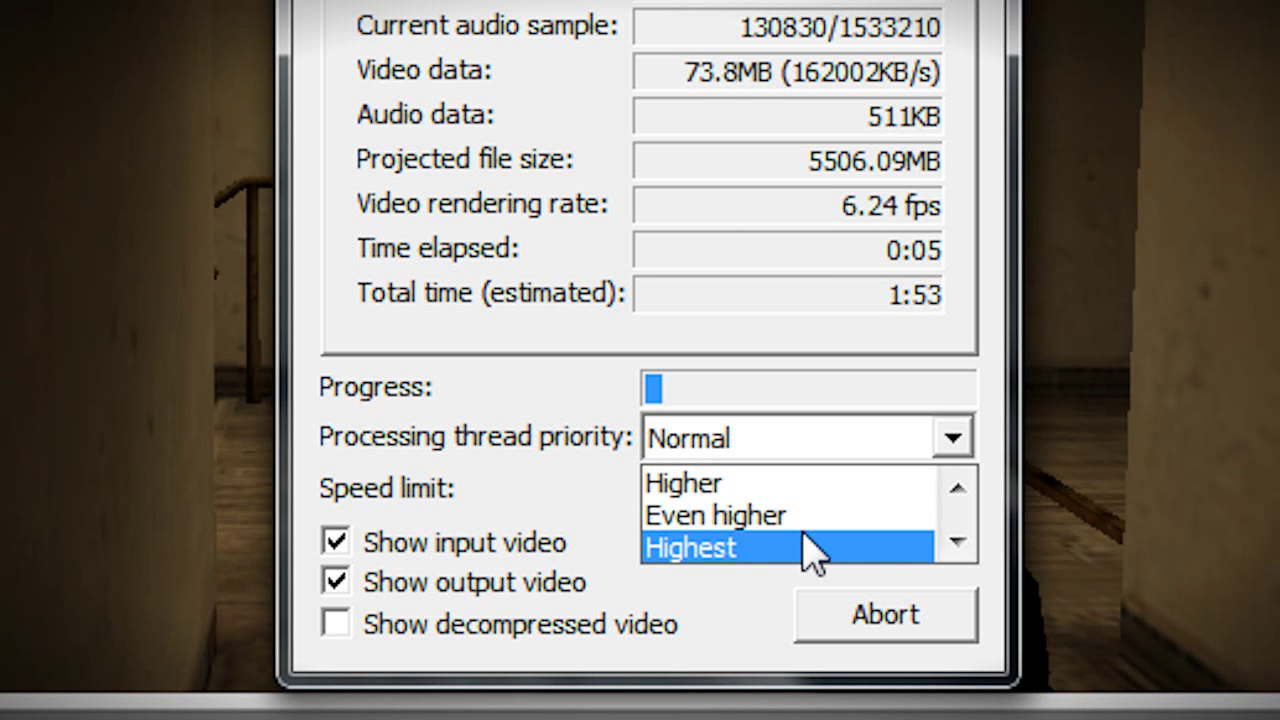
{"action": "left_click", "coordinate": [812, 548]}
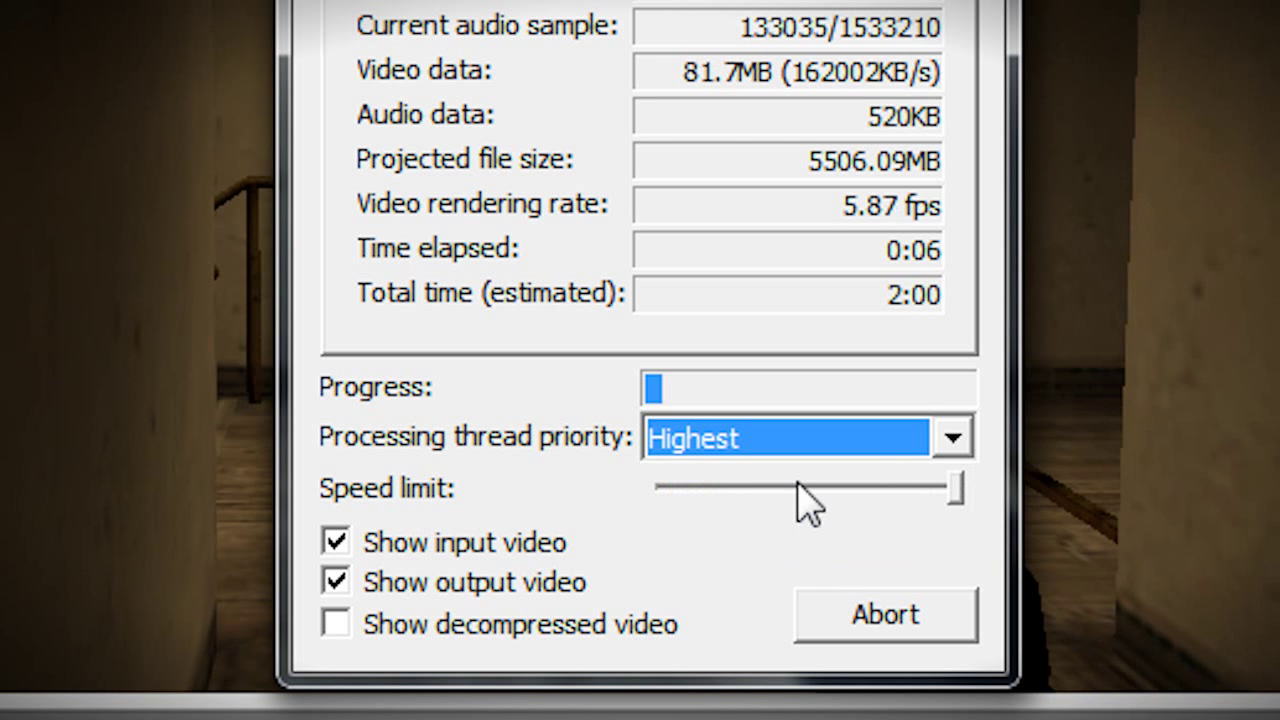
Turn off the input and output video previews, then bring up Task Manager
{"action": "left_click", "coordinate": [336, 545]}
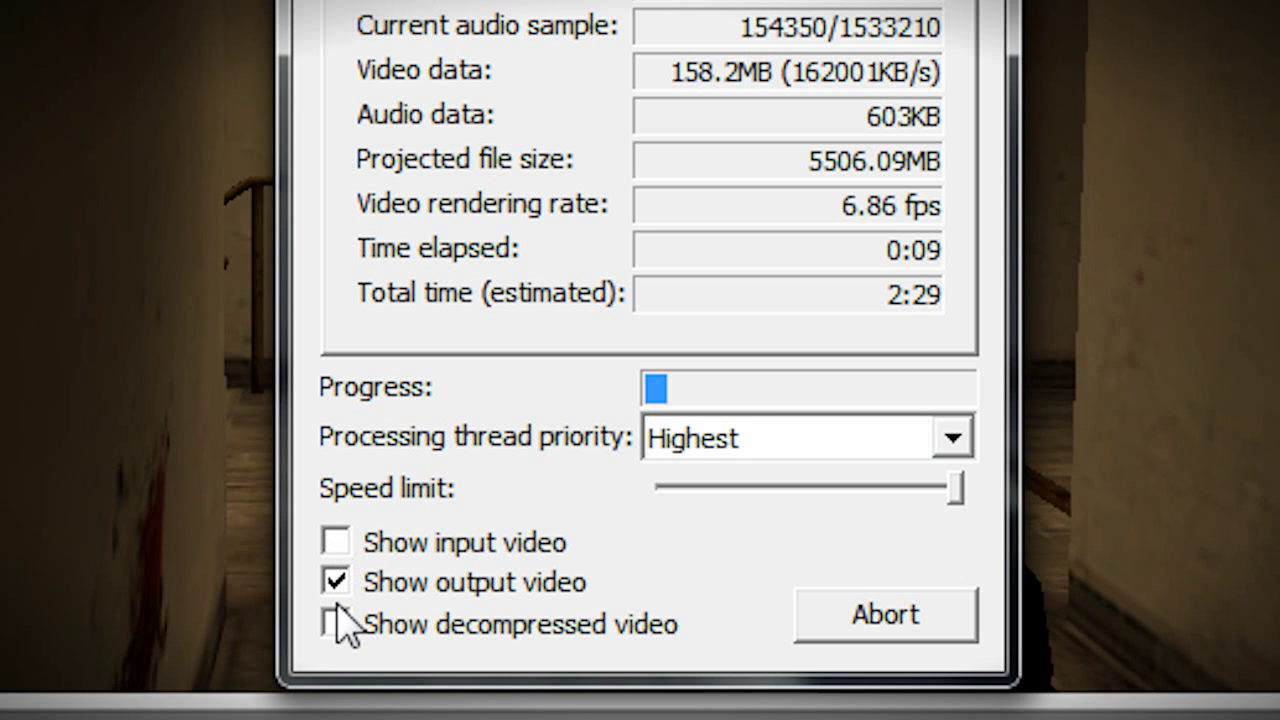
{"action": "left_click", "coordinate": [335, 582]}
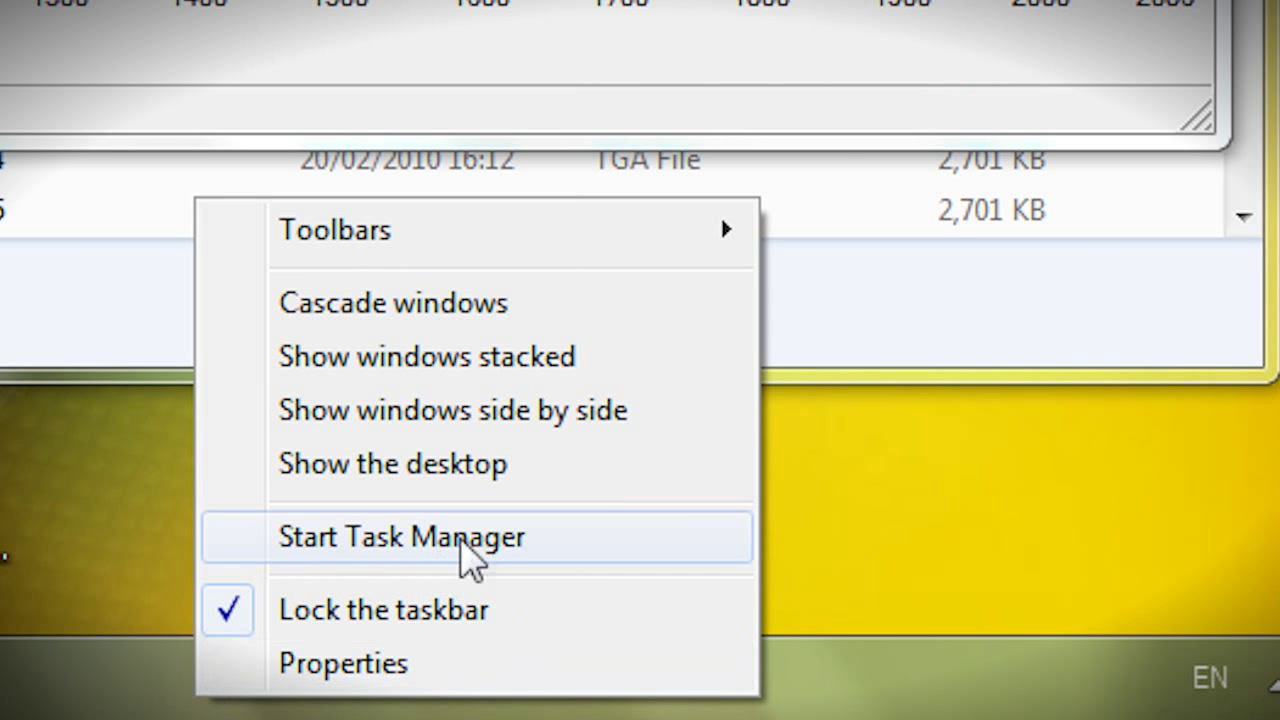
{"action": "left_click", "coordinate": [522, 550]}
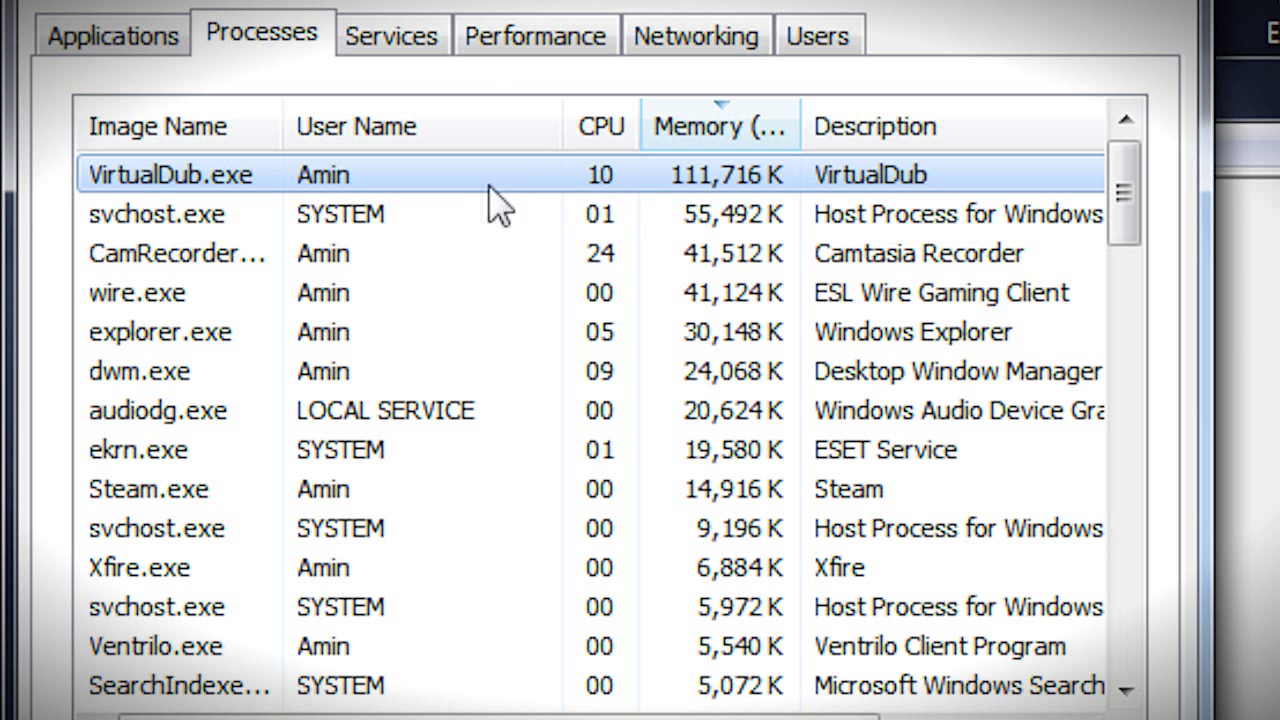
Set the VirtualDub.exe process priority to Realtime
{"action": "mouse_move", "coordinate": [800, 571]}
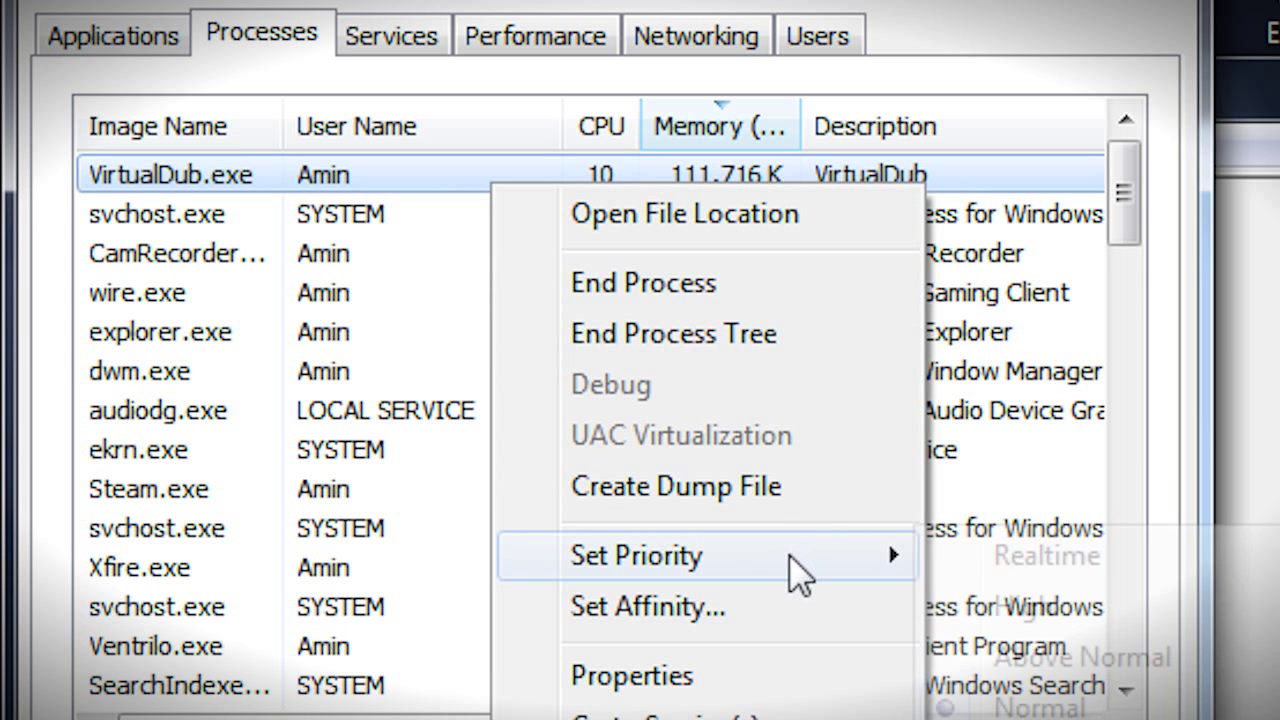
{"action": "left_click", "coordinate": [968, 557]}
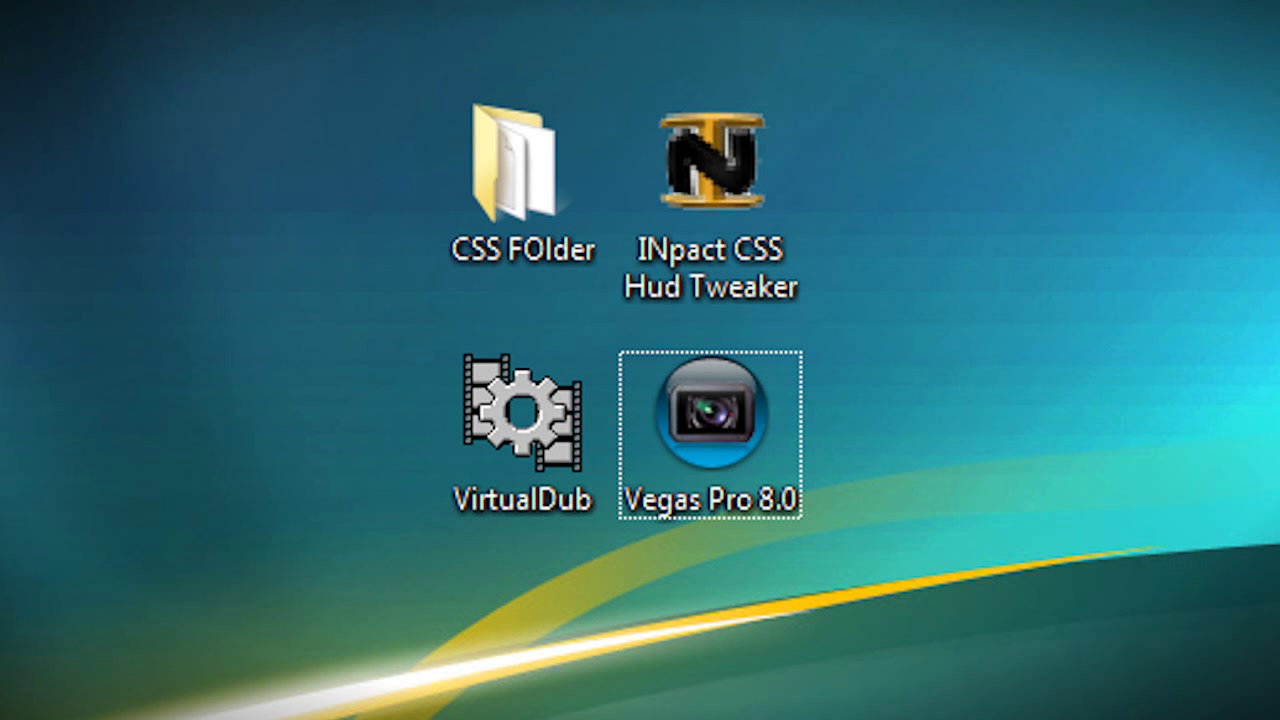
Launch Vegas Pro 8.0 and place xenoshortacespraydown0000 from the anshort folder on the timeline
{"action": "double_click", "coordinate": [700, 410]}
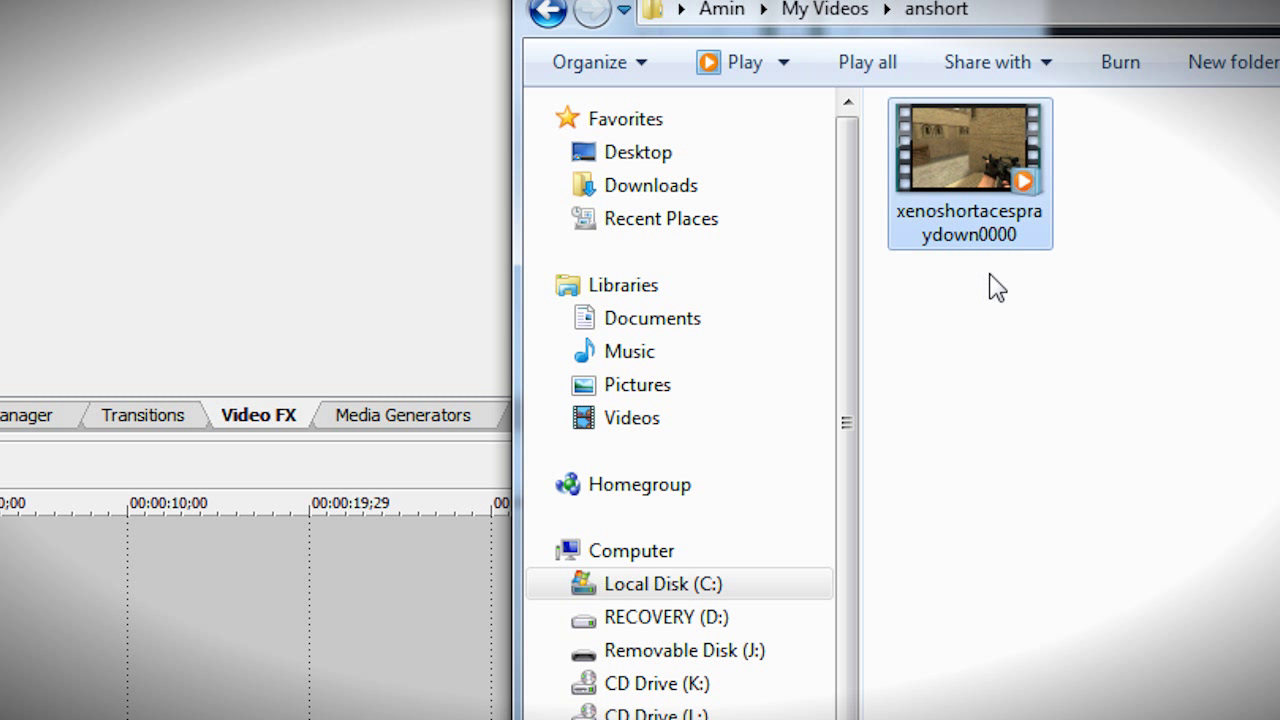
{"action": "left_click_drag", "start_coordinate": [1029, 206], "coordinate": [140, 585]}
{"action": "left_click", "coordinate": [291, 575]}
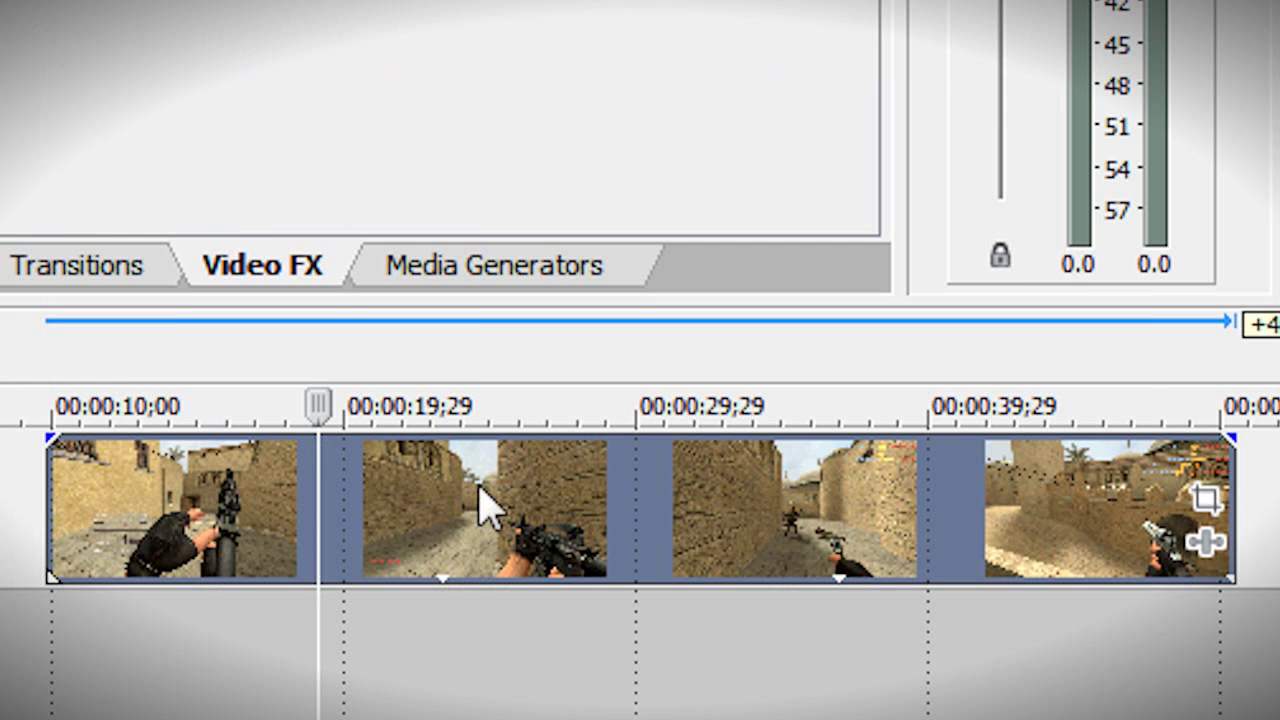
Set the video event's playback rate to 4 in its Properties
{"action": "right_click", "coordinate": [480, 509]}
{"action": "left_click", "coordinate": [749, 469]}
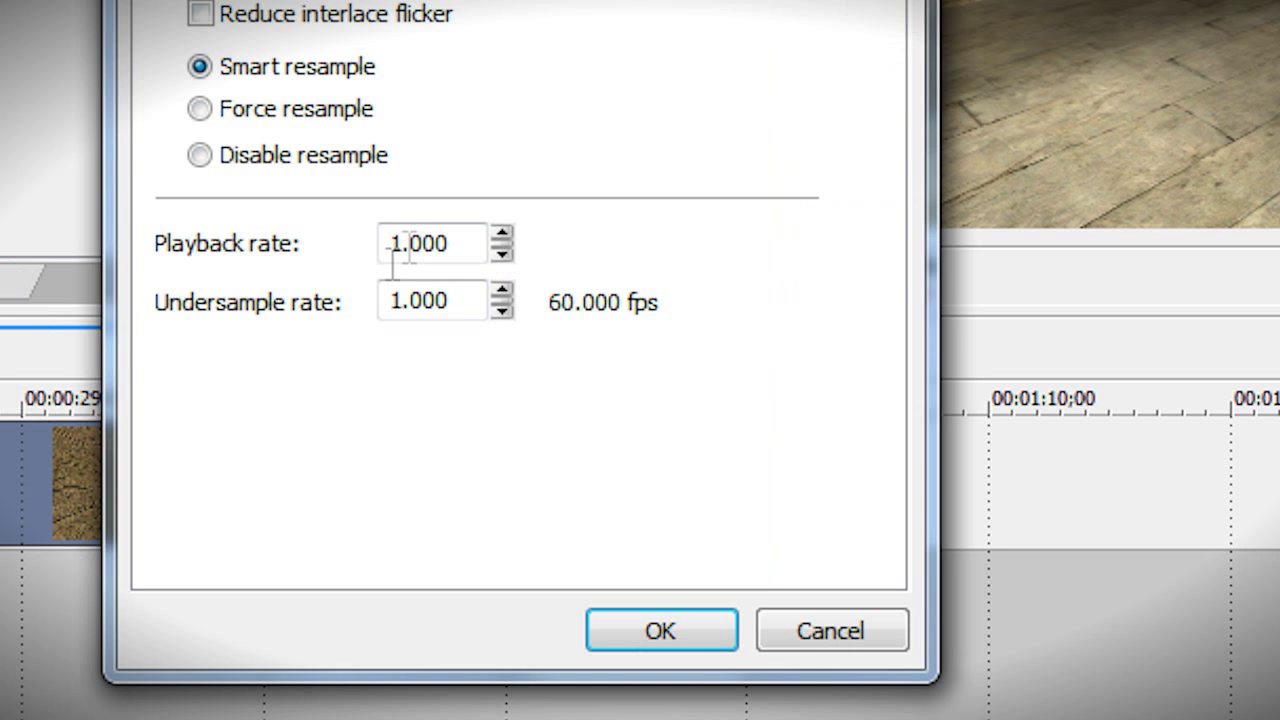
{"action": "left_click_drag", "start_coordinate": [484, 232], "coordinate": [218, 201]}
{"action": "type", "text": "4"}
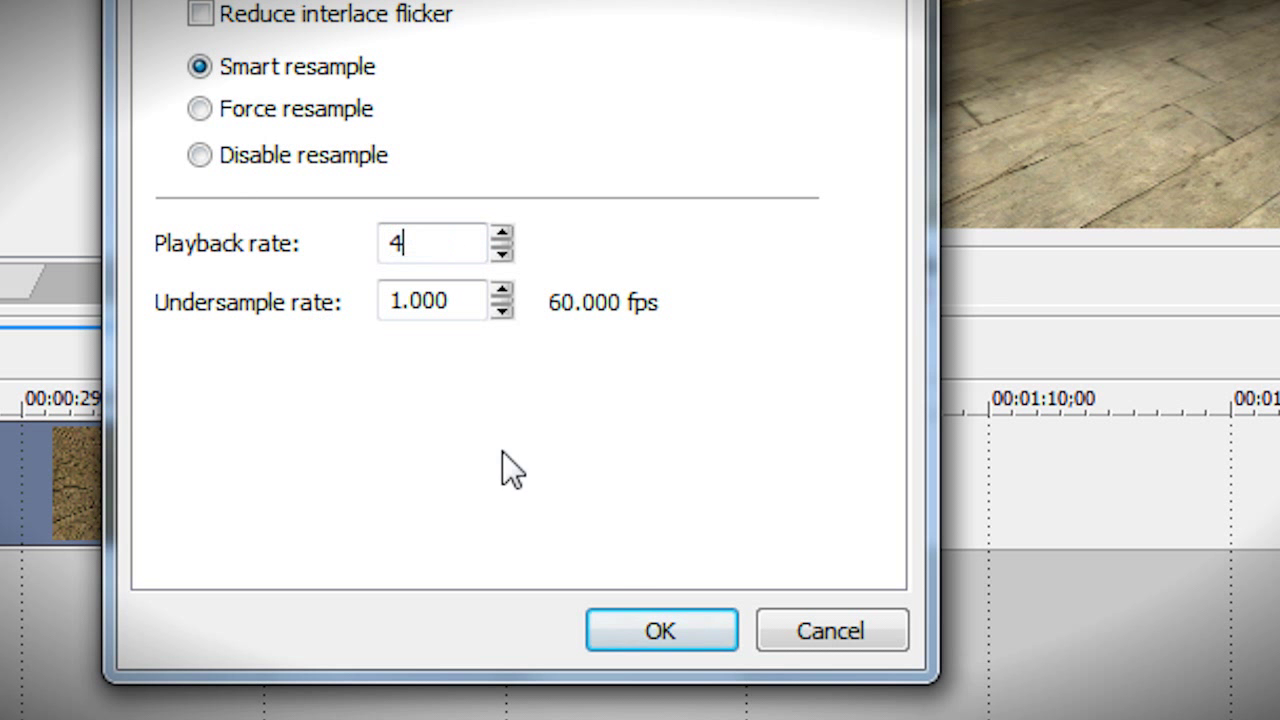
{"action": "left_click", "coordinate": [651, 625]}
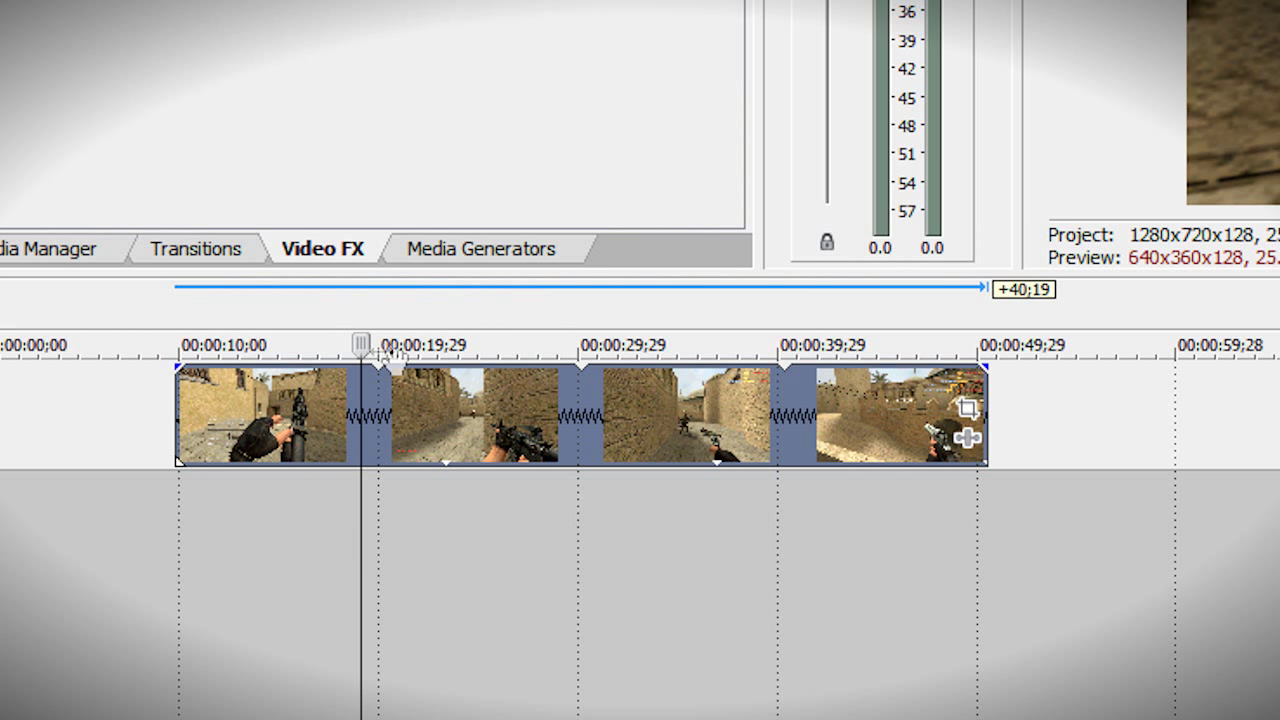
Scrub through the re-timed clip to review the footage at several points
{"action": "left_click", "coordinate": [381, 396]}
{"action": "left_click", "coordinate": [572, 379]}
{"action": "left_click", "coordinate": [796, 384]}
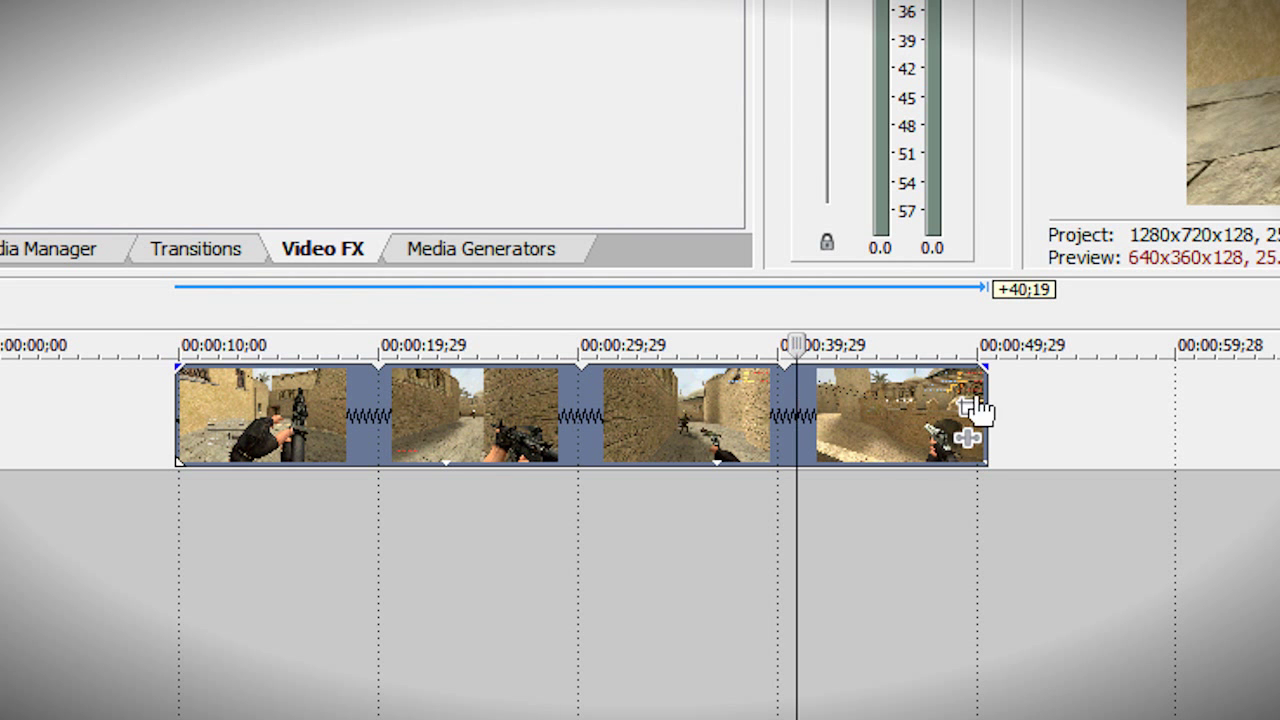
{"action": "left_click", "coordinate": [909, 395]}
{"action": "left_click", "coordinate": [522, 414]}
{"action": "left_click", "coordinate": [332, 410]}
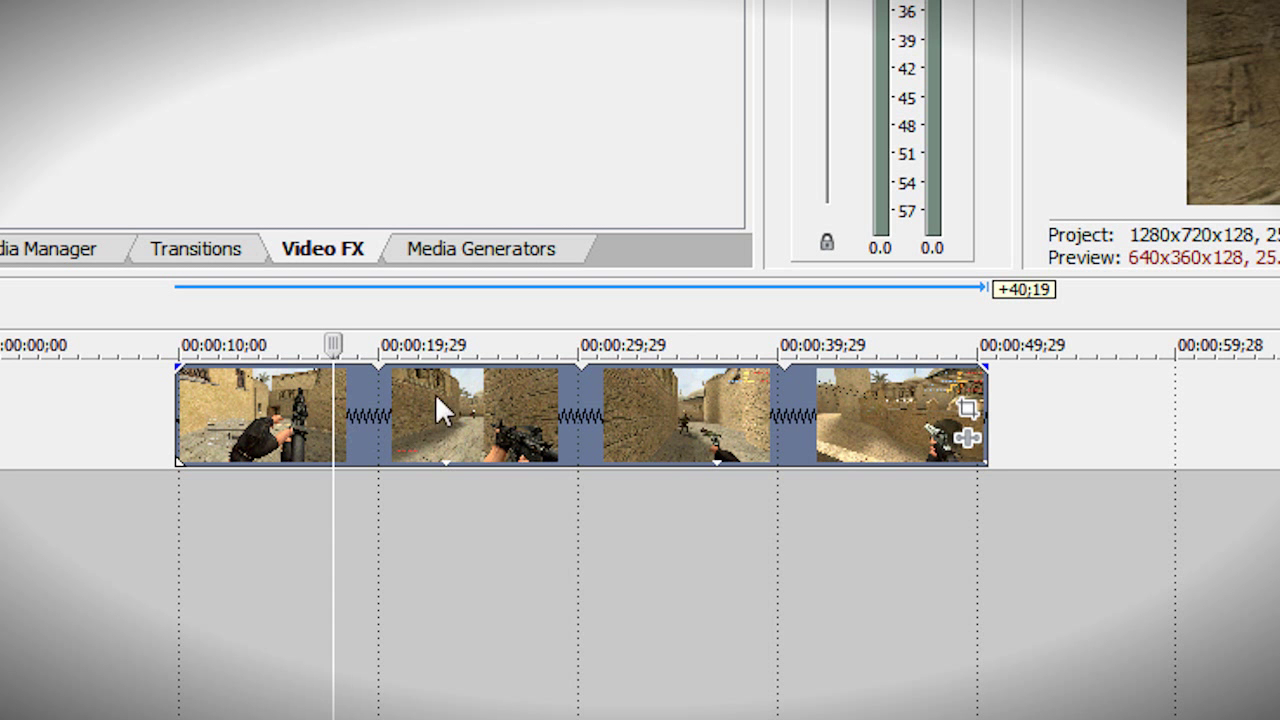
{"action": "left_click", "coordinate": [518, 424]}
{"action": "left_click", "coordinate": [833, 410]}
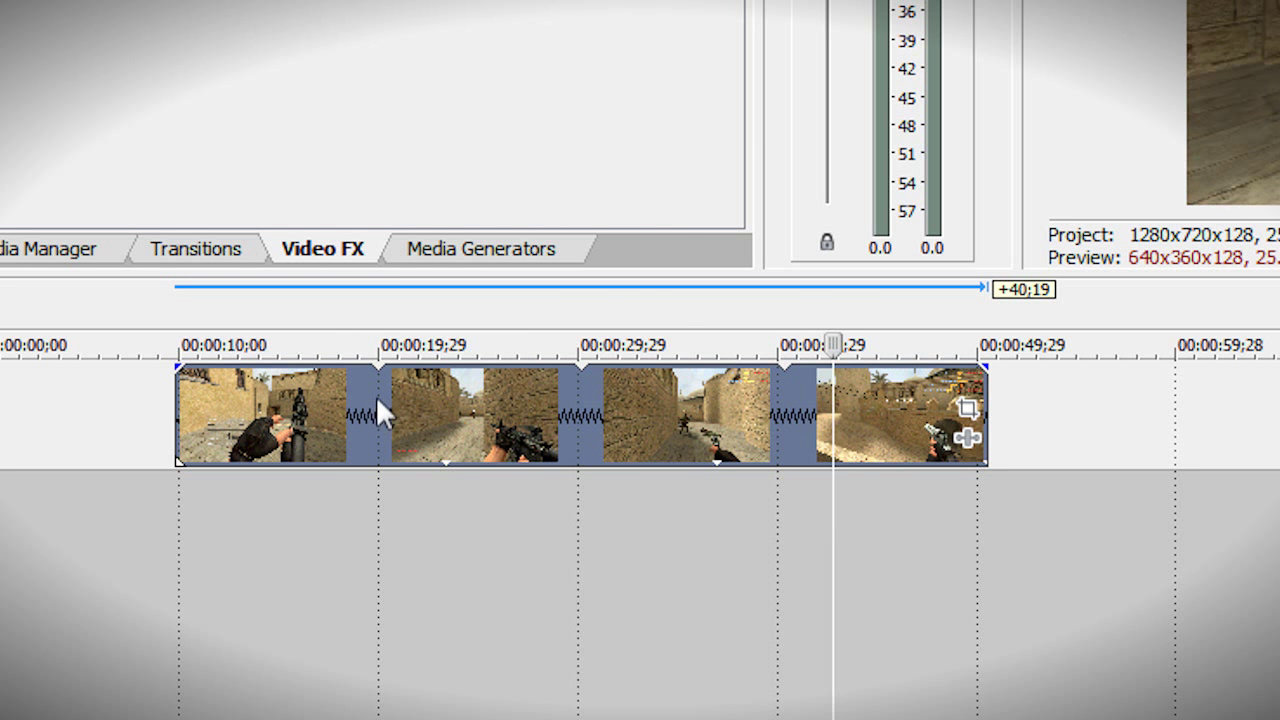
Split the clip at 00:00:19;29 and delete the part after it
{"action": "left_click", "coordinate": [378, 405]}
{"action": "scroll", "coordinate": [380, 405], "scroll_direction": "up", "scroll_amount": 5}
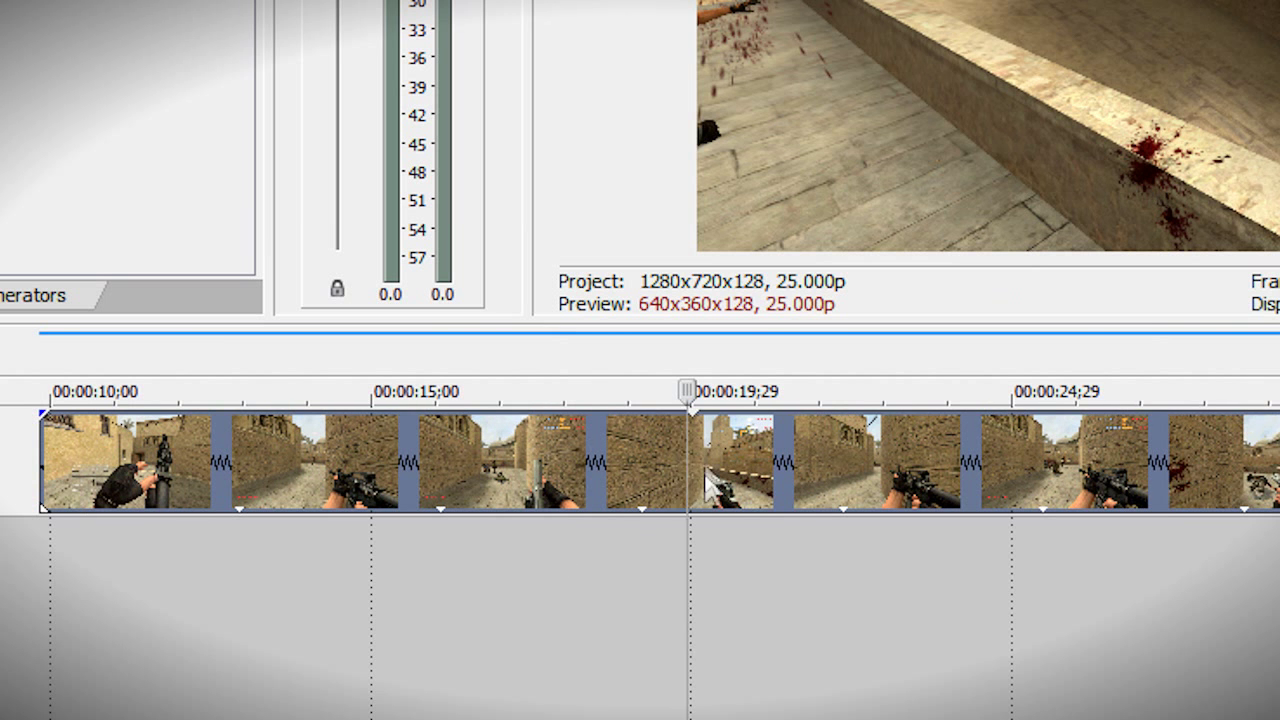
{"action": "left_click", "coordinate": [692, 460]}
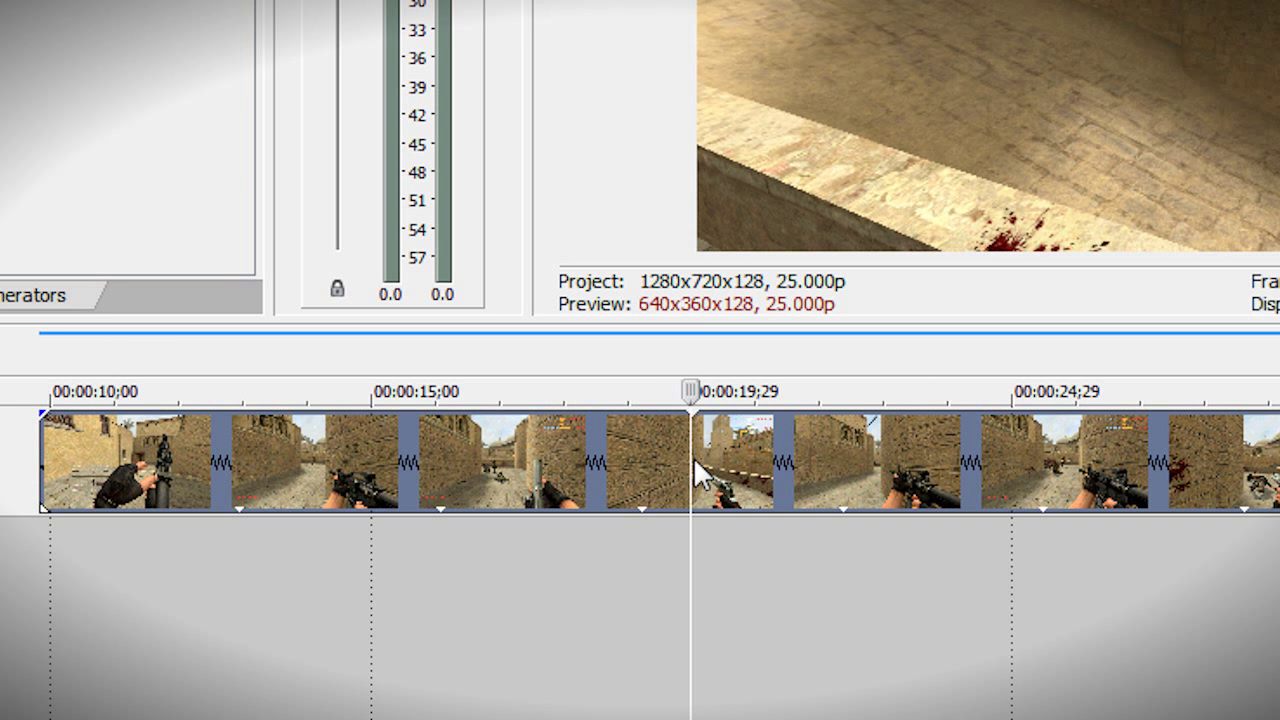
{"action": "key", "text": "s"}
{"action": "left_click", "coordinate": [868, 453]}
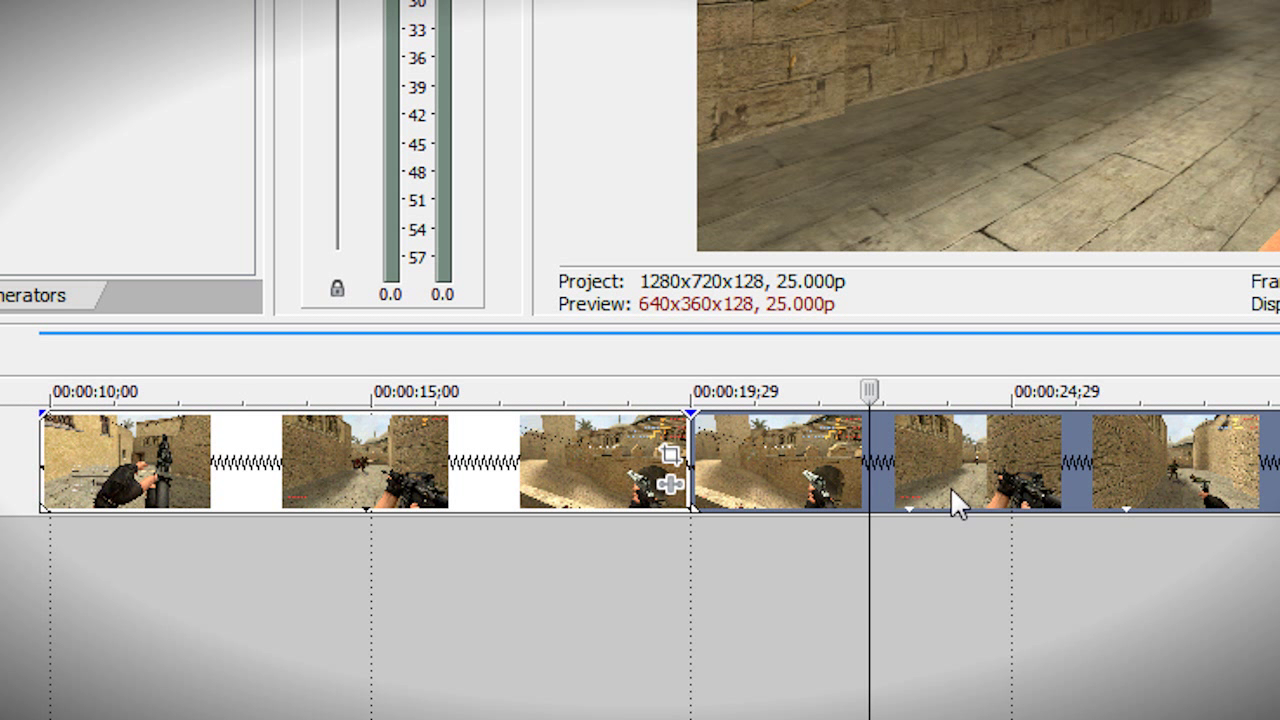
{"action": "key", "text": "Delete"}
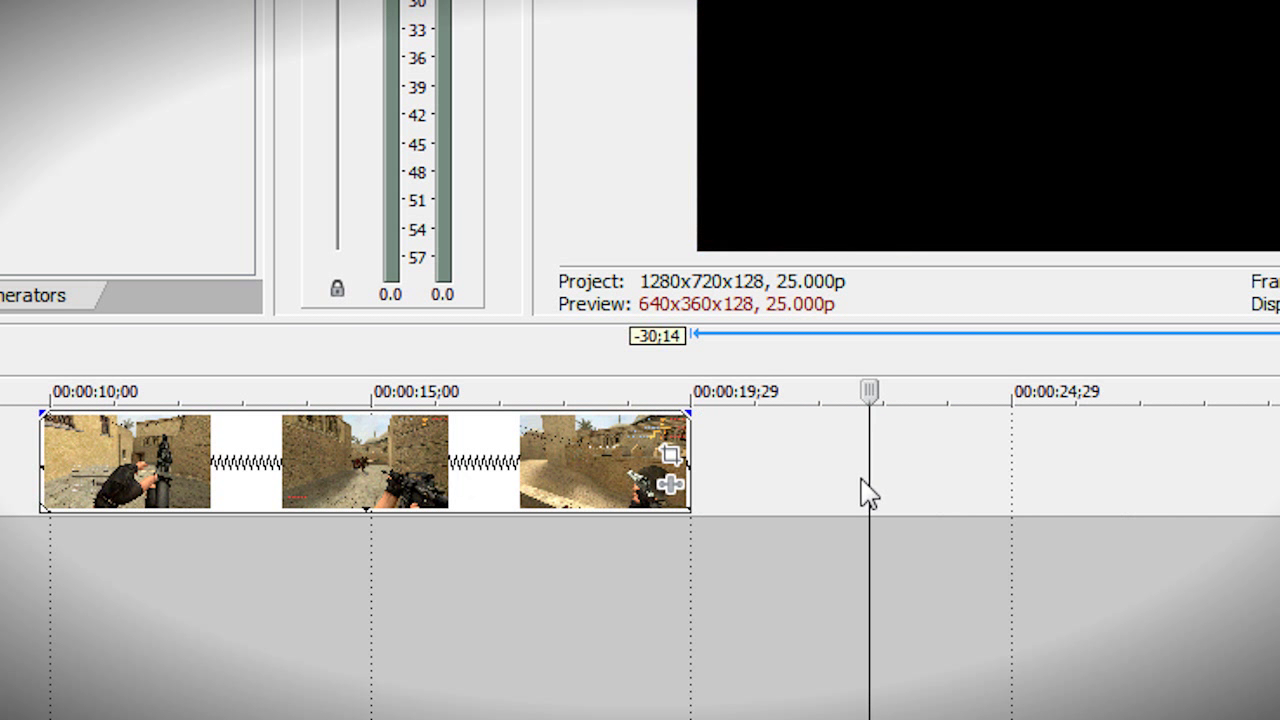
Return the cursor to the start and play the trimmed clip in the preview
{"action": "left_click", "coordinate": [460, 482]}
{"action": "left_click", "coordinate": [38, 471]}
{"action": "left_click", "coordinate": [45, 455]}
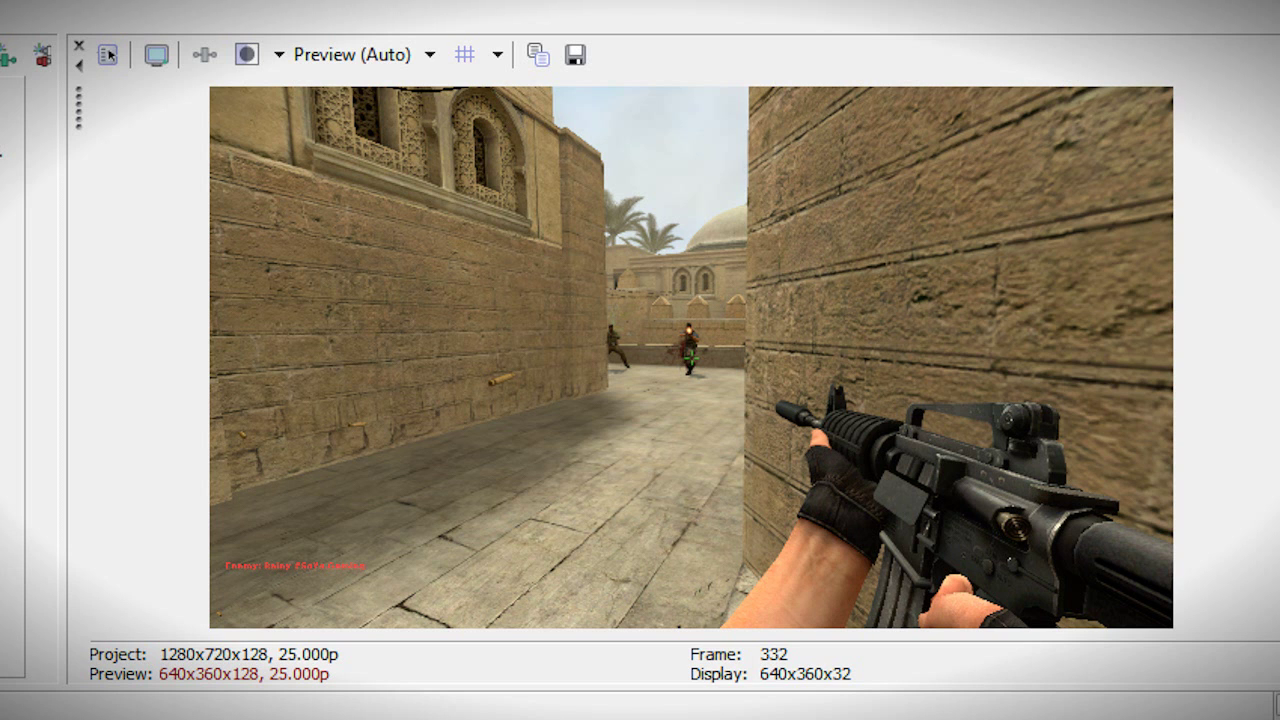
{"action": "key", "text": "space"}
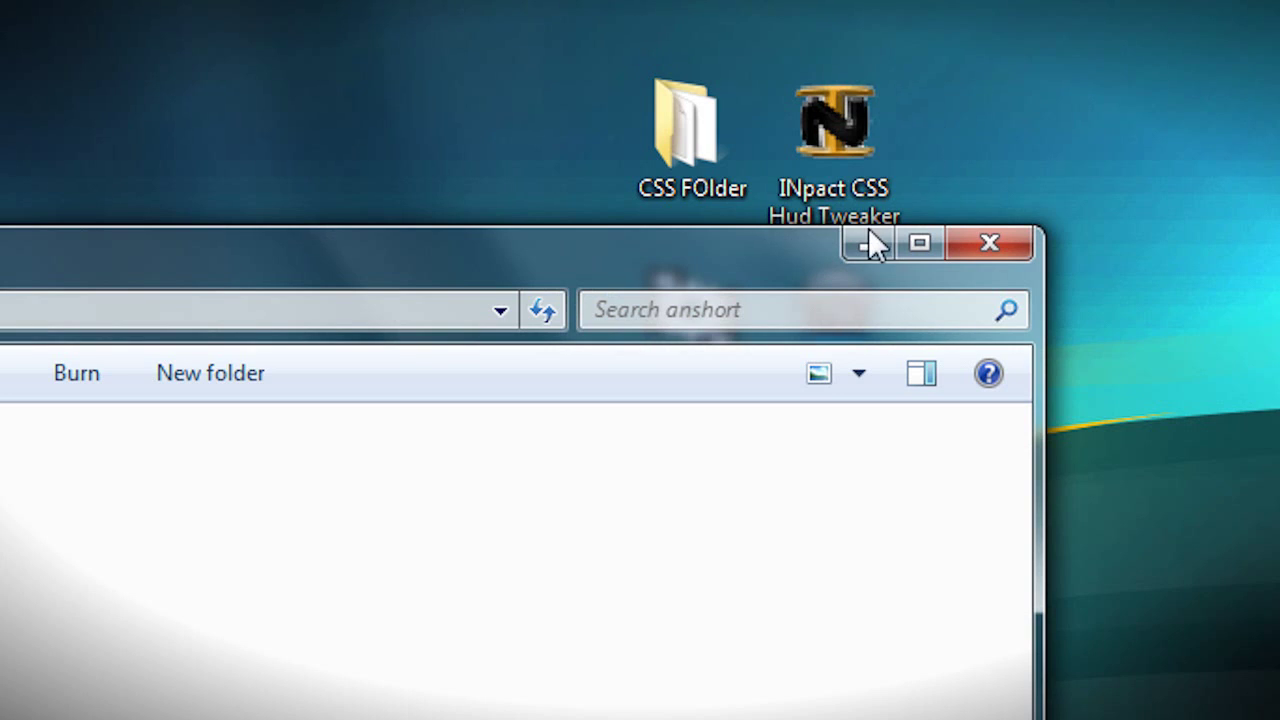
Minimise the anshort window, launch INpact CSS Hud Tweaker and confirm reinitialising the HUD
{"action": "left_click", "coordinate": [866, 242]}
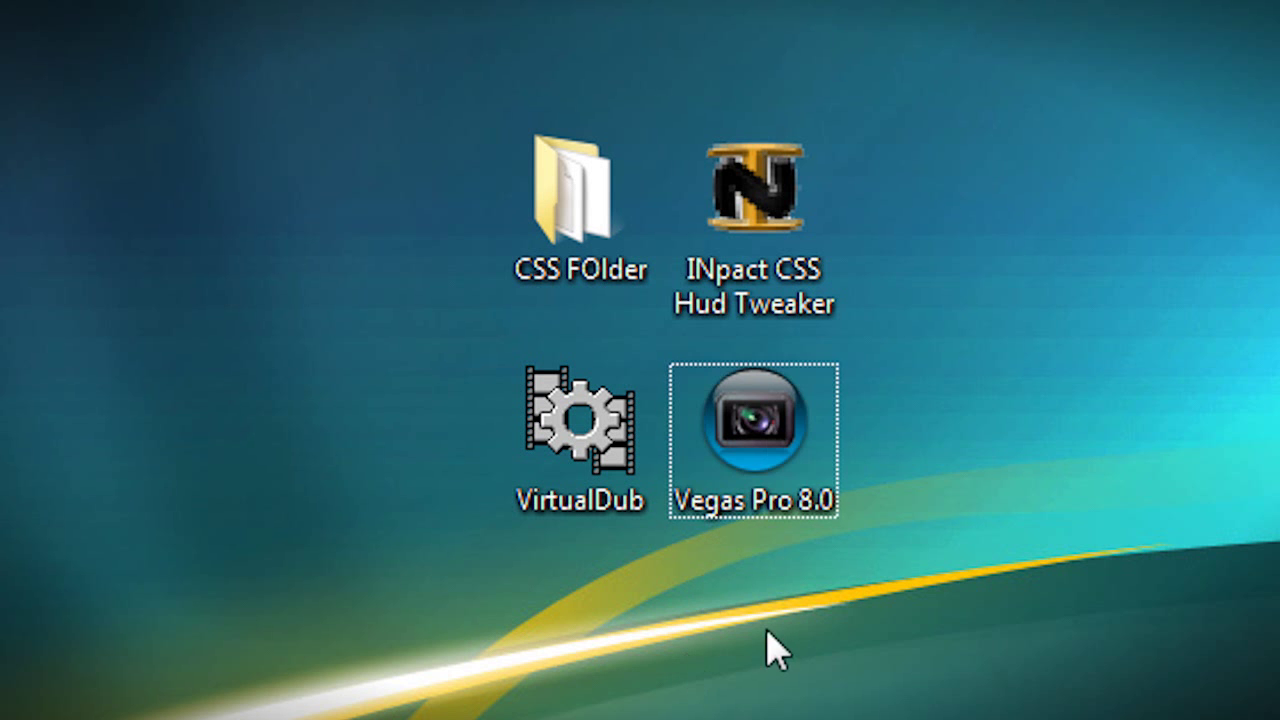
{"action": "left_click", "coordinate": [778, 308]}
{"action": "double_click", "coordinate": [778, 308]}
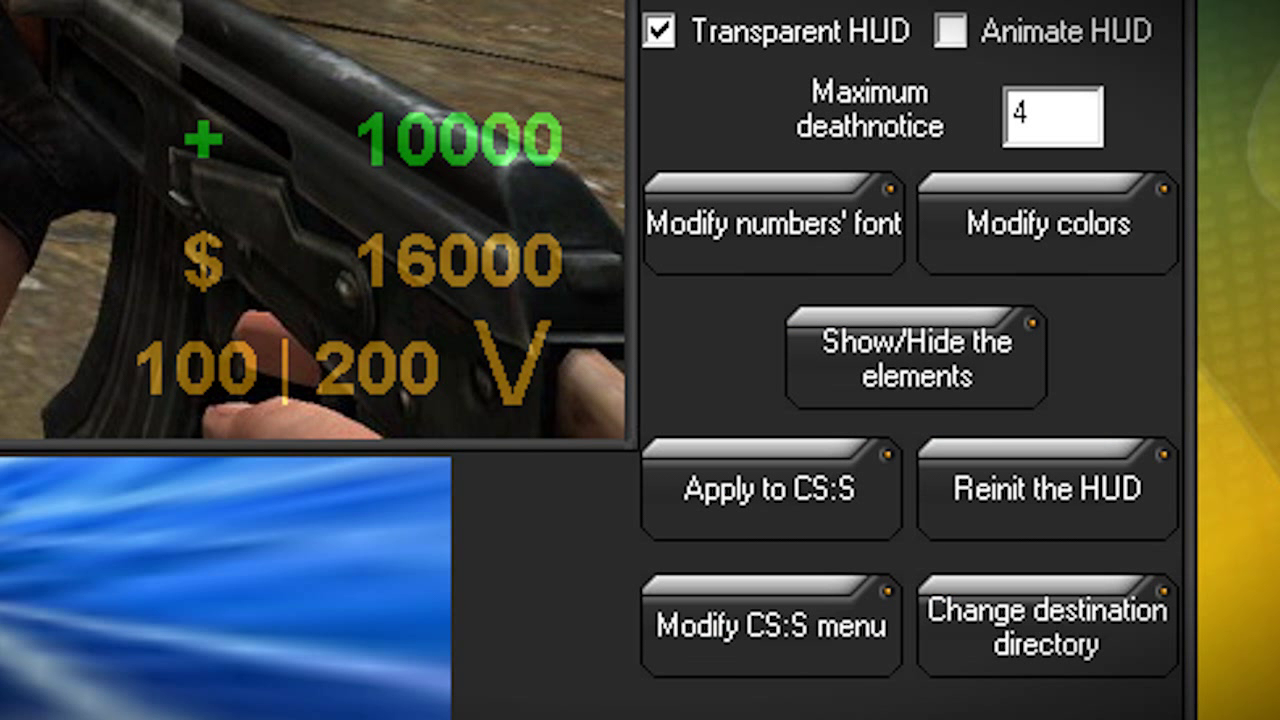
{"action": "left_click", "coordinate": [1035, 512]}
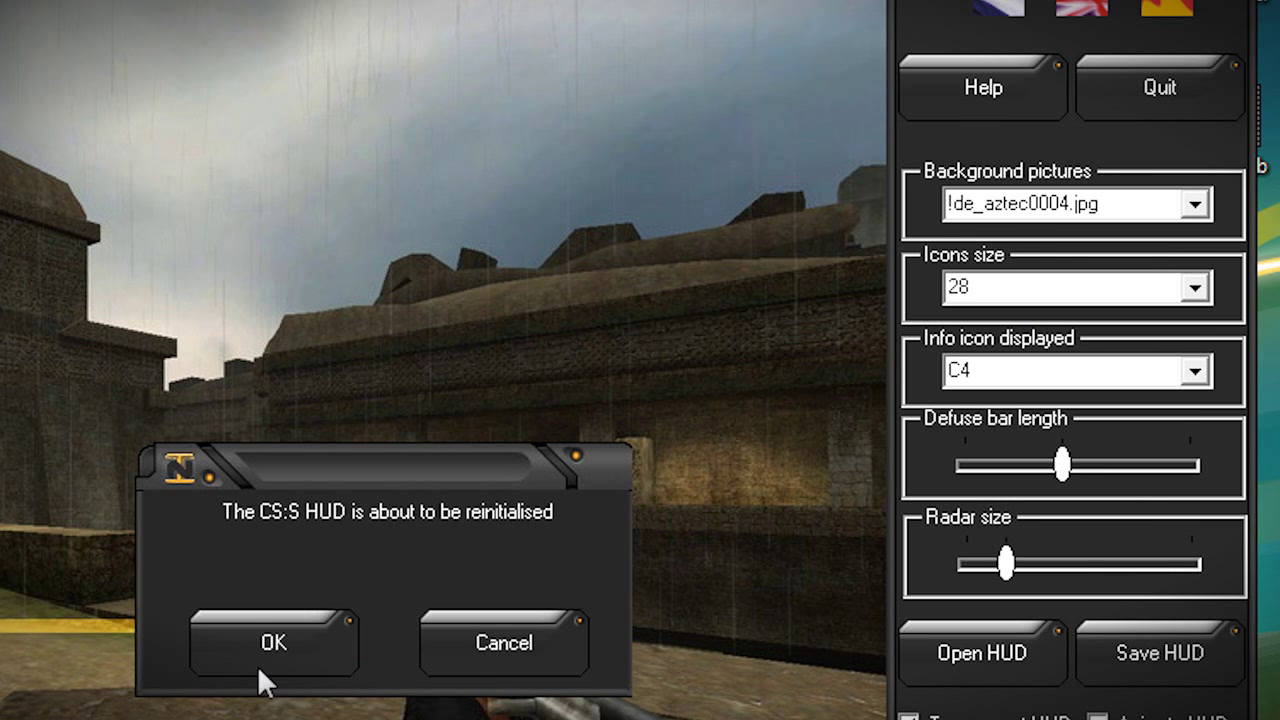
{"action": "left_click", "coordinate": [245, 648]}
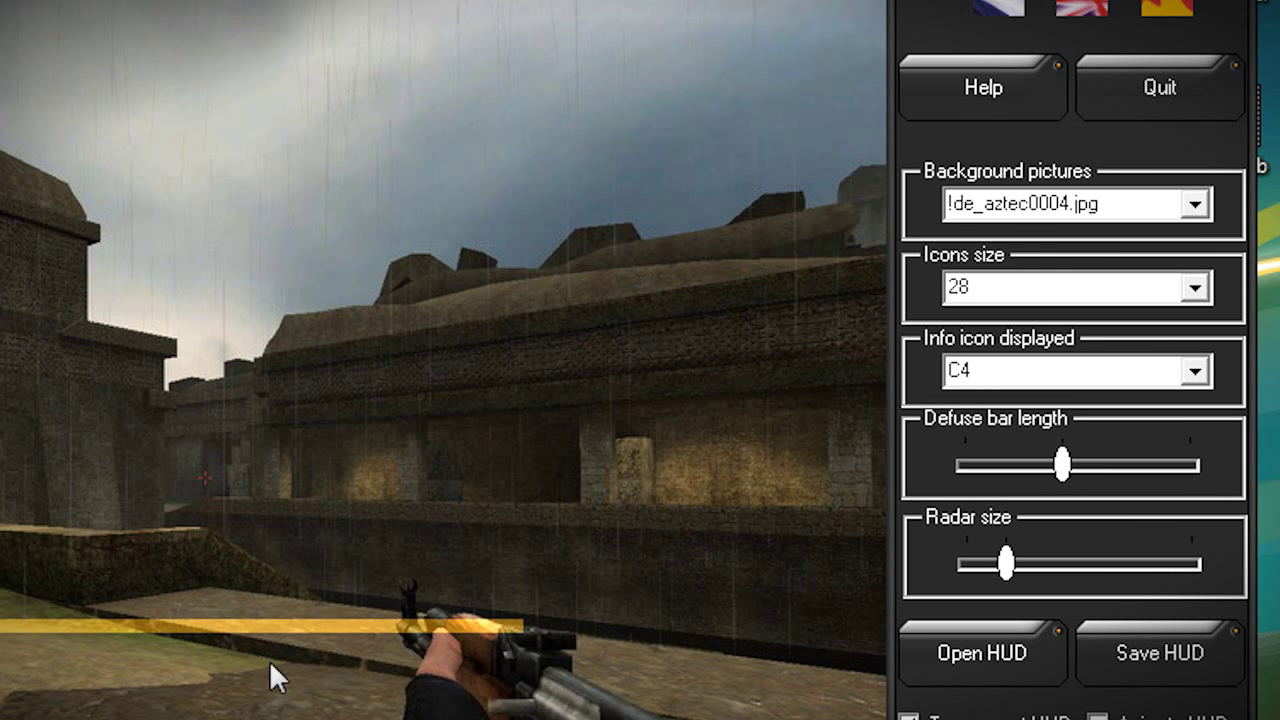